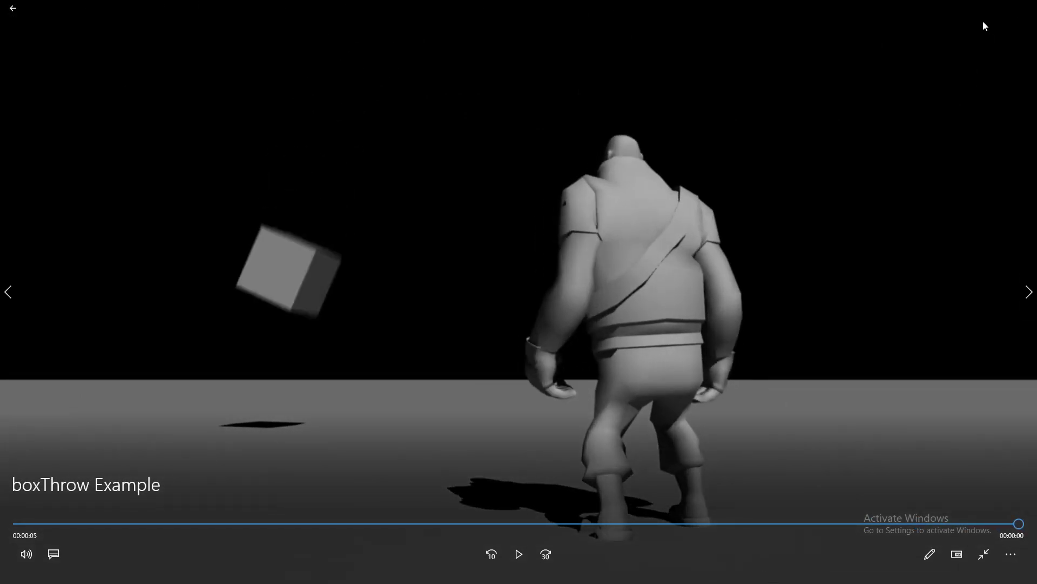
# Step: Close the boxThrow Example video and its player, and switch to the HeavyBox_v01 scene in Autodesk Maya
pyautogui.click(13, 8)
pyautogui.click(1027, 11)
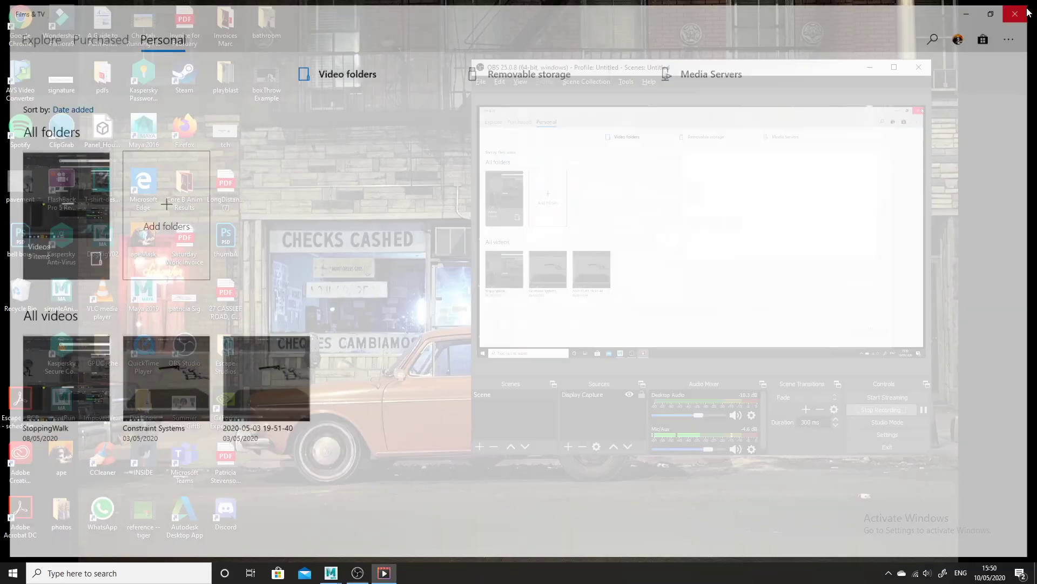
pyautogui.moveTo(331, 572)
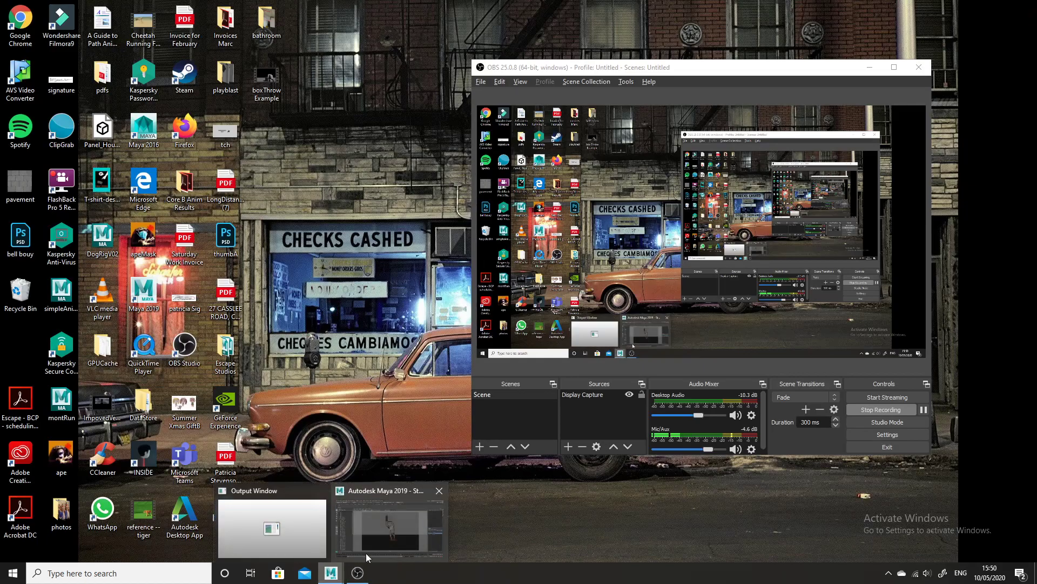
pyautogui.click(361, 551)
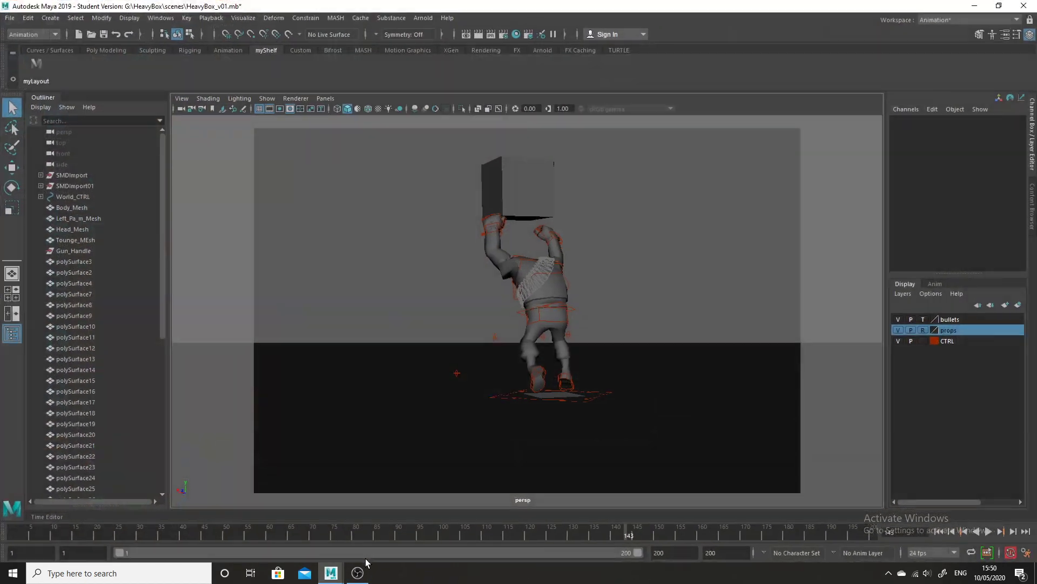
# Step: Select all of the character's rig controls and scrub the animation back to frame 1
pyautogui.click(11, 535)
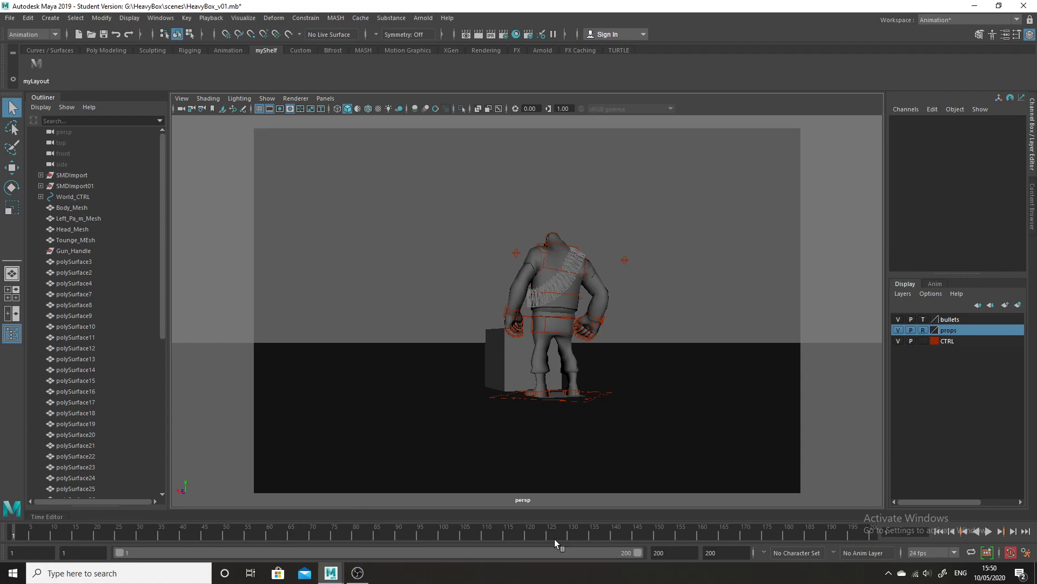
pyautogui.keyDown('alt'); pyautogui.moveTo(543, 417); pyautogui.dragTo(600, 418); pyautogui.keyUp('alt')
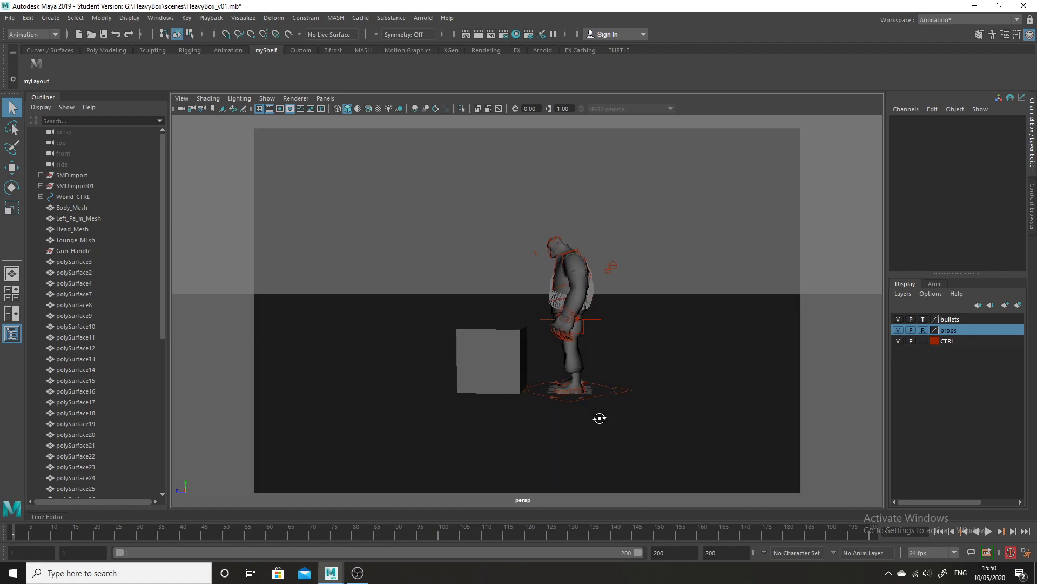
pyautogui.moveTo(664, 229); pyautogui.dragTo(511, 444)
pyautogui.moveTo(277, 534); pyautogui.dragTo(12, 531)
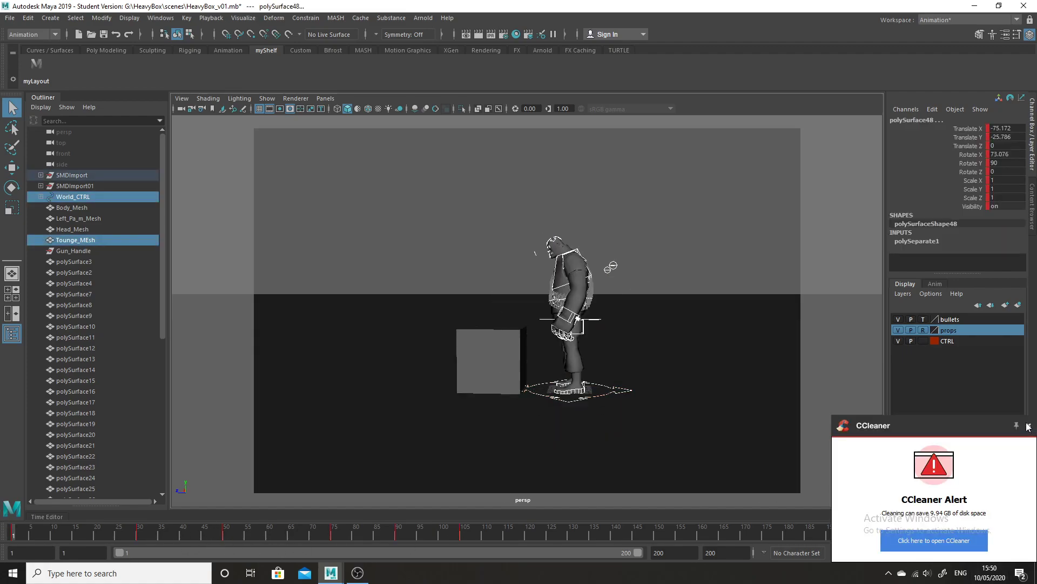
# Step: Dismiss the CCleaner alert, and play and scrub through the box-throw animation to review its poses up to frame 30
pyautogui.click(1028, 426)
pyautogui.click(988, 531)
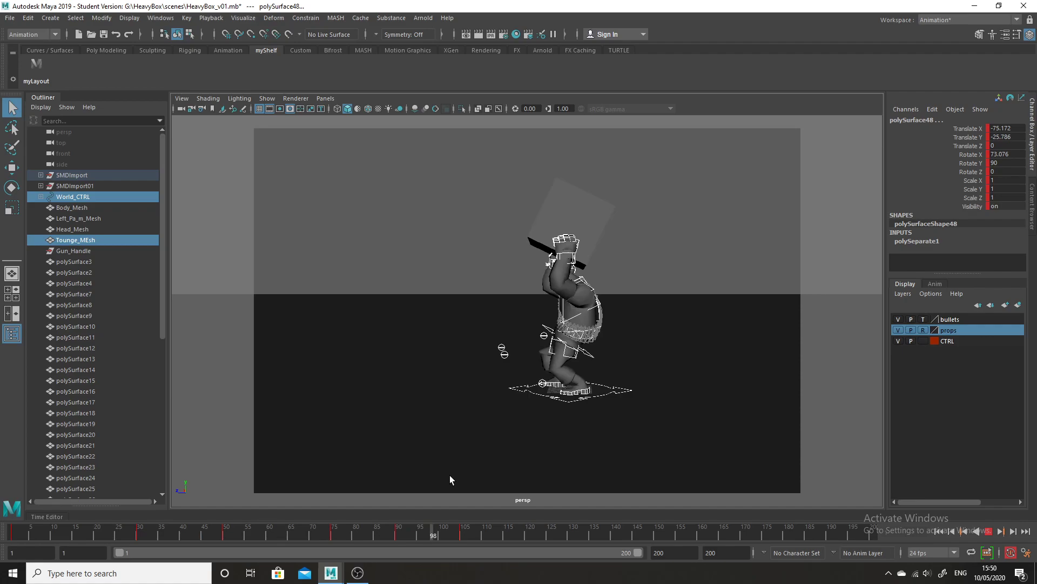
pyautogui.moveTo(664, 533); pyautogui.dragTo(3, 511)
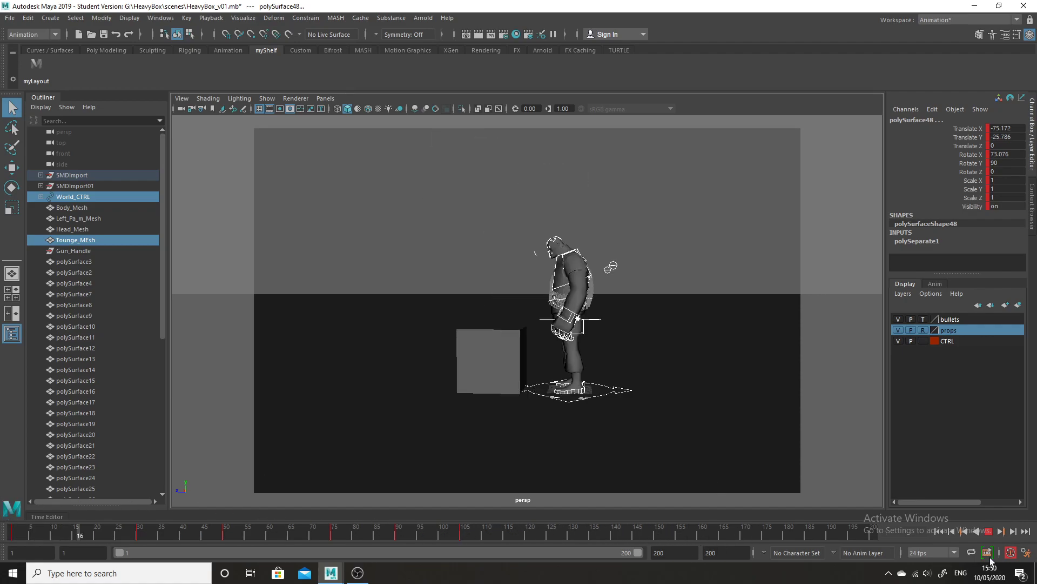
pyautogui.click(989, 531)
pyautogui.moveTo(490, 536); pyautogui.dragTo(5, 492)
pyautogui.hotkey('alt', 'v')
pyautogui.moveTo(409, 524); pyautogui.dragTo(139, 475)
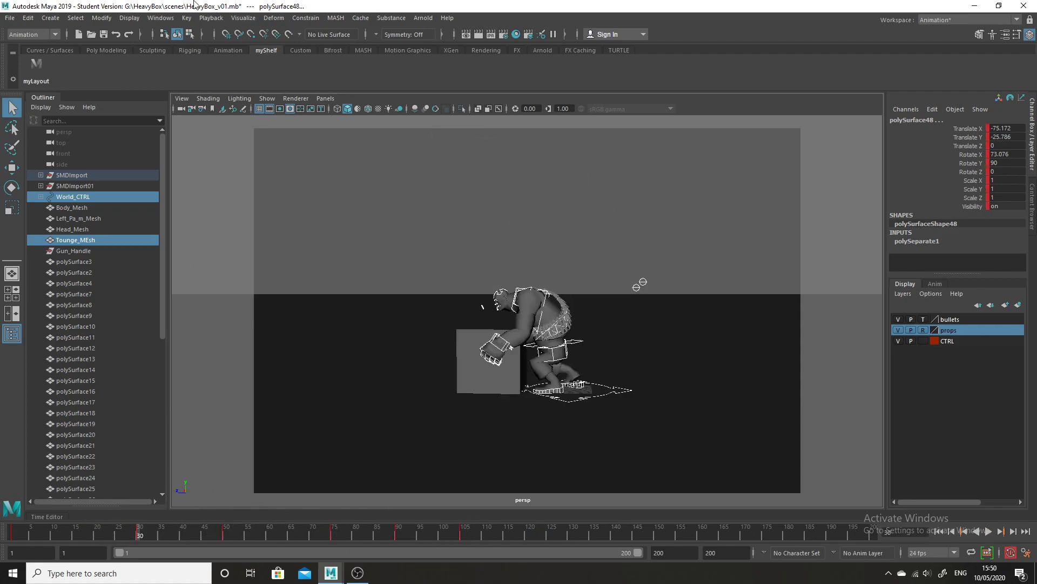
# Step: Set the default in tangent to Linear in the animation preferences
pyautogui.click(163, 20)
pyautogui.moveTo(221, 122)
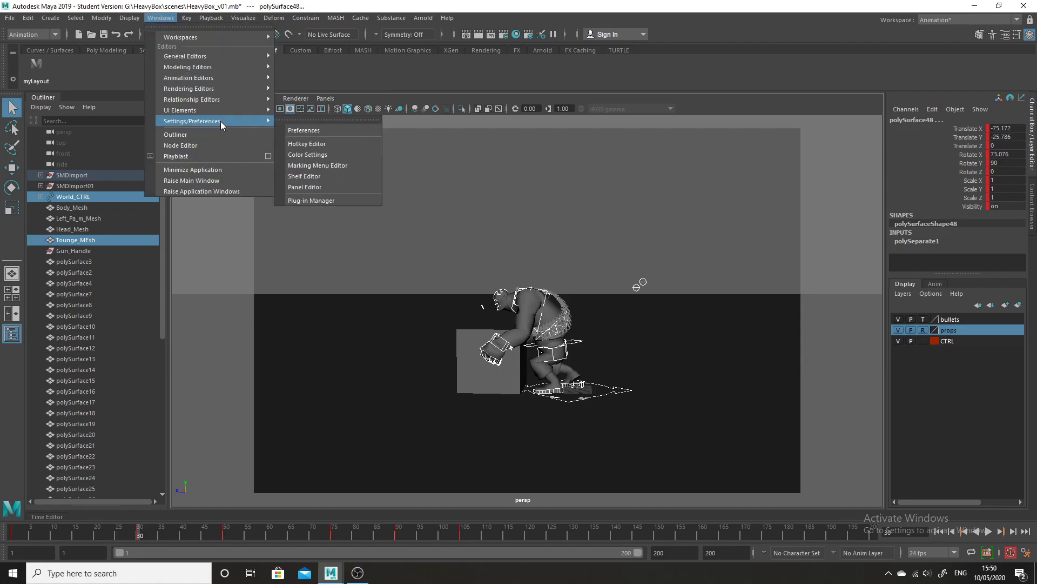
pyautogui.click(355, 131)
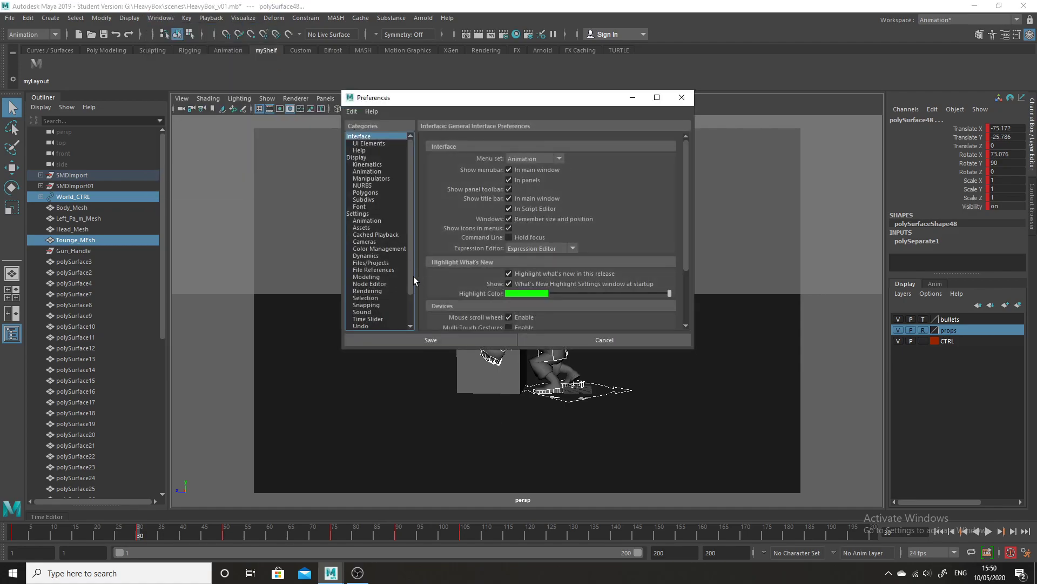
pyautogui.click(368, 221)
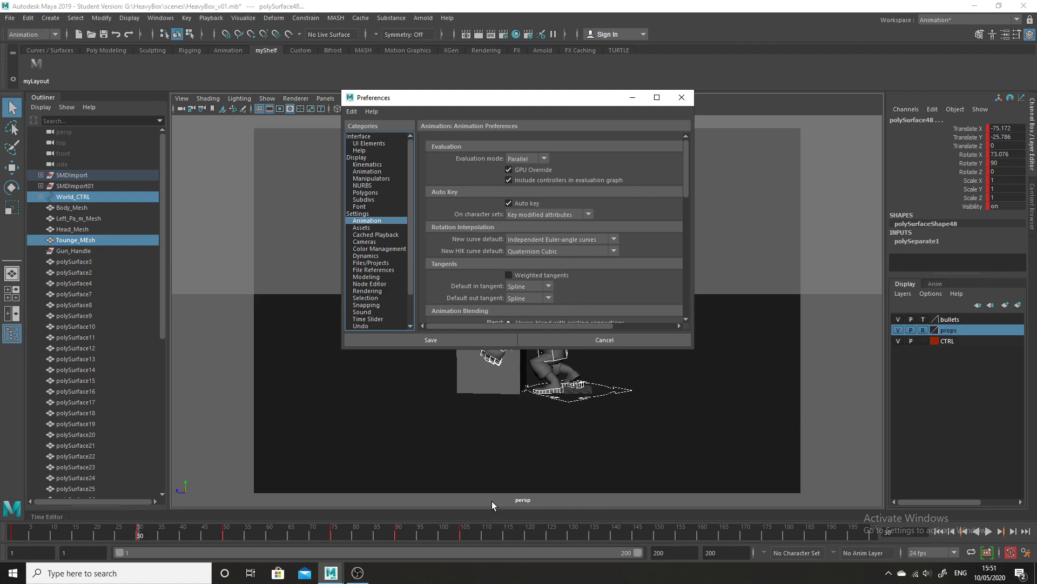
pyautogui.click(465, 534)
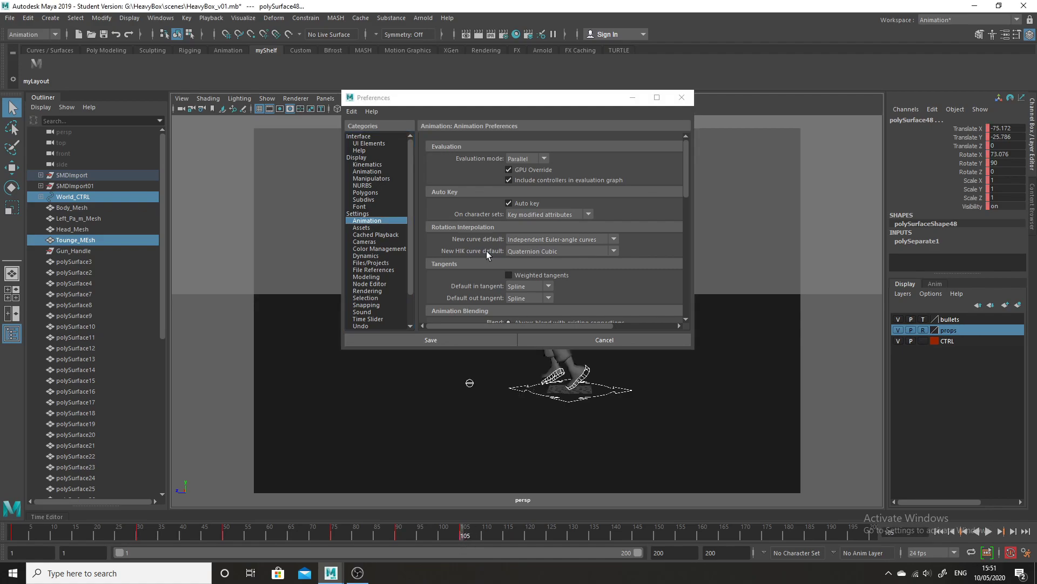
pyautogui.click(547, 286)
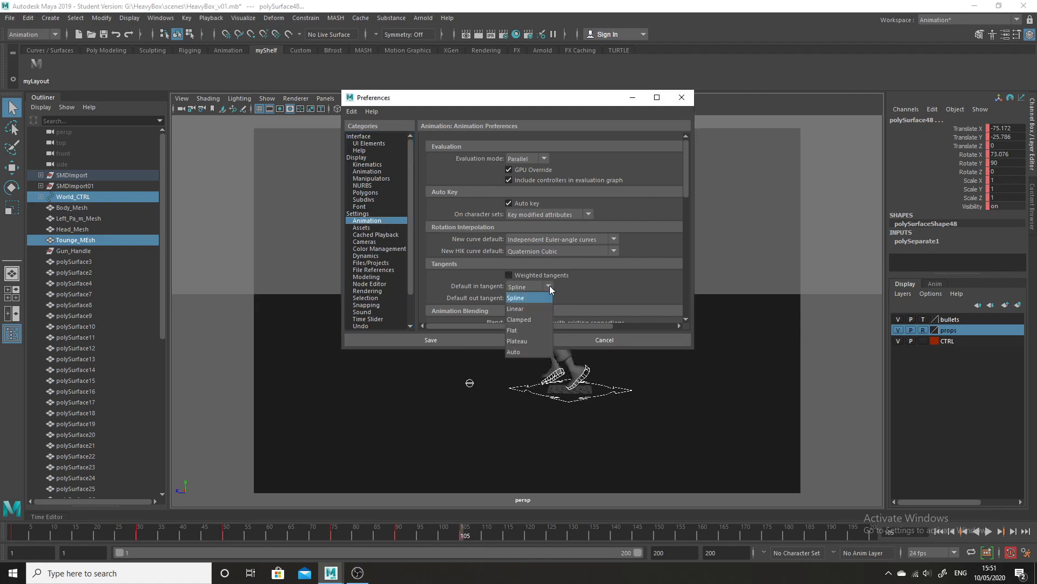
pyautogui.click(550, 312)
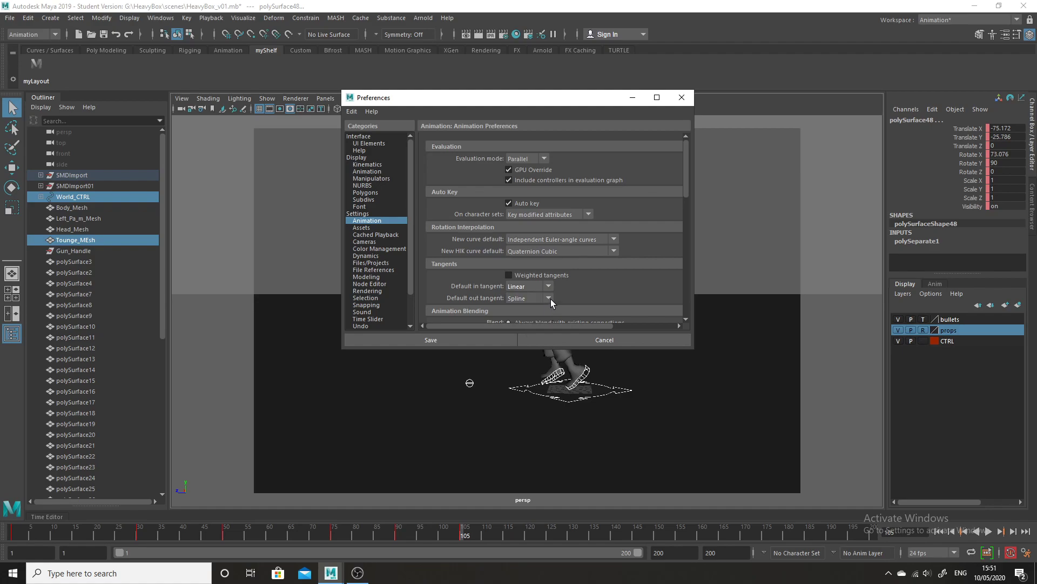
pyautogui.click(550, 298)
pyautogui.click(549, 284)
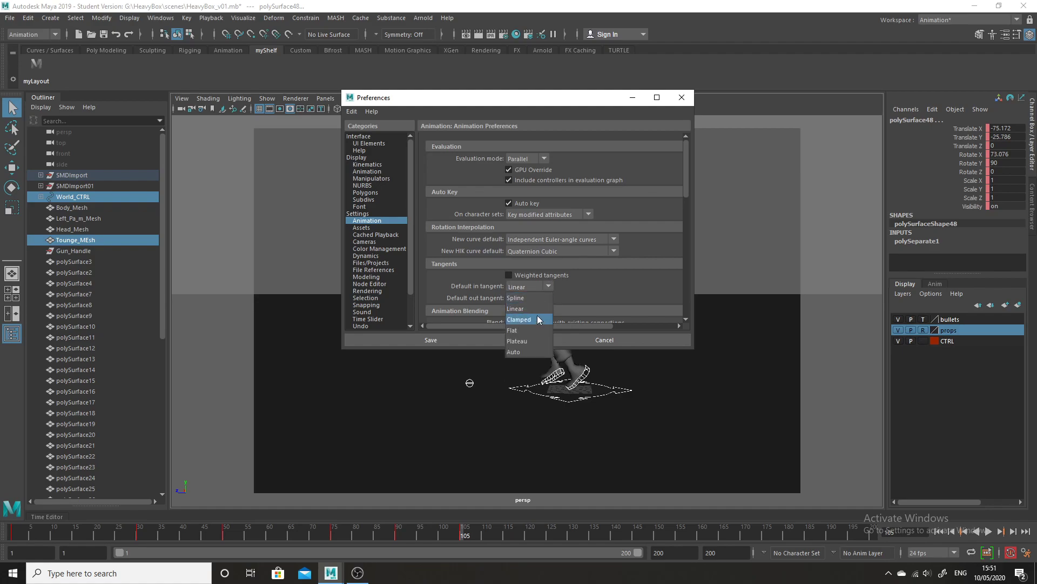
pyautogui.click(541, 299)
pyautogui.click(548, 286)
pyautogui.click(543, 309)
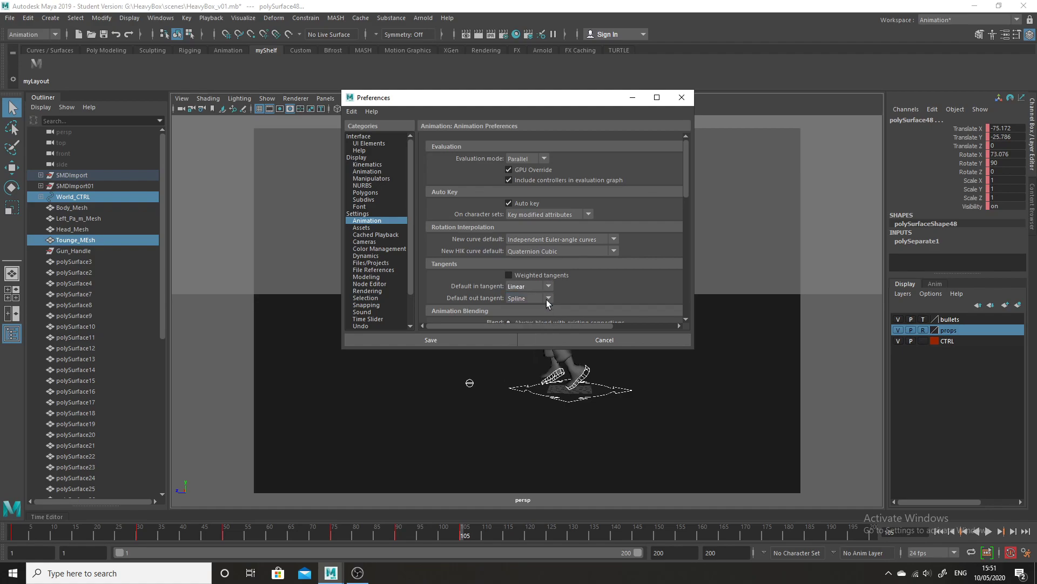
# Step: Set the default out tangent to Stepped and close the preferences
pyautogui.click(549, 299)
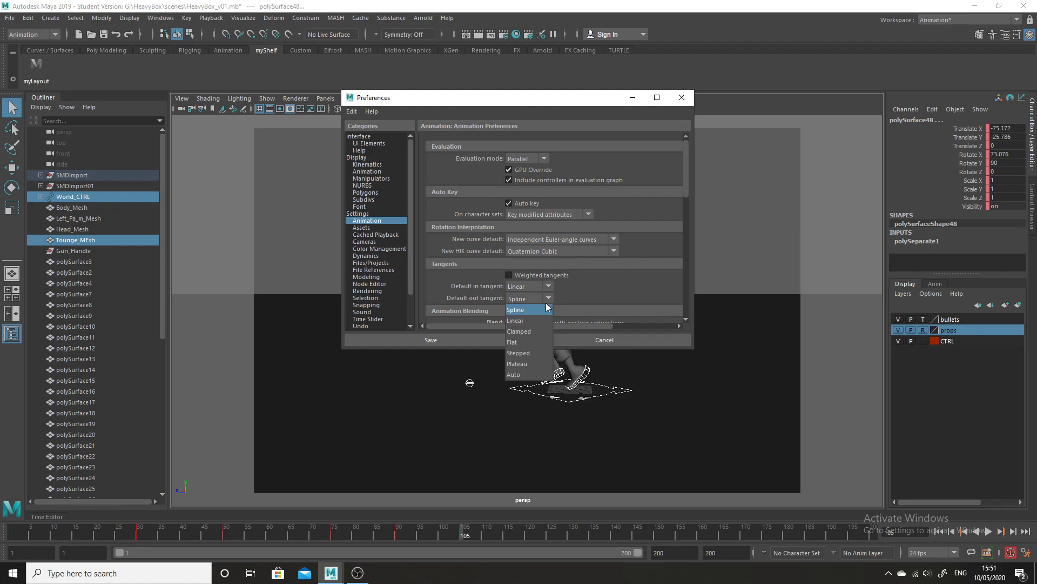
pyautogui.click(533, 348)
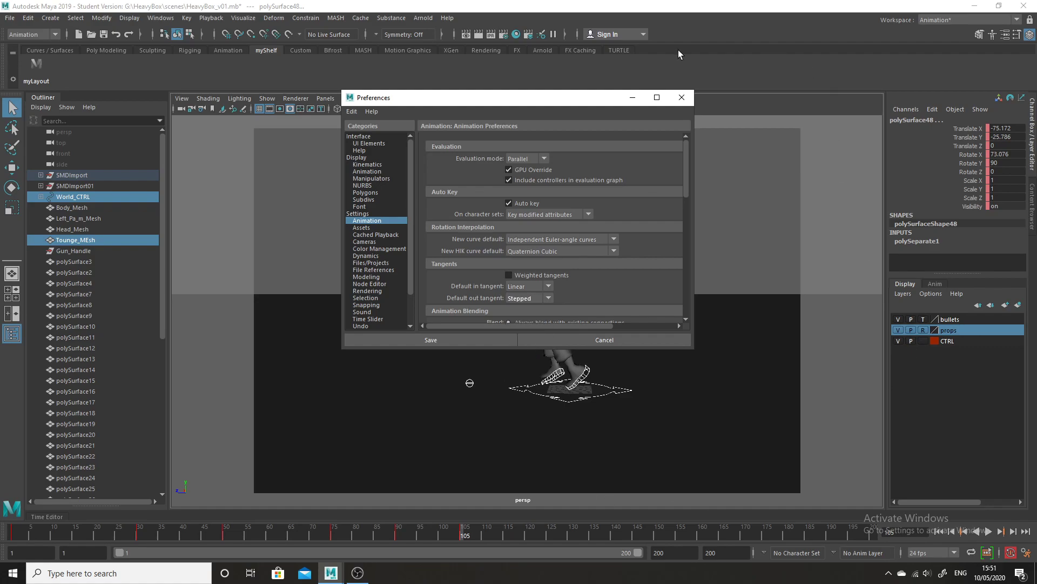
pyautogui.click(681, 97)
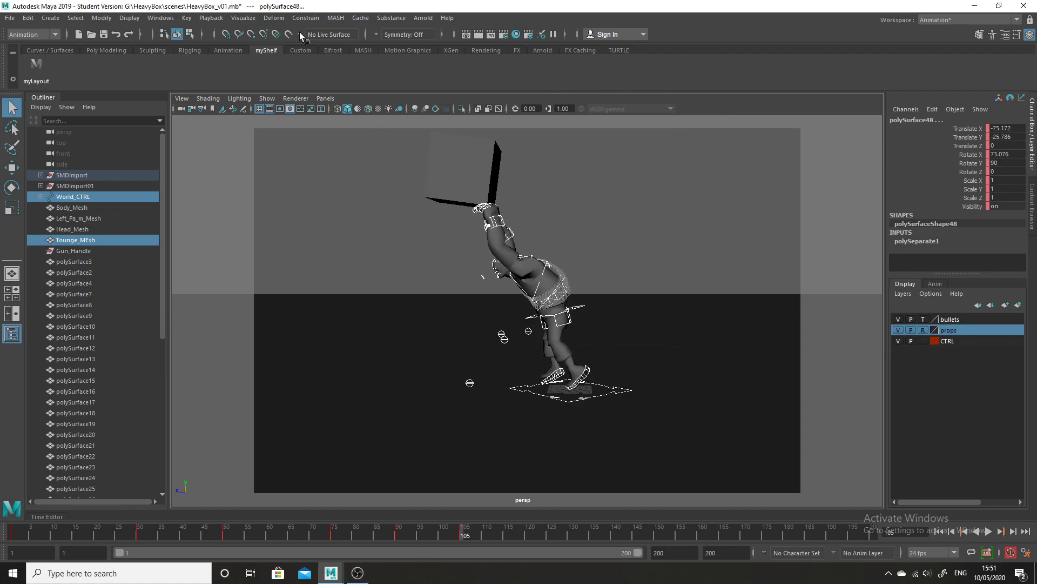
# Step: Reopen the animation preferences and save them with the Linear in and Stepped out tangent defaults
pyautogui.click(162, 20)
pyautogui.moveTo(243, 121)
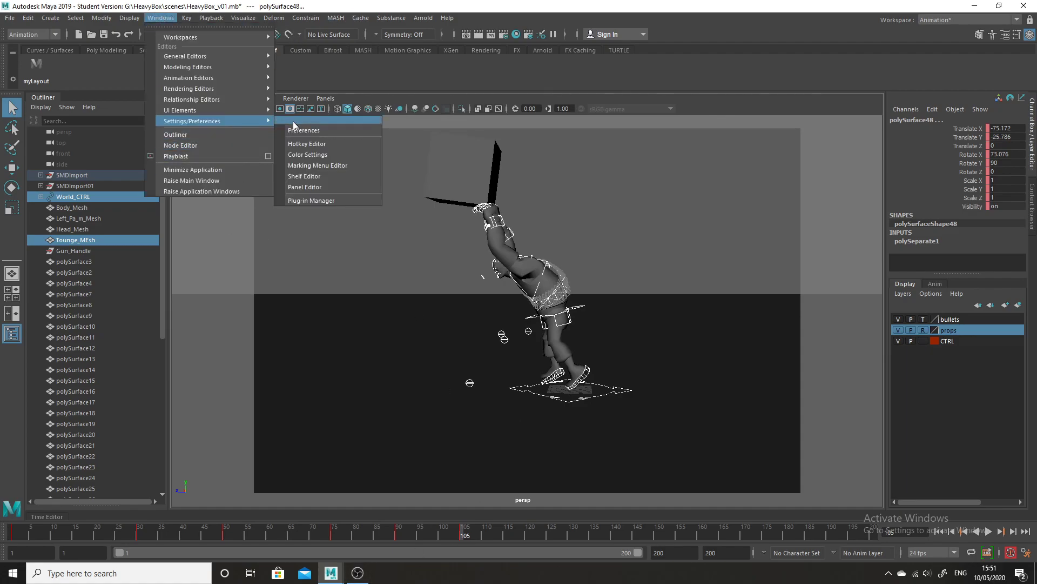
pyautogui.click(294, 135)
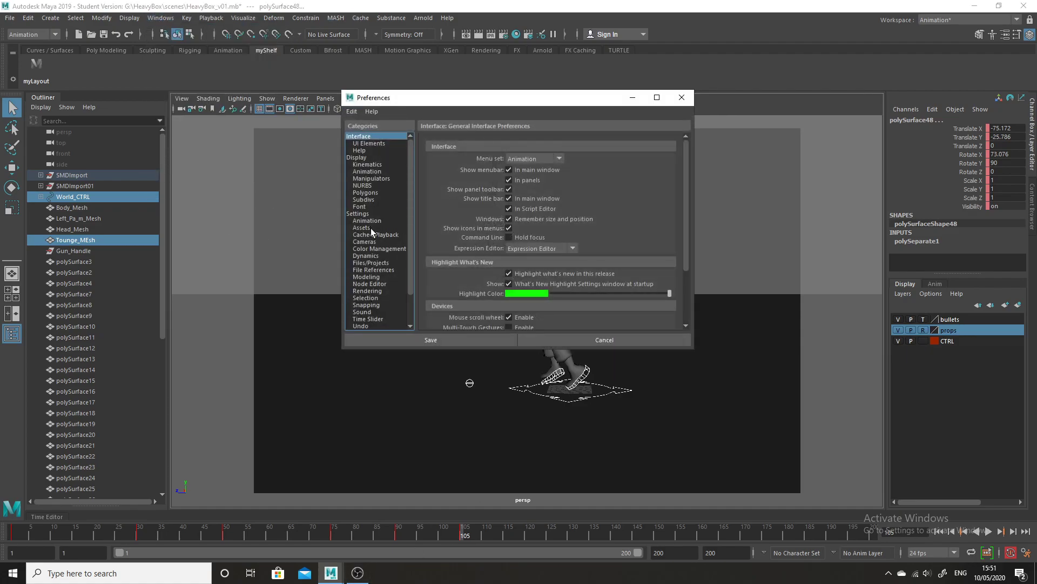
pyautogui.click(373, 221)
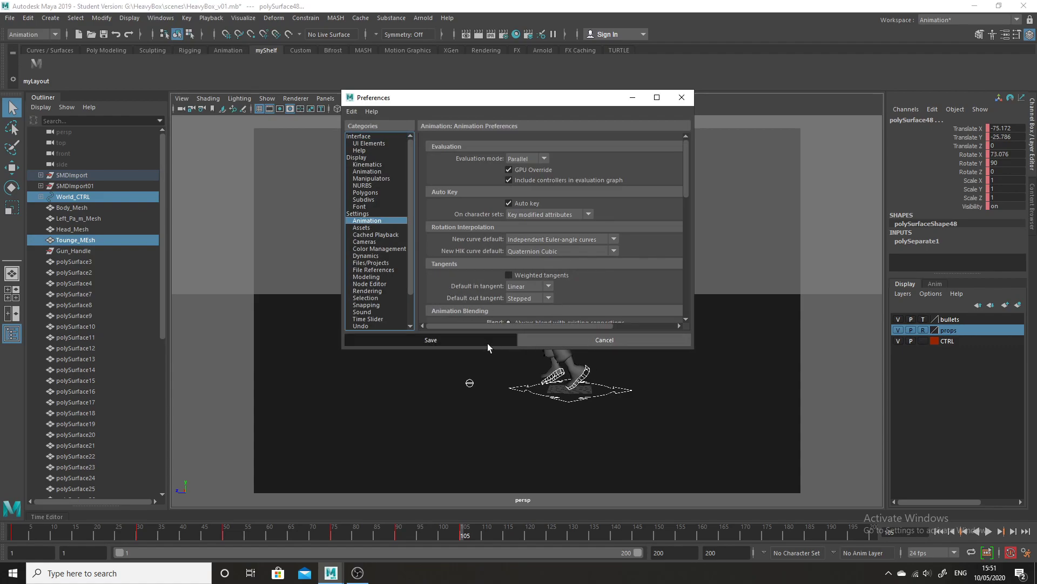
pyautogui.click(489, 340)
# Step: Create a polygon sphere at frame 1 and raise it above the character's head, to Translate Y about 109.3
pyautogui.click(12, 533)
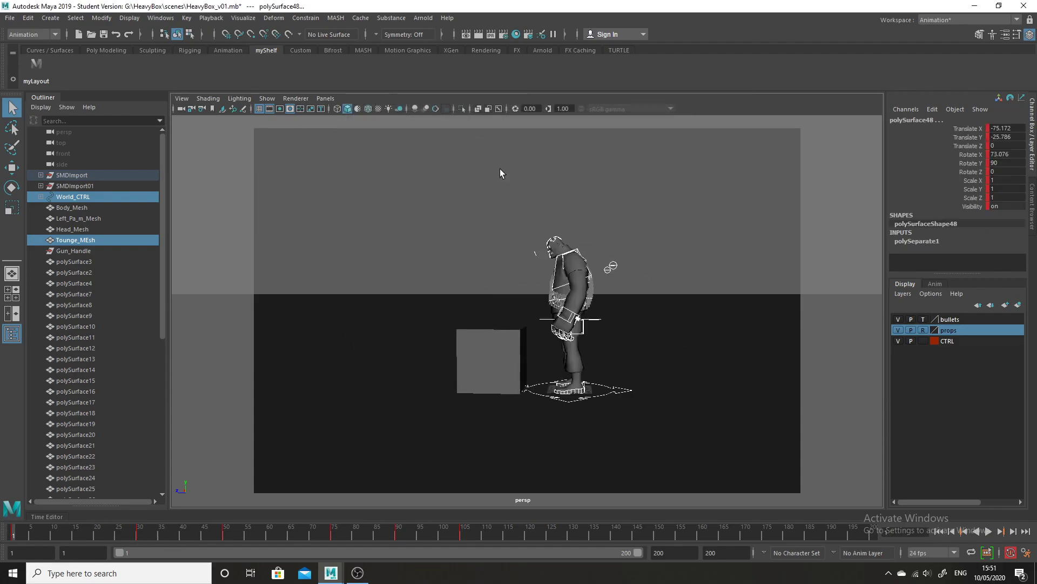
pyautogui.click(50, 18)
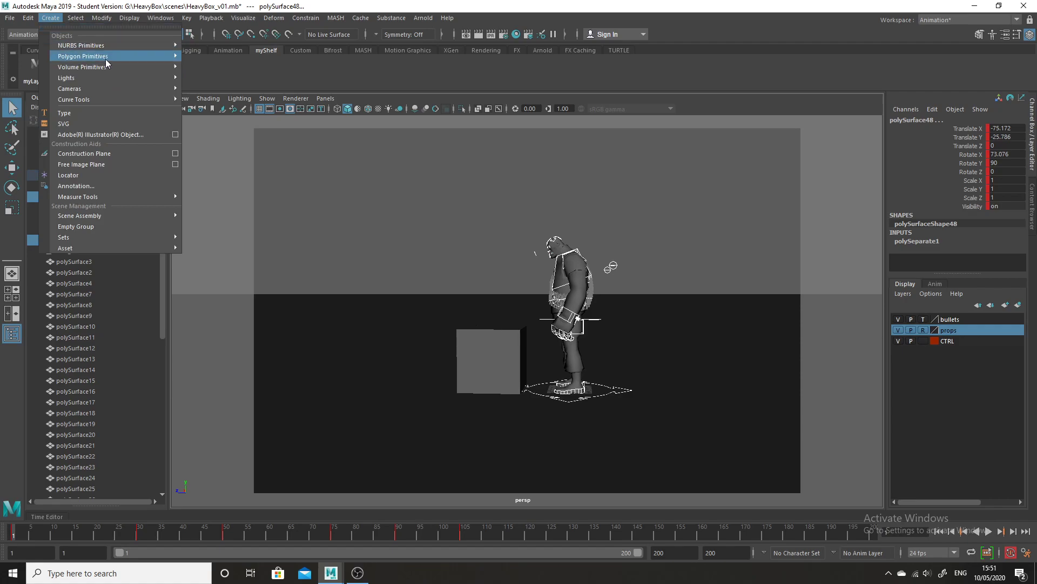
pyautogui.moveTo(128, 54)
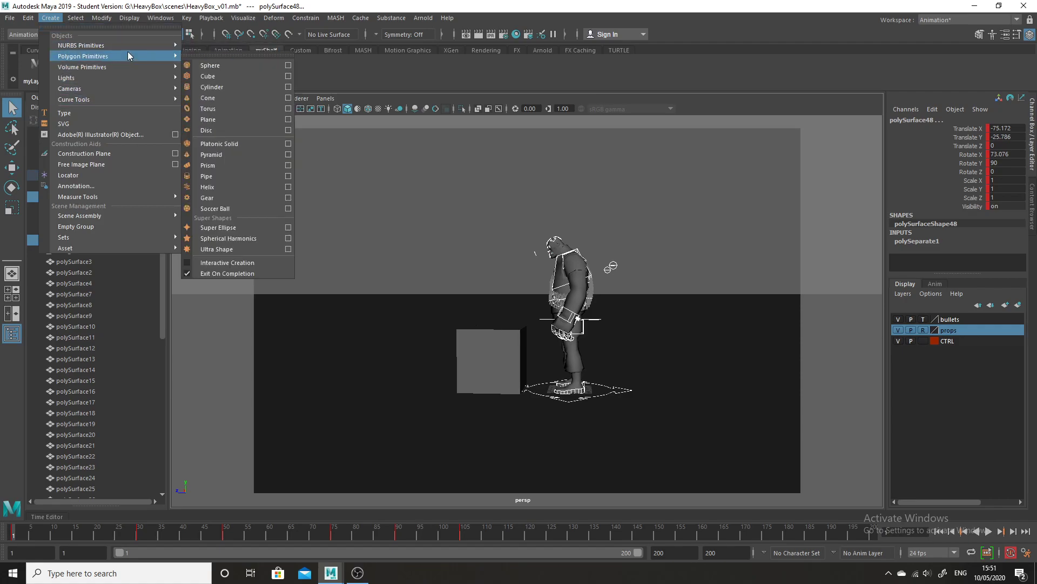
pyautogui.click(210, 66)
pyautogui.press('w')
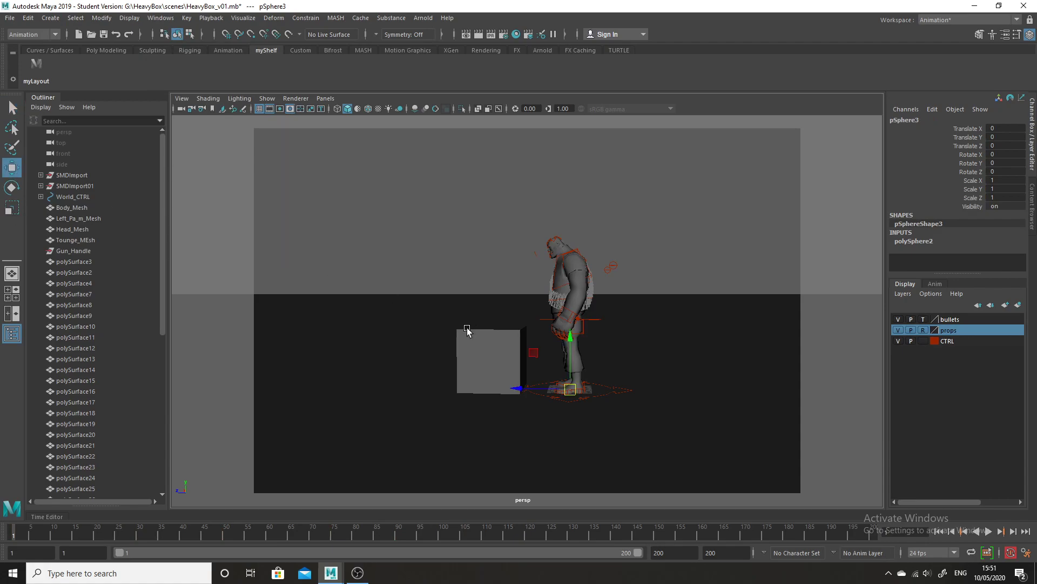
pyautogui.moveTo(570, 346); pyautogui.dragTo(570, 150)
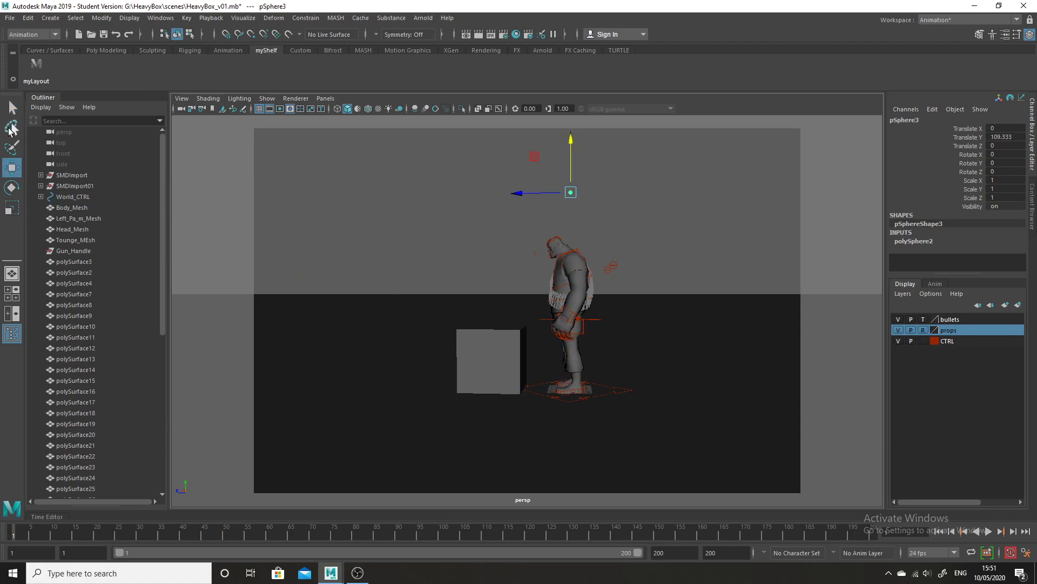
# Step: Scale the sphere uniformly to about 5.65 and set a keyframe on it at frame 1
pyautogui.click(10, 210)
pyautogui.moveTo(570, 193); pyautogui.dragTo(576, 230)
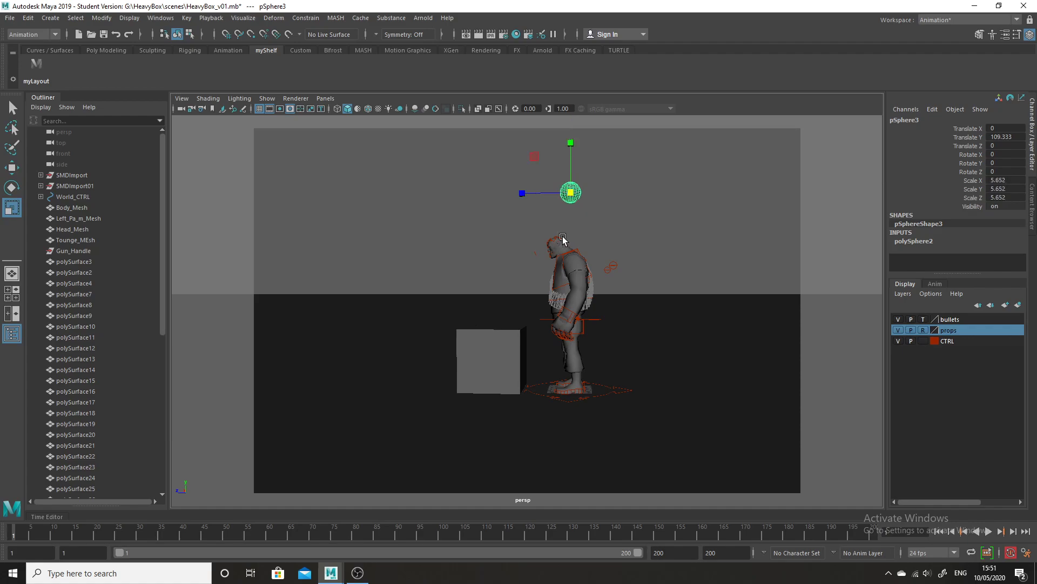
pyautogui.press('s')
# Step: Key the sphere at frame 58 by moving it in front of the character to Translate Z about 112.2
pyautogui.click(258, 536)
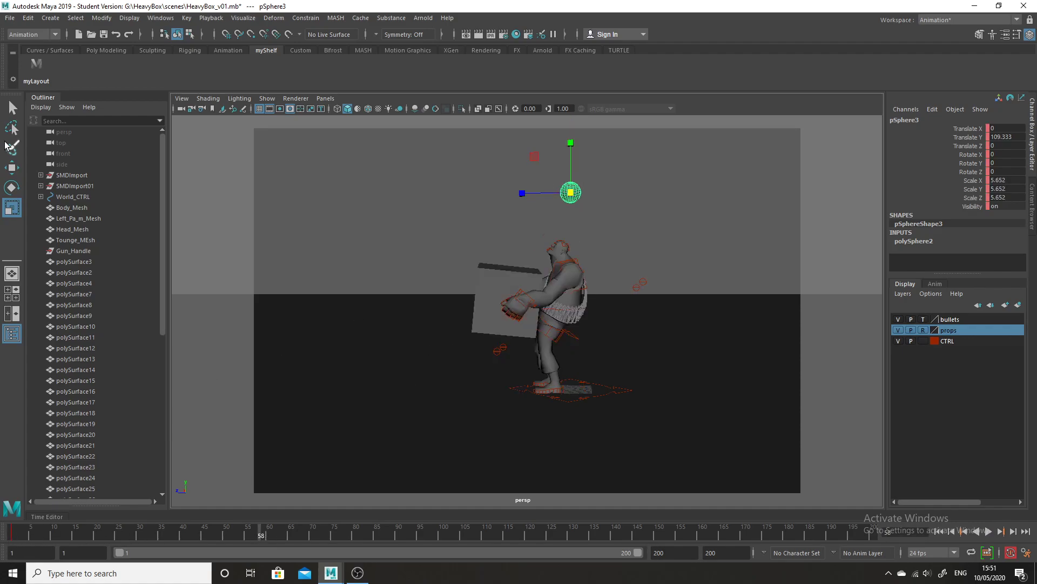
pyautogui.click(11, 167)
pyautogui.moveTo(516, 193); pyautogui.dragTo(330, 196)
# Step: Play and scrub the sphere's animation to check how it moves between its two keys
pyautogui.hotkey('alt', 'v')
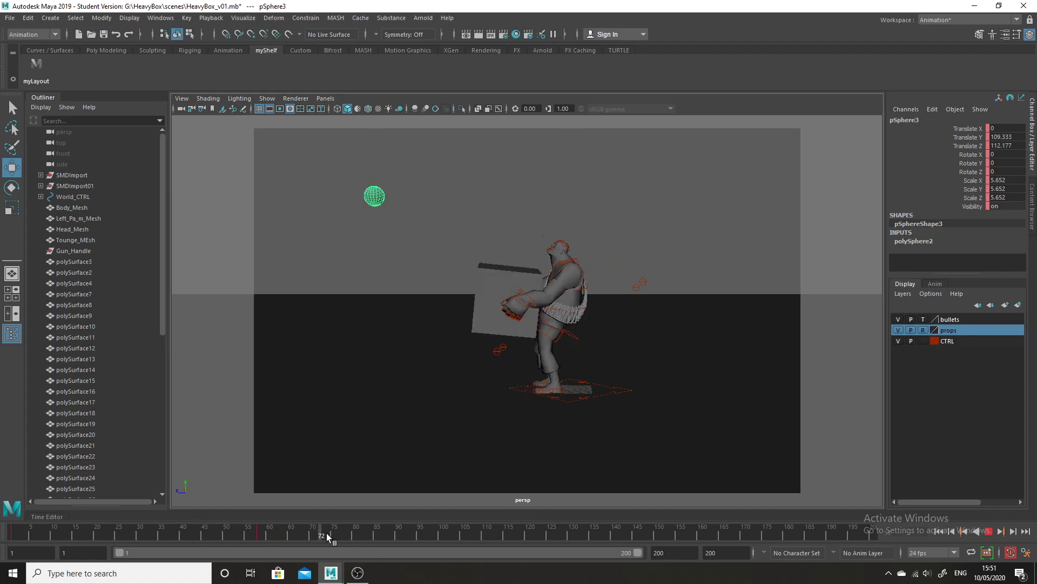
pyautogui.hotkey('alt', 'v')
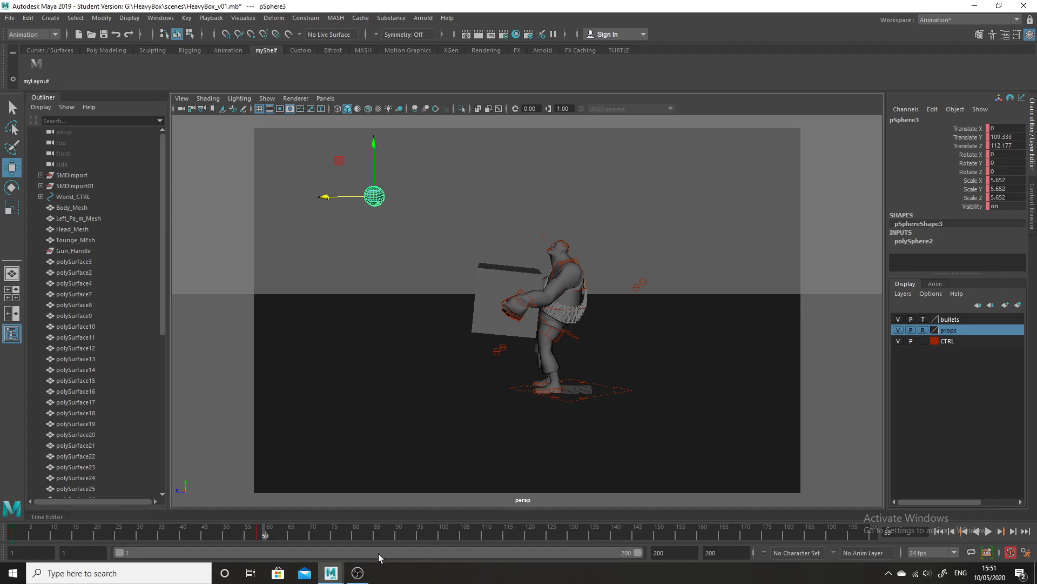
pyautogui.moveTo(255, 535); pyautogui.dragTo(18, 526)
# Step: Select all of the character's rig controls and load the myLayout arrangement with side view, perspective view and Graph Editor
pyautogui.click(604, 341)
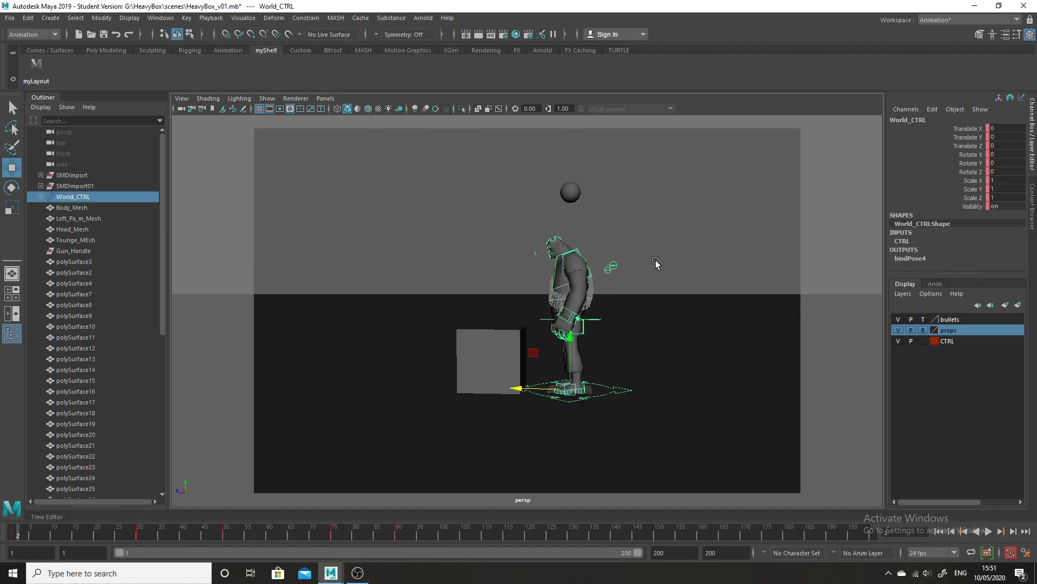
pyautogui.click(658, 341)
pyautogui.moveTo(689, 231); pyautogui.dragTo(531, 435)
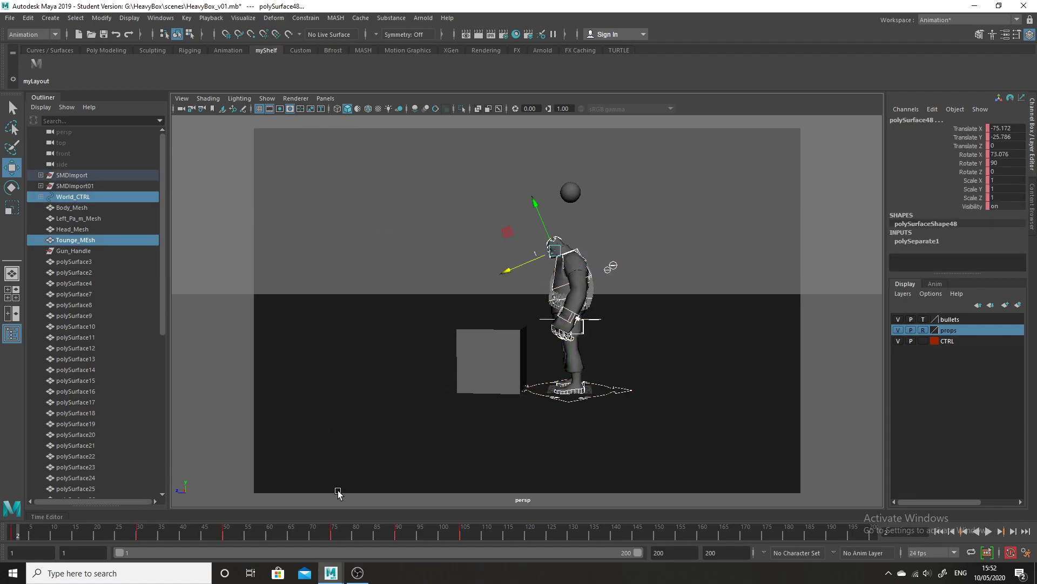
pyautogui.click(46, 77)
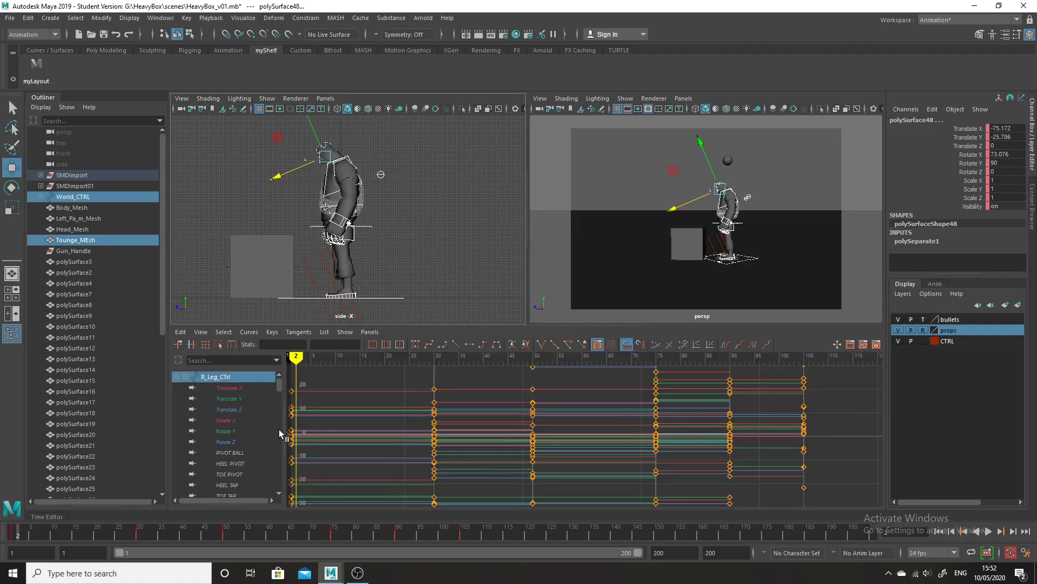
# Step: Frame the selected controls' animation curves and convert them all to auto tangents
pyautogui.scroll(-8, 592, 468)
pyautogui.keyDown('alt'); pyautogui.keyDown('shift'); pyautogui.moveTo(612, 445); pyautogui.dragTo(696, 472, button='right'); pyautogui.keyUp('shift'); pyautogui.keyUp('alt')
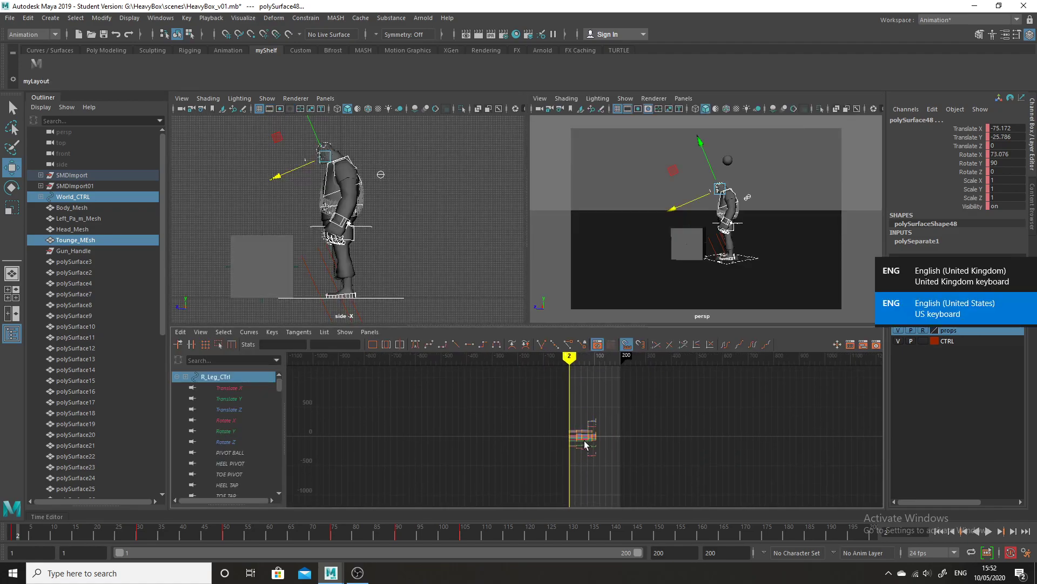
pyautogui.press('f')
pyautogui.keyDown('alt'); pyautogui.moveTo(738, 435); pyautogui.dragTo(702, 469, button='right'); pyautogui.keyUp('alt')
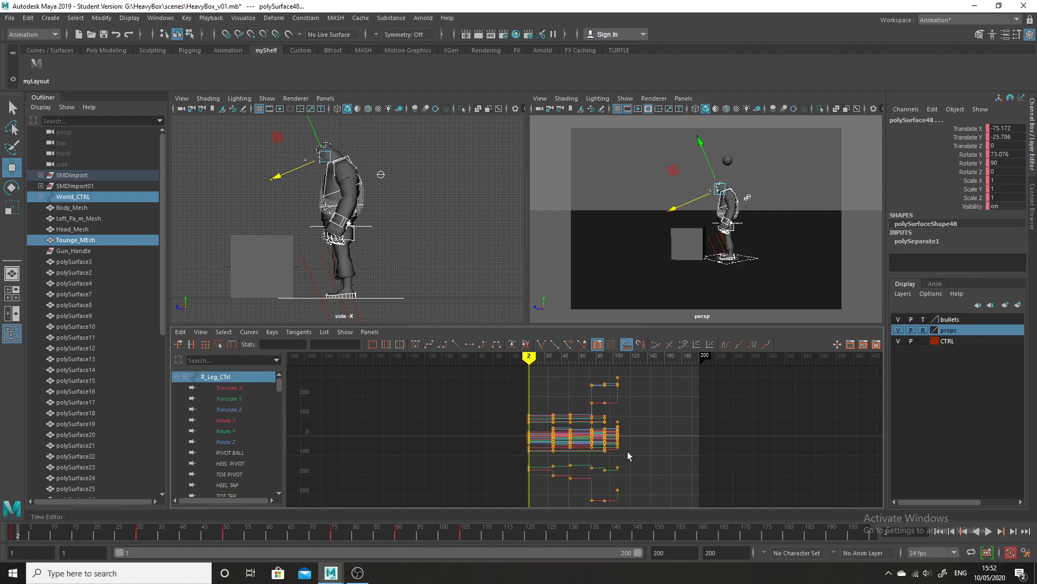
pyautogui.click(416, 345)
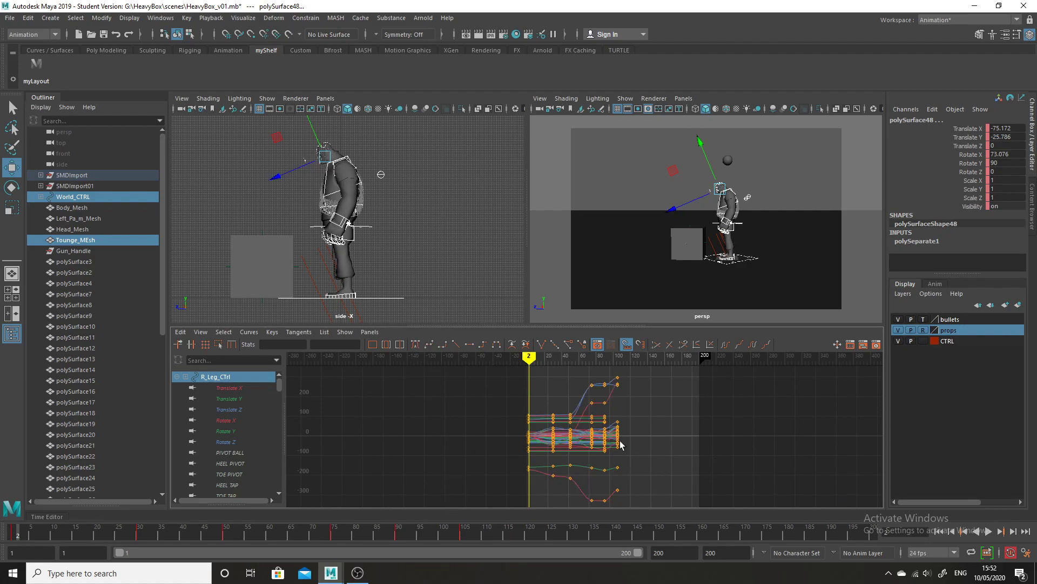
# Step: Deselect the rig, then play and scrub the box-throw animation to examine the interpolated motion between poses
pyautogui.click(405, 253)
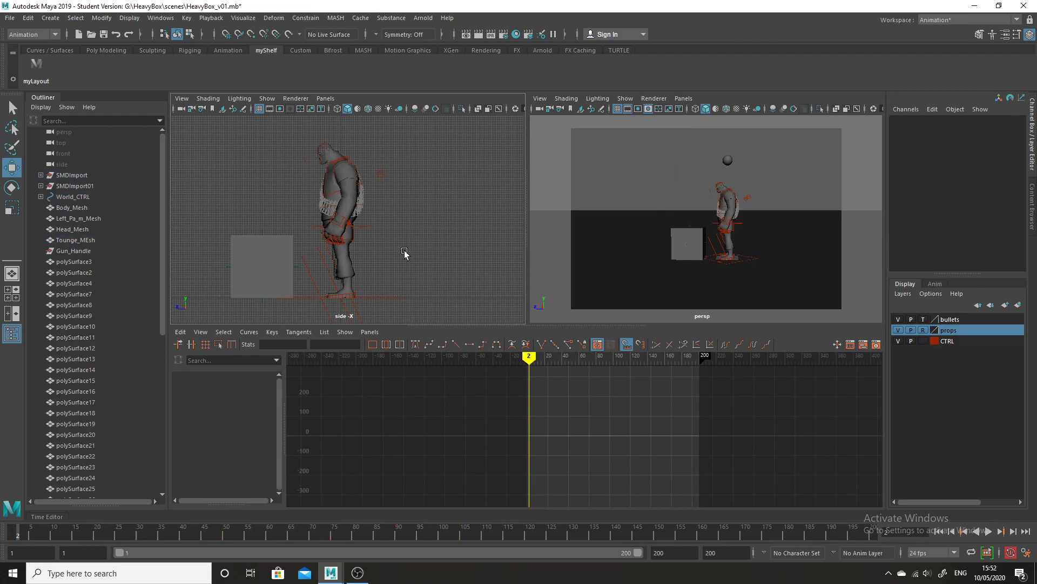
pyautogui.click(988, 532)
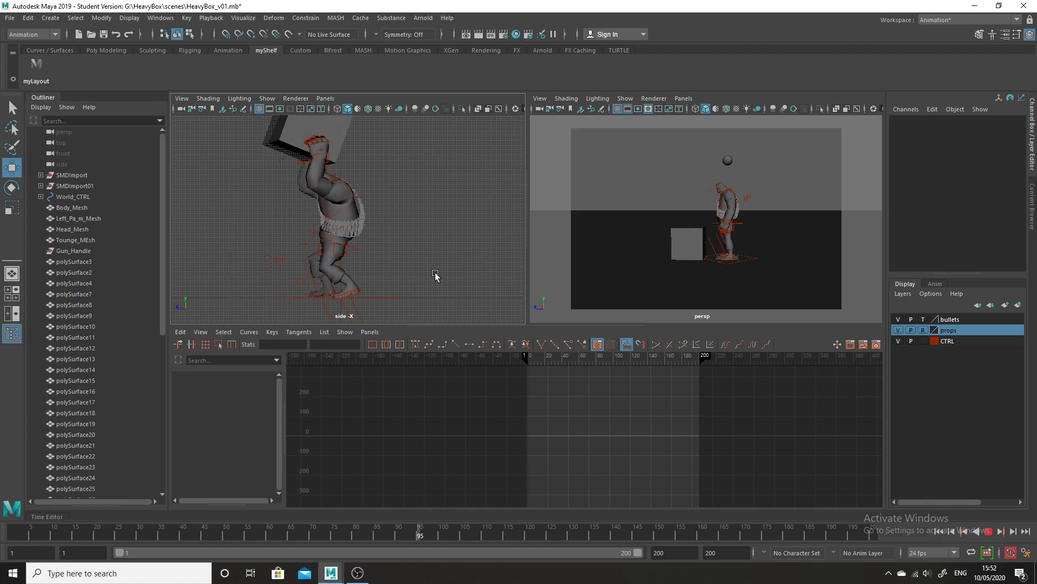
pyautogui.click(215, 531)
pyautogui.moveTo(165, 516); pyautogui.dragTo(520, 533)
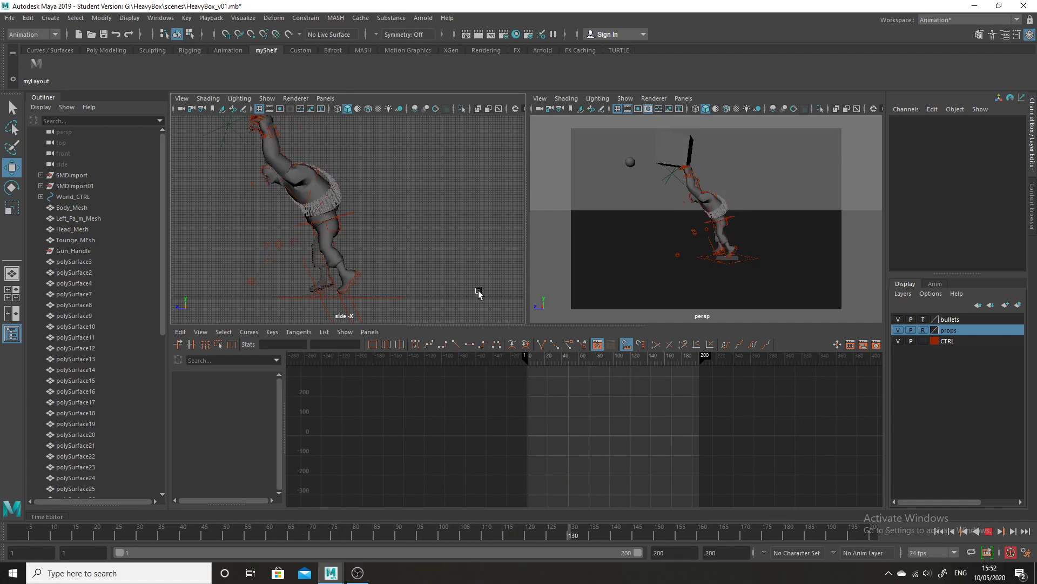
pyautogui.moveTo(241, 524); pyautogui.dragTo(9, 526)
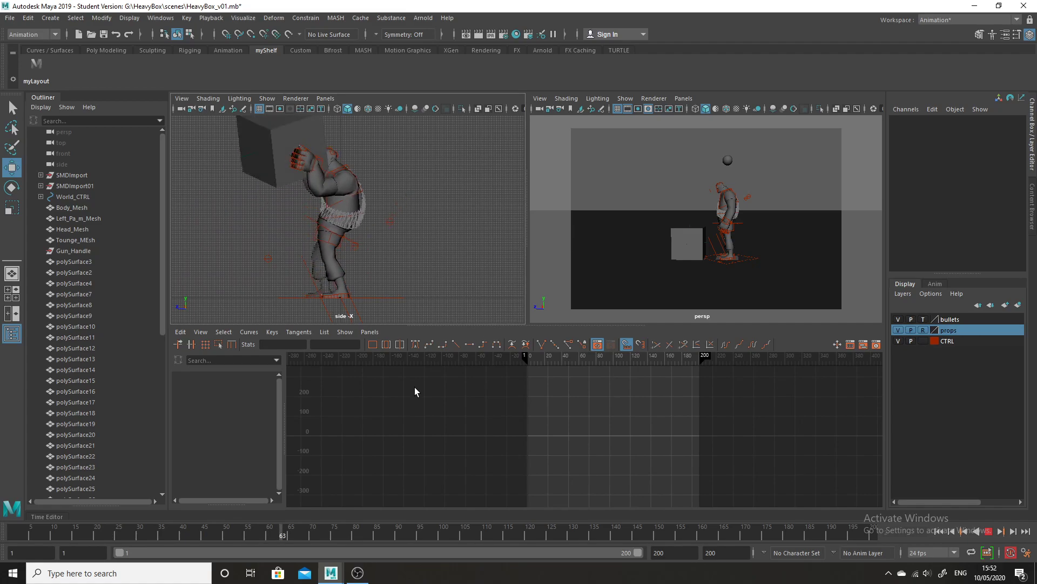
pyautogui.click(988, 531)
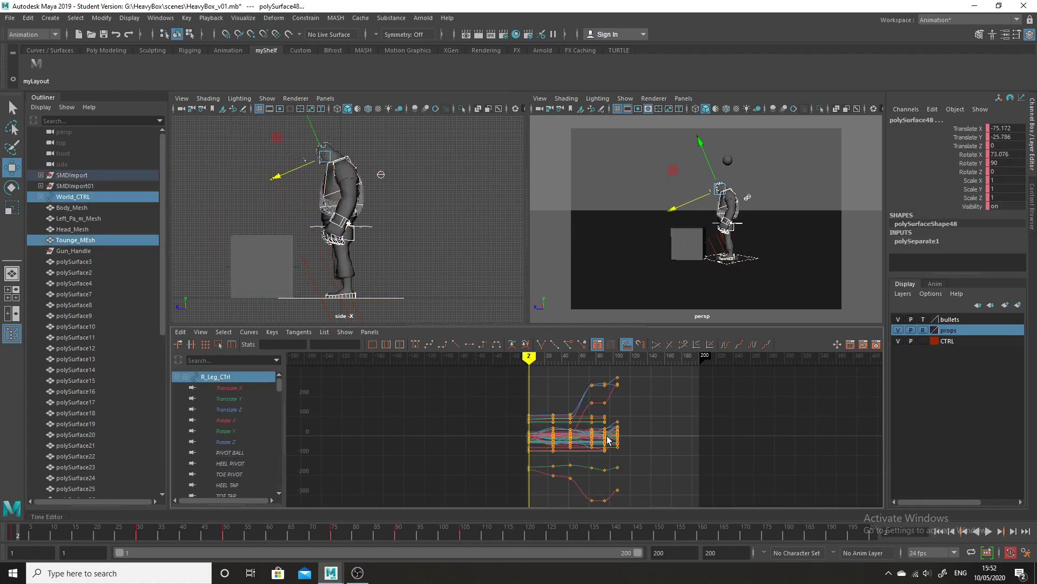
# Step: Restore the stepped tangents on the character's curves, play the blocked animation briefly and return to frame 1
pyautogui.hotkey('alt', 'v')
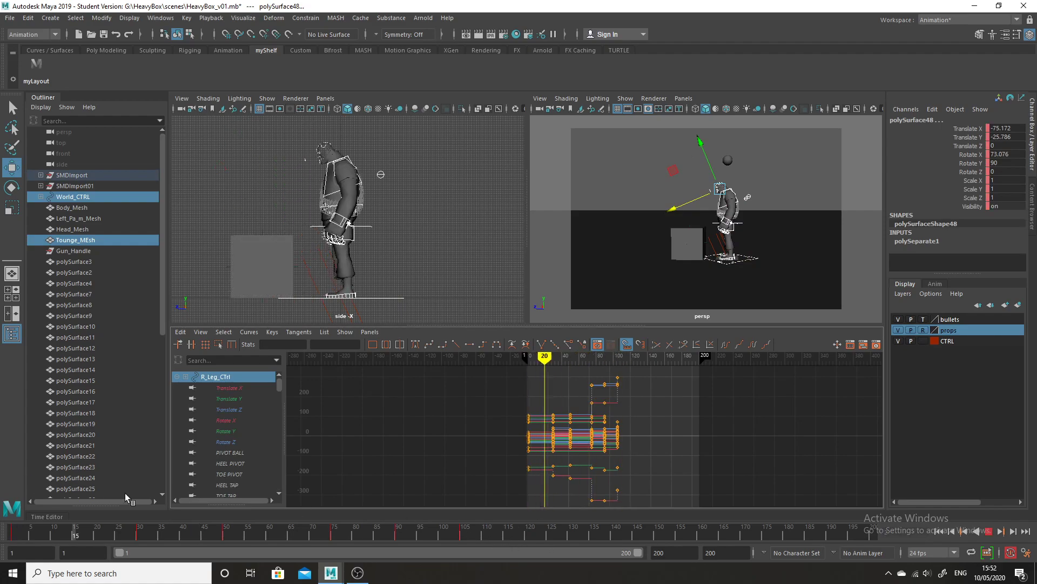
pyautogui.moveTo(216, 532); pyautogui.dragTo(5, 455)
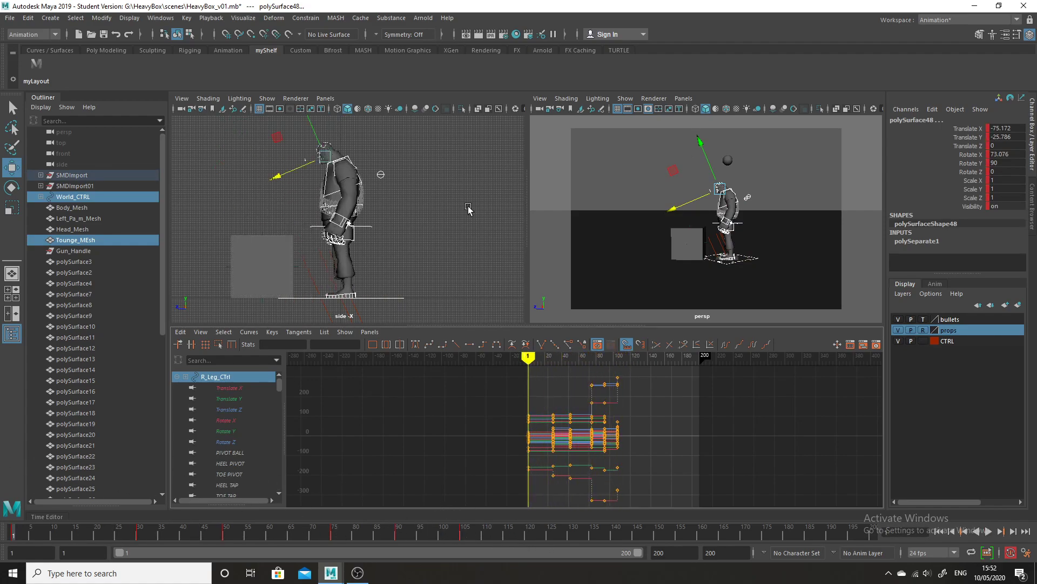
pyautogui.click(6, 18)
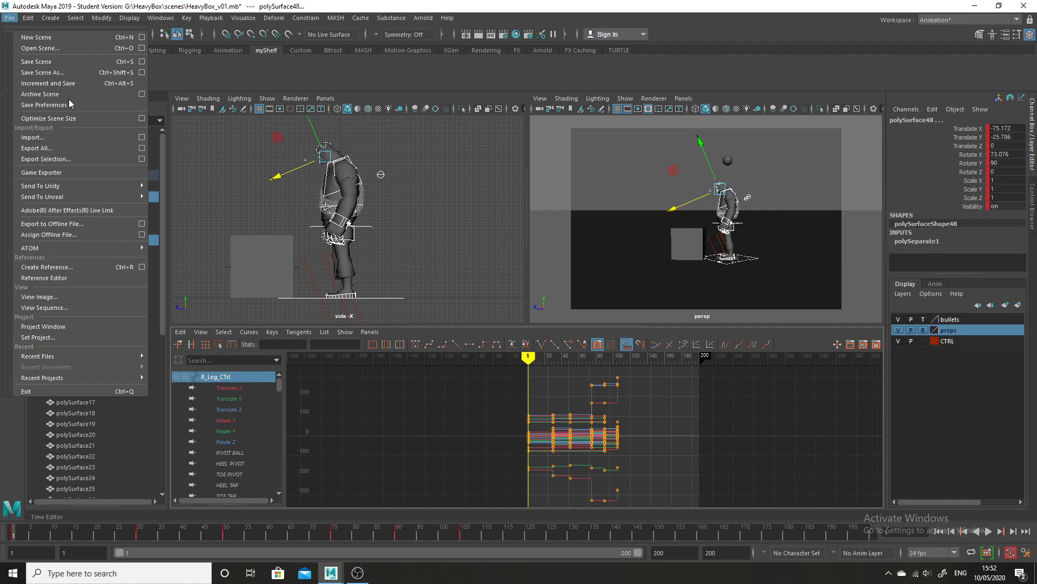
pyautogui.click(40, 48)
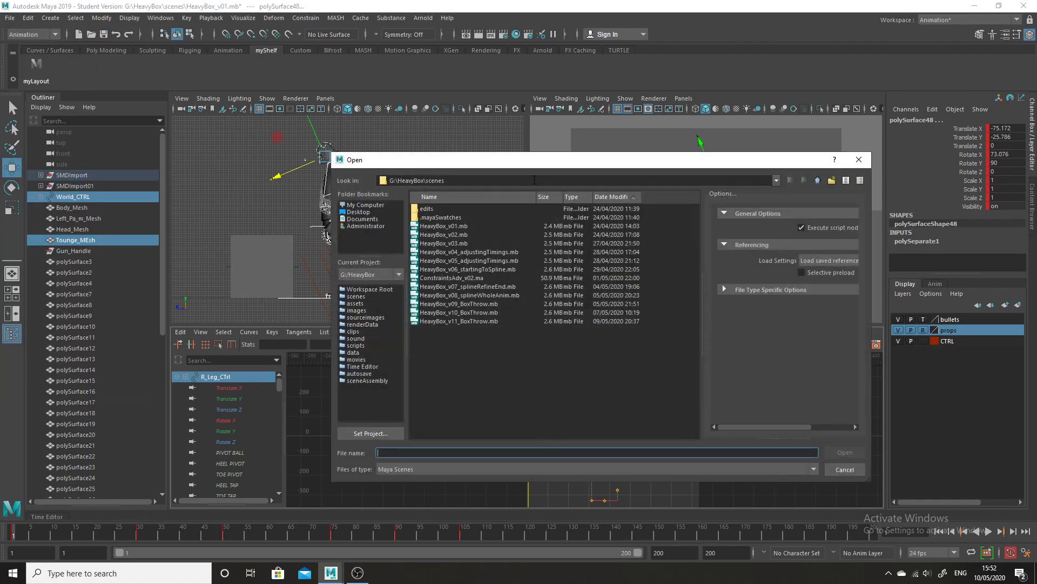
pyautogui.click(457, 235)
pyautogui.click(858, 469)
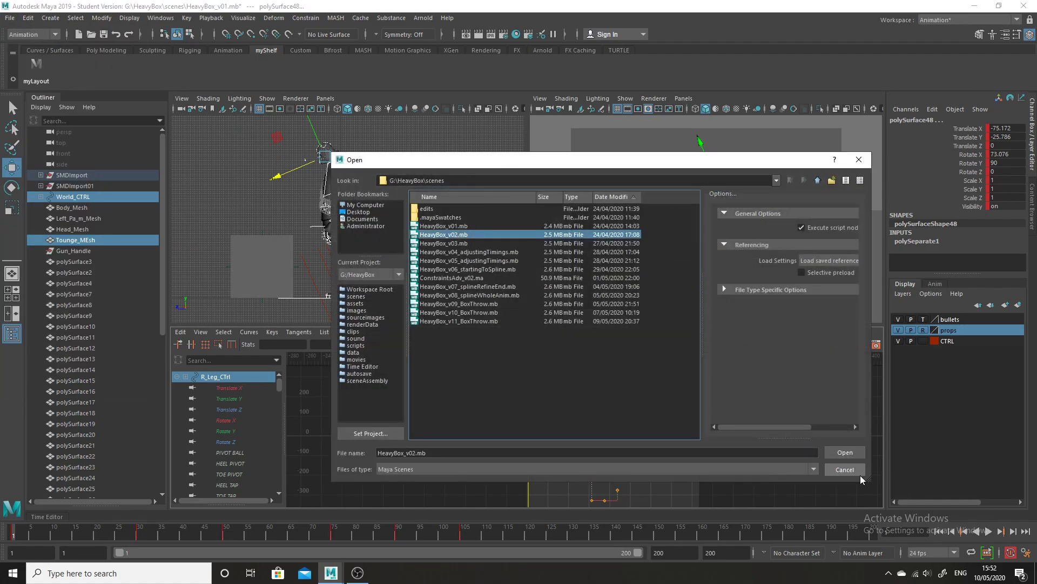
# Step: Delete the animated sphere above the character
pyautogui.keyDown('alt'); pyautogui.moveTo(404, 277); pyautogui.dragTo(426, 293, button='middle'); pyautogui.keyUp('alt')
pyautogui.click(365, 124)
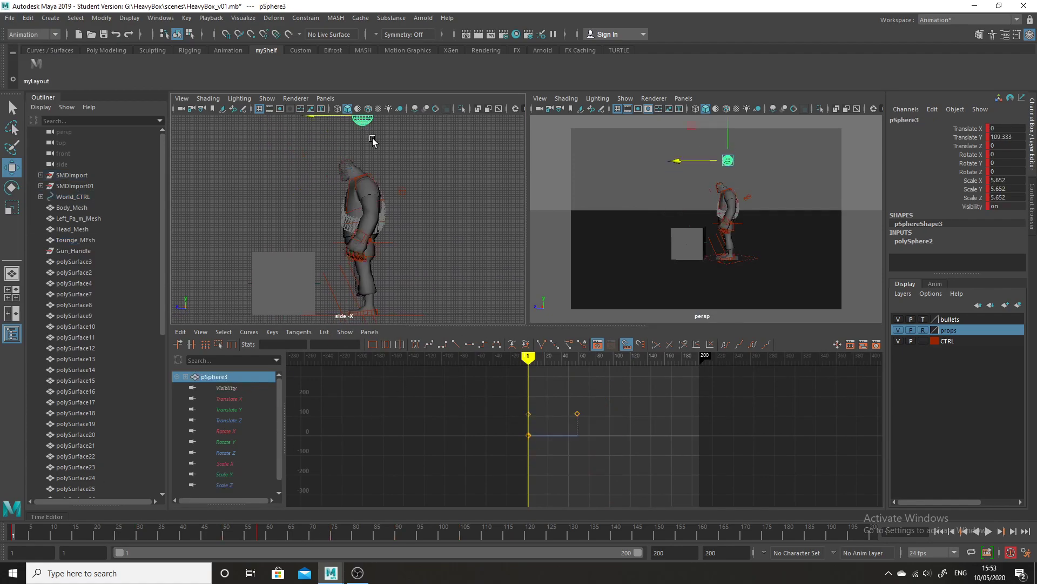
pyautogui.press('Delete')
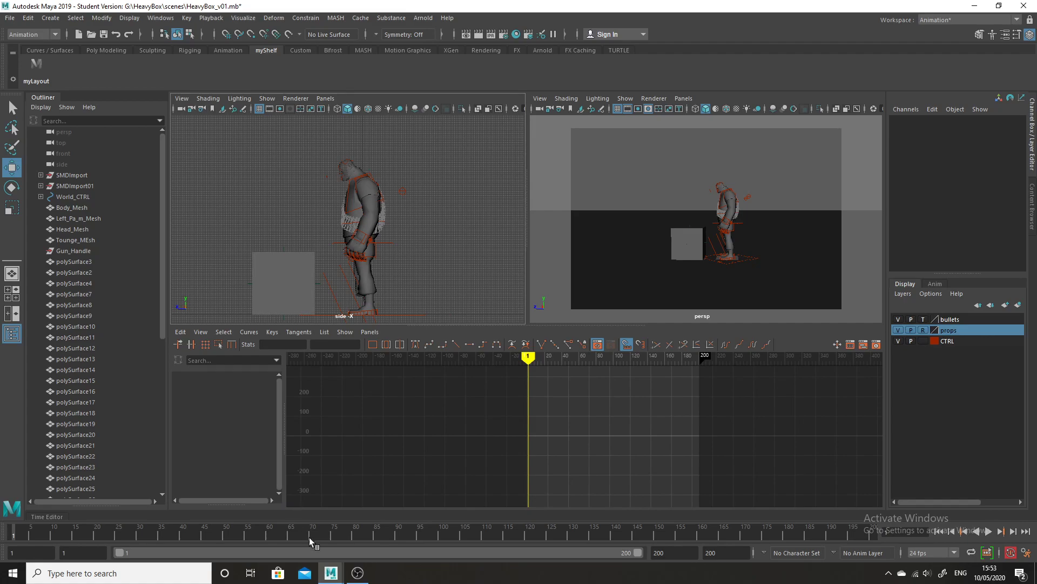
# Step: Scrub to frame 59, inspect the stepped keys of L_Hand_Ctrl and scrub back to frame 2
pyautogui.moveTo(4, 464); pyautogui.dragTo(264, 418)
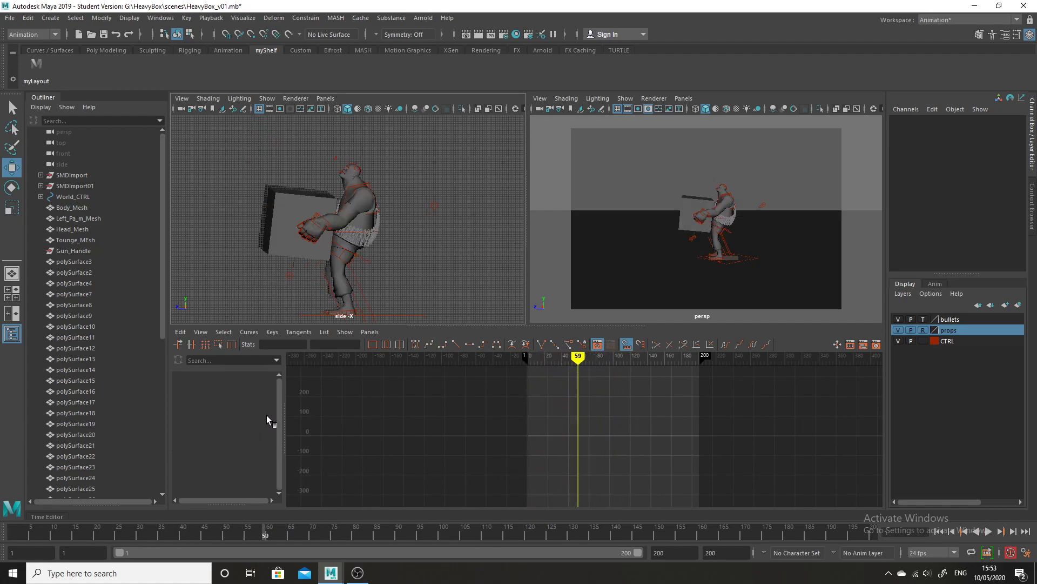
pyautogui.click(320, 221)
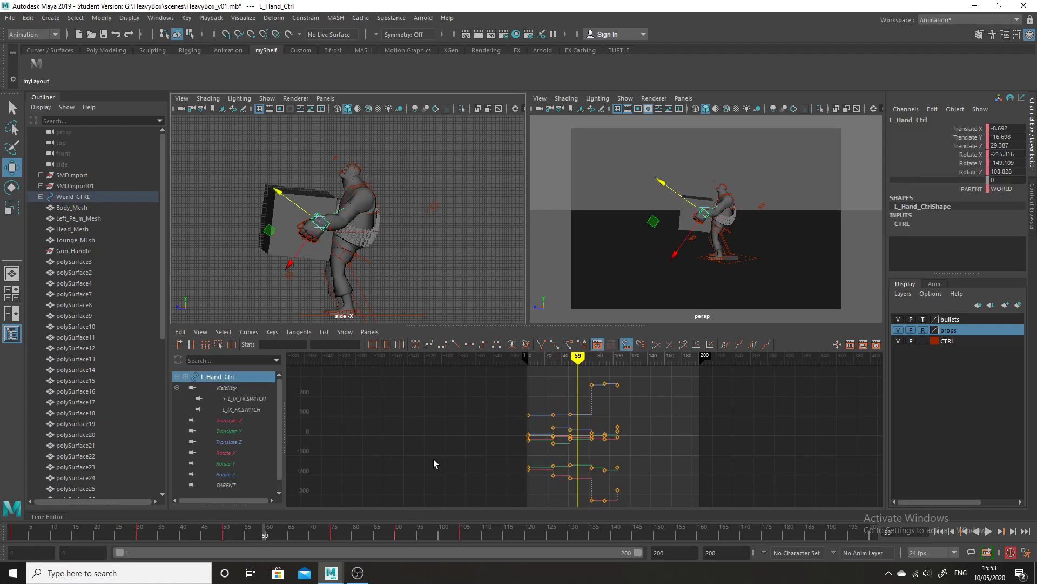
pyautogui.moveTo(254, 535); pyautogui.dragTo(18, 524)
pyautogui.keyDown('alt'); pyautogui.moveTo(407, 277); pyautogui.dragTo(411, 272, button='middle'); pyautogui.keyUp('alt')
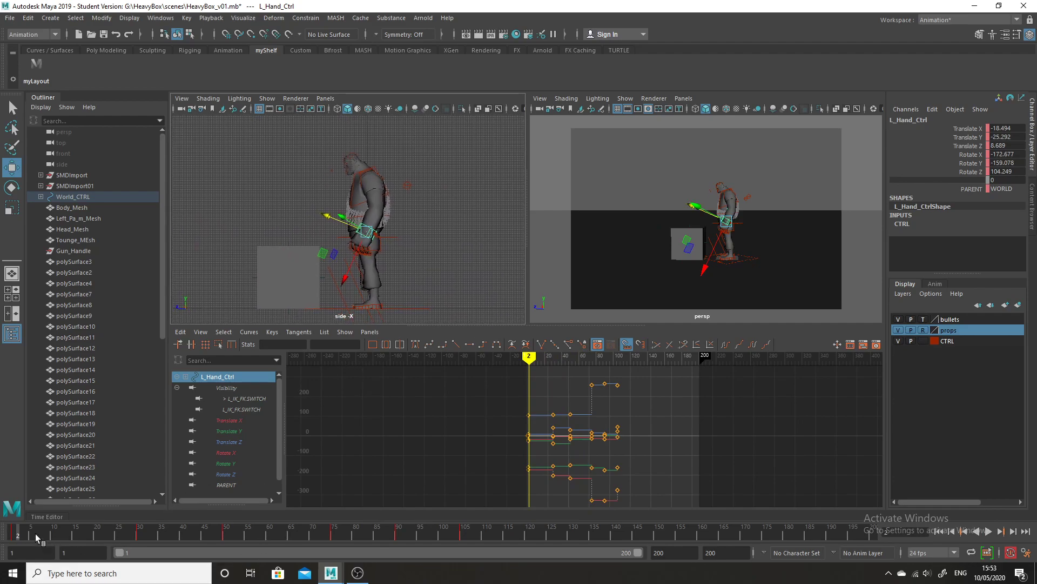
# Step: Limit the side view to NURBS curves and polygons, and select all of the character's rig controls
pyautogui.moveTo(452, 143); pyautogui.dragTo(327, 330)
pyautogui.click(377, 204)
pyautogui.moveTo(451, 157); pyautogui.dragTo(317, 323)
pyautogui.click(267, 98)
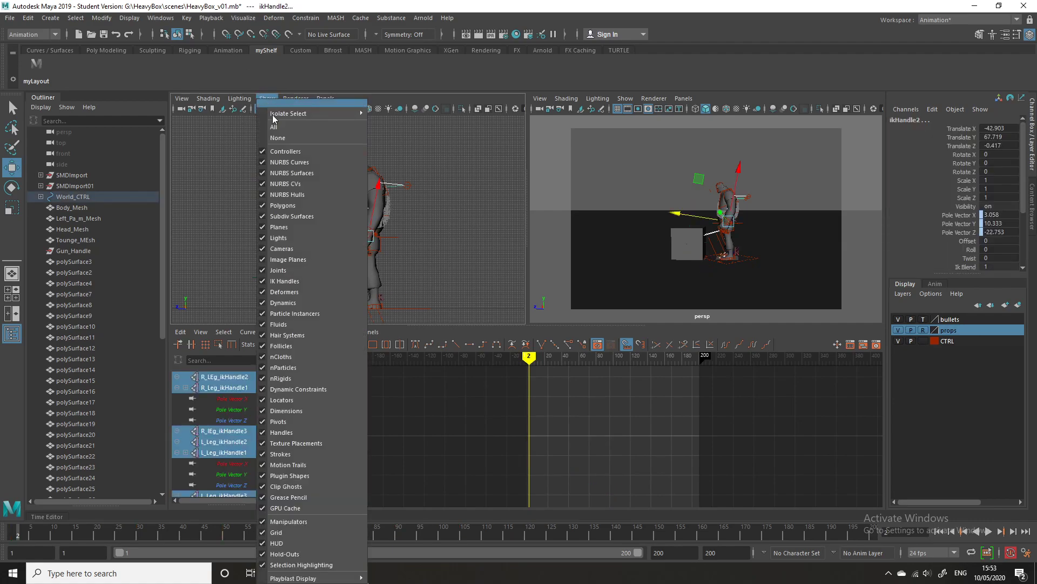
pyautogui.click(287, 139)
pyautogui.click(267, 99)
pyautogui.click(306, 161)
pyautogui.click(267, 98)
pyautogui.click(311, 206)
pyautogui.moveTo(441, 145); pyautogui.dragTo(325, 334)
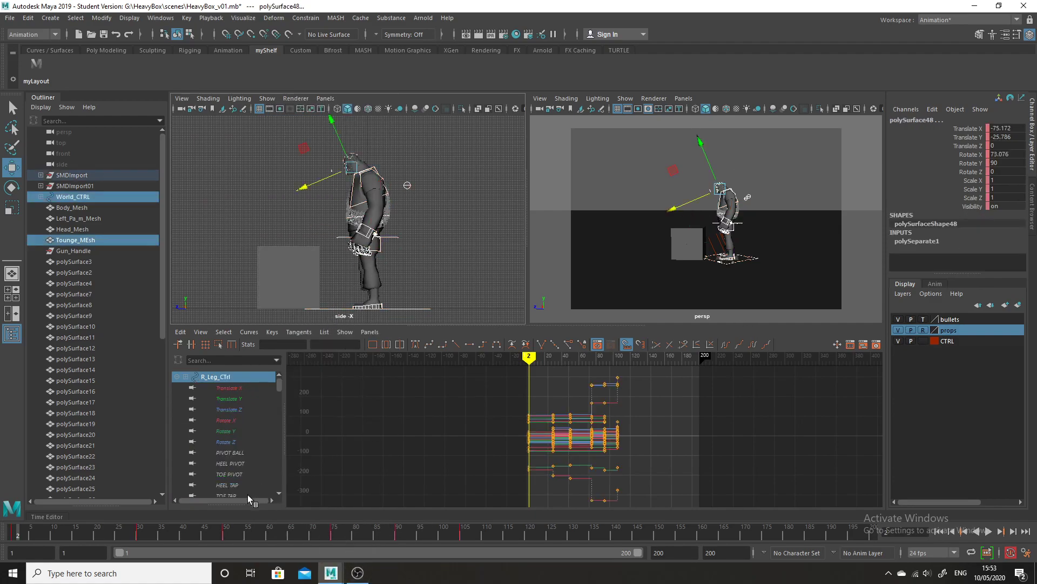
# Step: Try spline tangents on the keys of the first two poses, scrub the opening frames and undo the change
pyautogui.moveTo(488, 372); pyautogui.dragTo(560, 524)
pyautogui.moveTo(17, 527)
pyautogui.mouseDown()
pyautogui.moveTo(73, 540)
pyautogui.moveTo(25, 540)
pyautogui.moveTo(129, 552)
pyautogui.moveTo(144, 549)
pyautogui.moveTo(79, 541)
pyautogui.moveTo(151, 539)
pyautogui.moveTo(21, 548)
pyautogui.mouseUp()
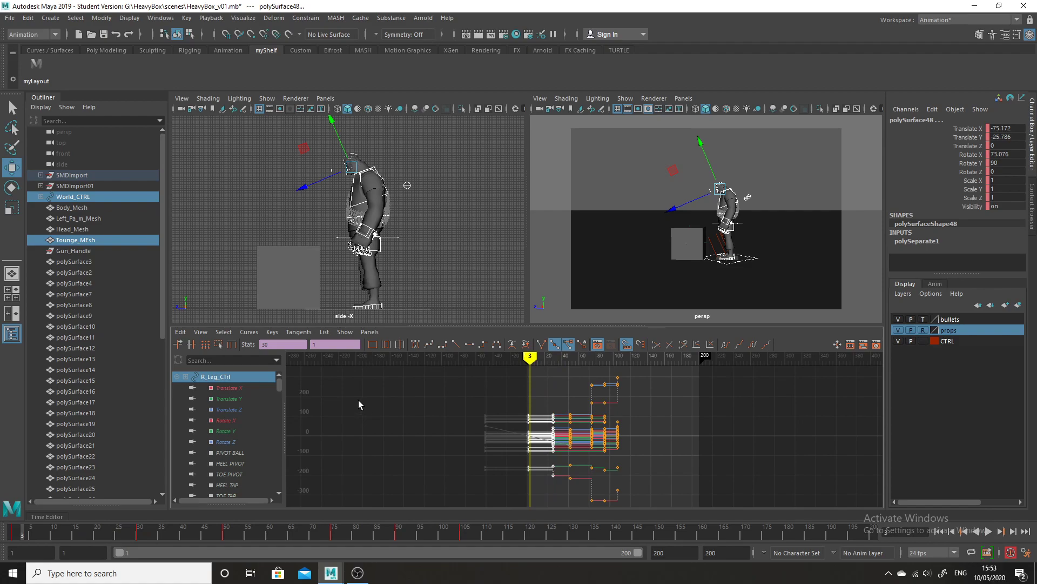
pyautogui.click(429, 344)
pyautogui.moveTo(12, 526)
pyautogui.mouseDown()
pyautogui.moveTo(135, 528)
pyautogui.moveTo(12, 526)
pyautogui.mouseUp()
pyautogui.hotkey('ctrl', 'z')
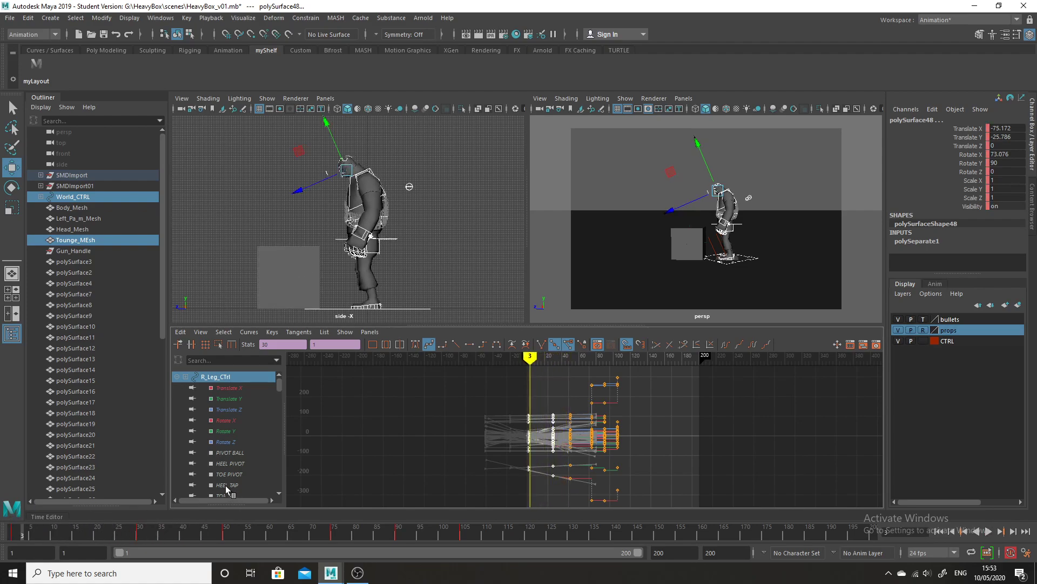
pyautogui.hotkey('ctrl', 'z')
# Step: Set a keyframe on all selected rig controls at frame 21
pyautogui.moveTo(33, 540); pyautogui.dragTo(110, 533)
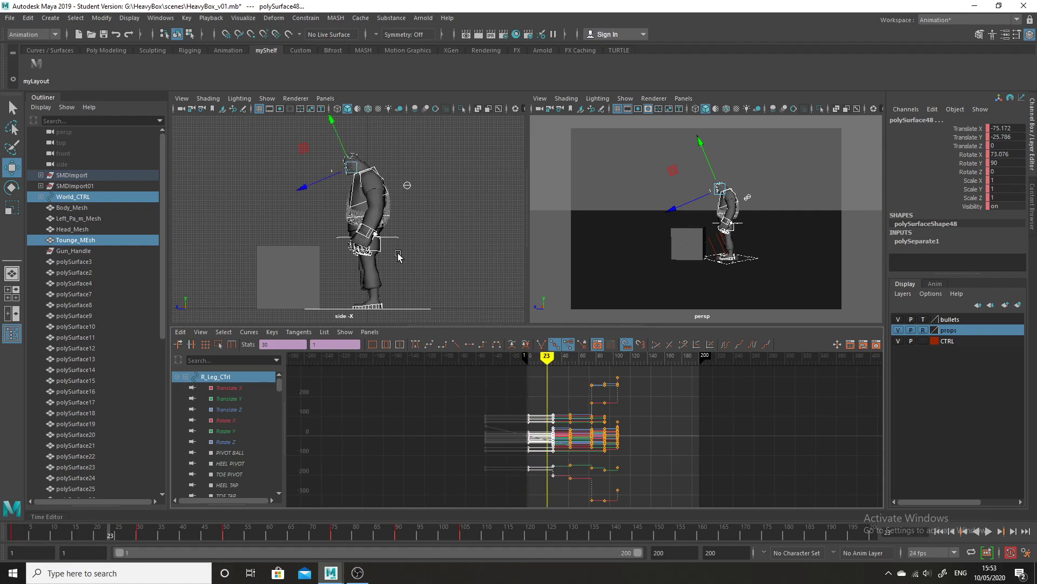
pyautogui.moveTo(109, 532)
pyautogui.mouseDown()
pyautogui.moveTo(40, 532)
pyautogui.moveTo(86, 535)
pyautogui.moveTo(124, 552)
pyautogui.moveTo(2, 534)
pyautogui.moveTo(92, 537)
pyautogui.mouseUp()
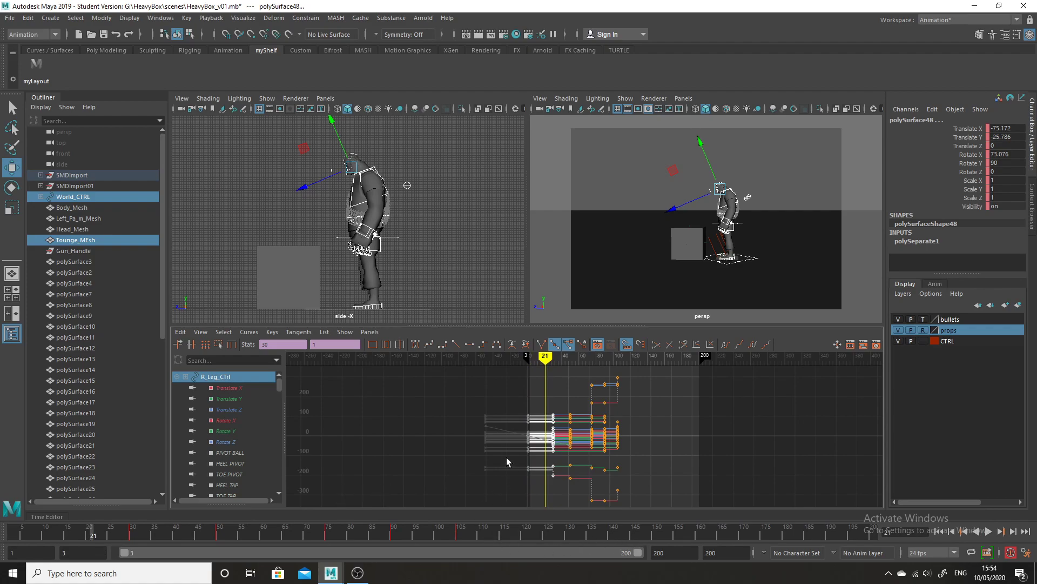
pyautogui.press('s')
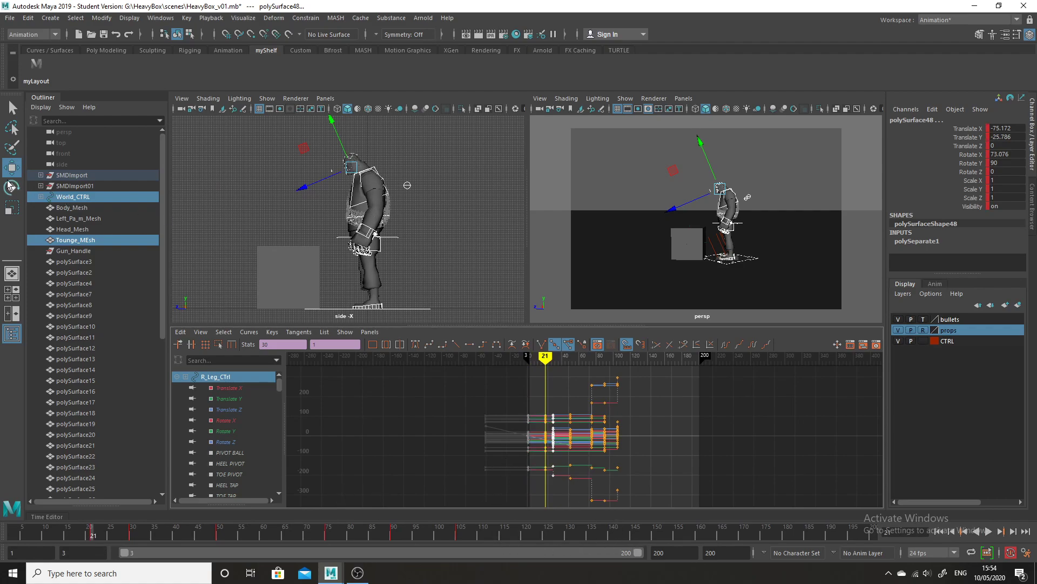
# Step: Rotate Root_Ctrl slightly forward at frame 21
pyautogui.click(397, 238)
pyautogui.click(401, 247)
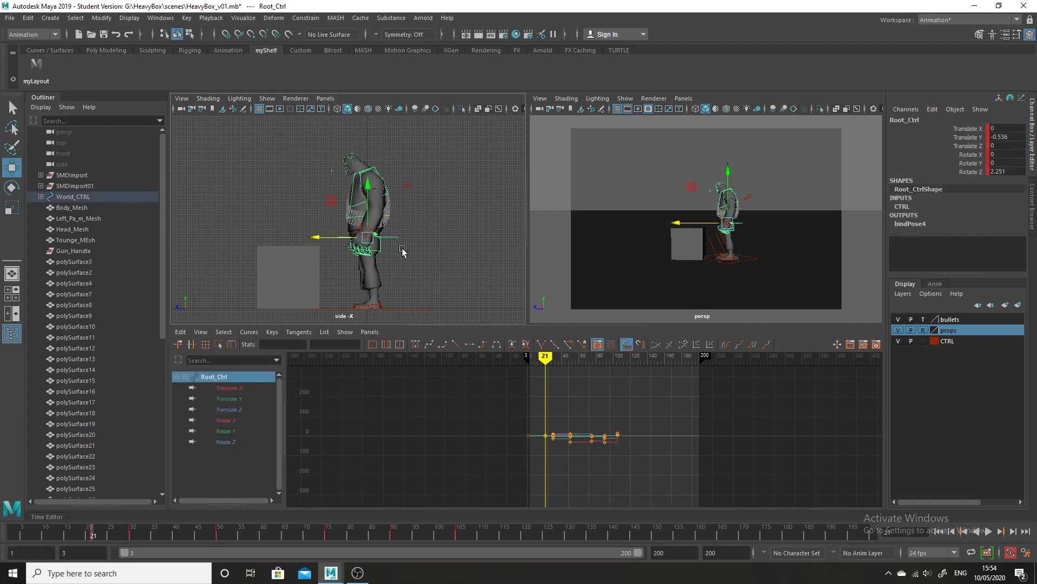
pyautogui.click(12, 187)
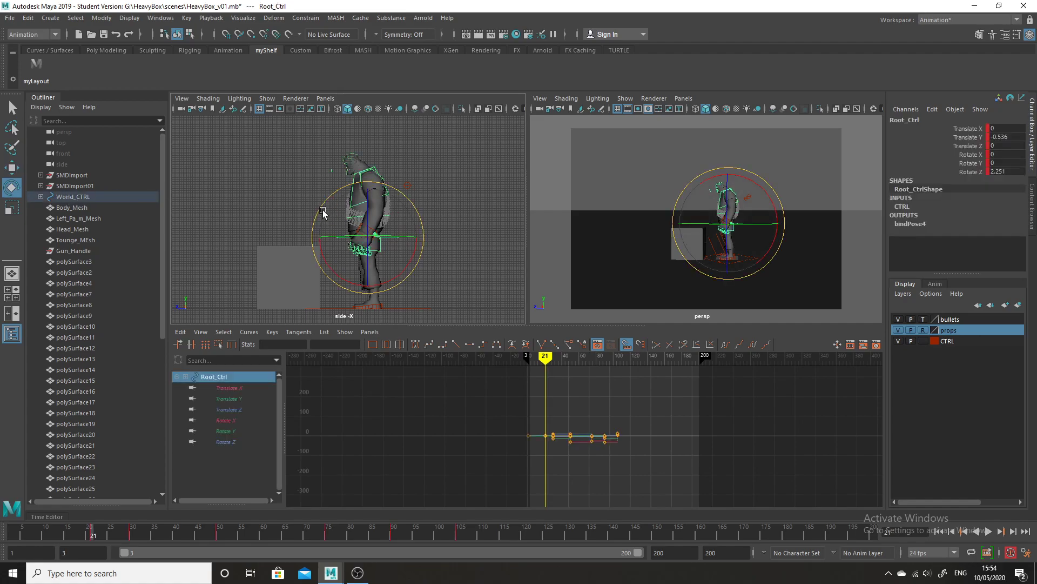
pyautogui.moveTo(324, 205); pyautogui.dragTo(323, 209)
pyautogui.click(394, 153)
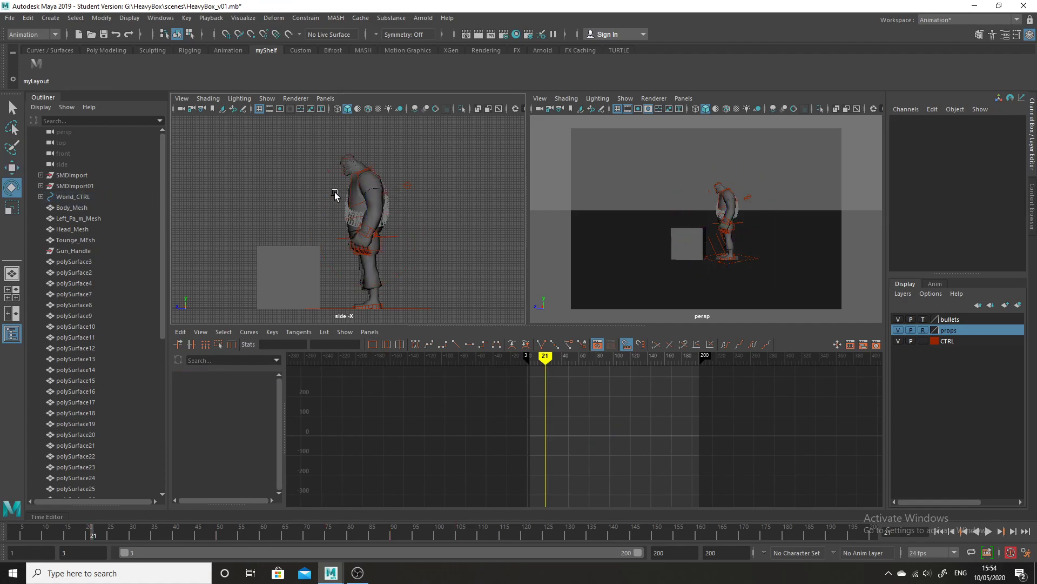
# Step: Bend the upper body forward at frame 21 by rotating Spine_2_Ctrl to Rotate Z about -13.9
pyautogui.click(350, 184)
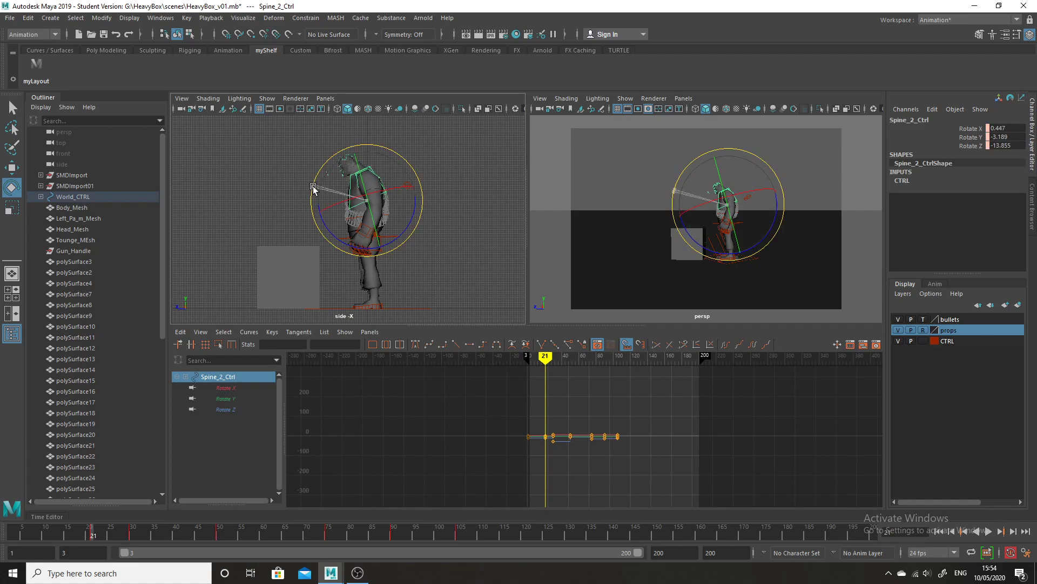
pyautogui.click(403, 160)
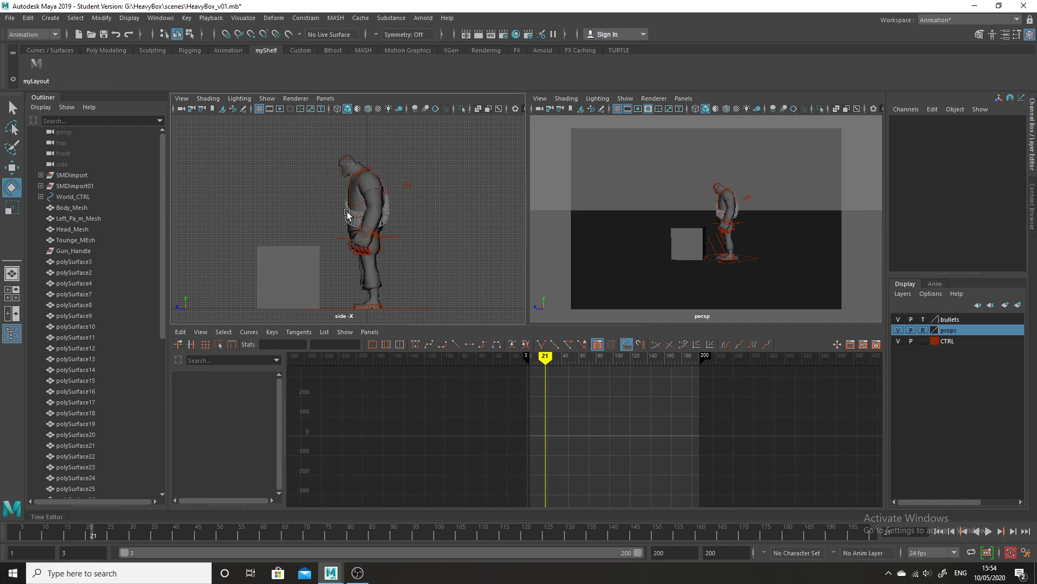
pyautogui.click(352, 192)
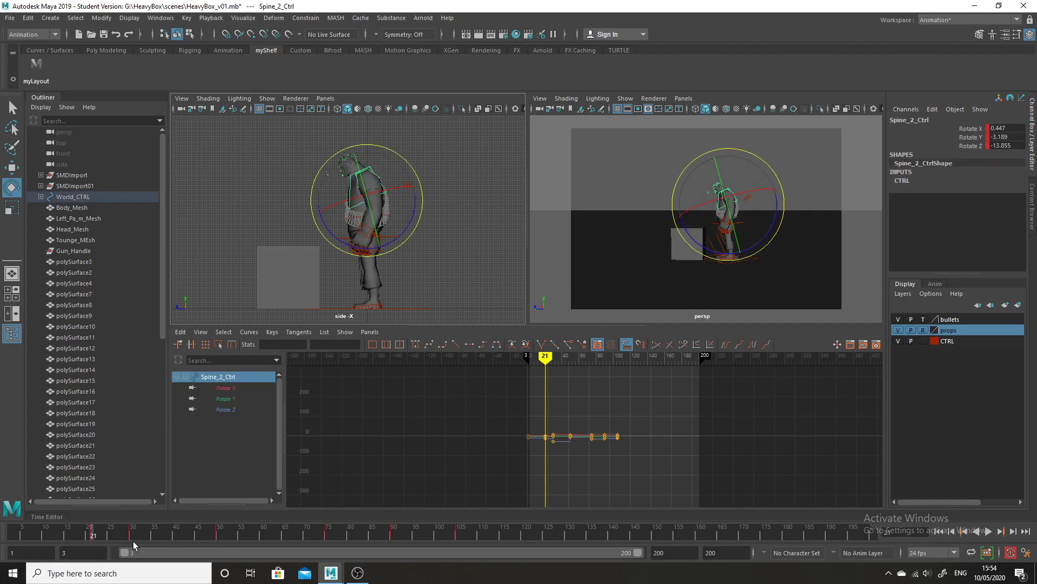
# Step: Play the animation from frame 3 and scrub back to frame 21 to check the new pose
pyautogui.click(13, 534)
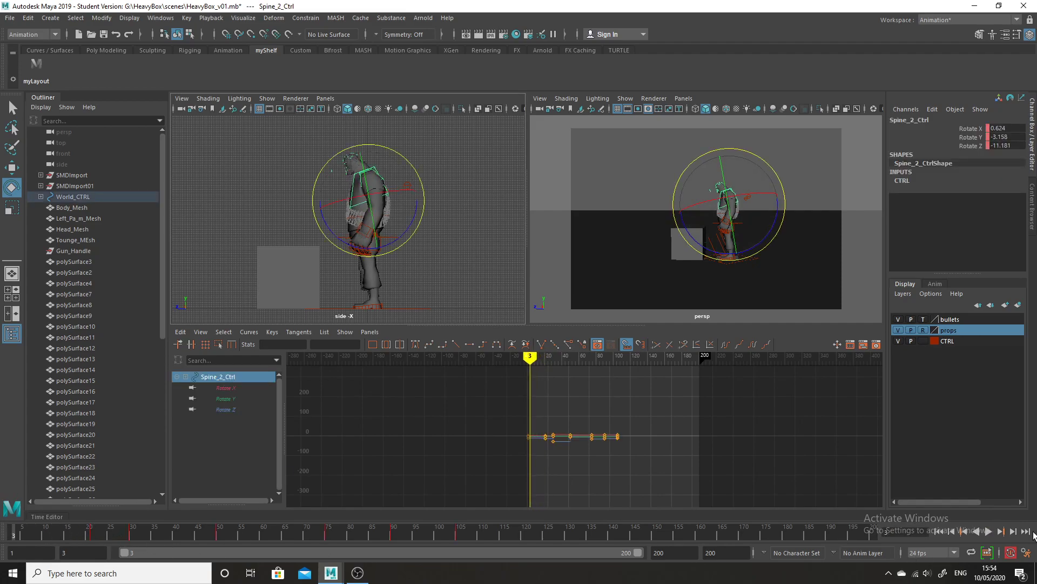
pyautogui.click(988, 531)
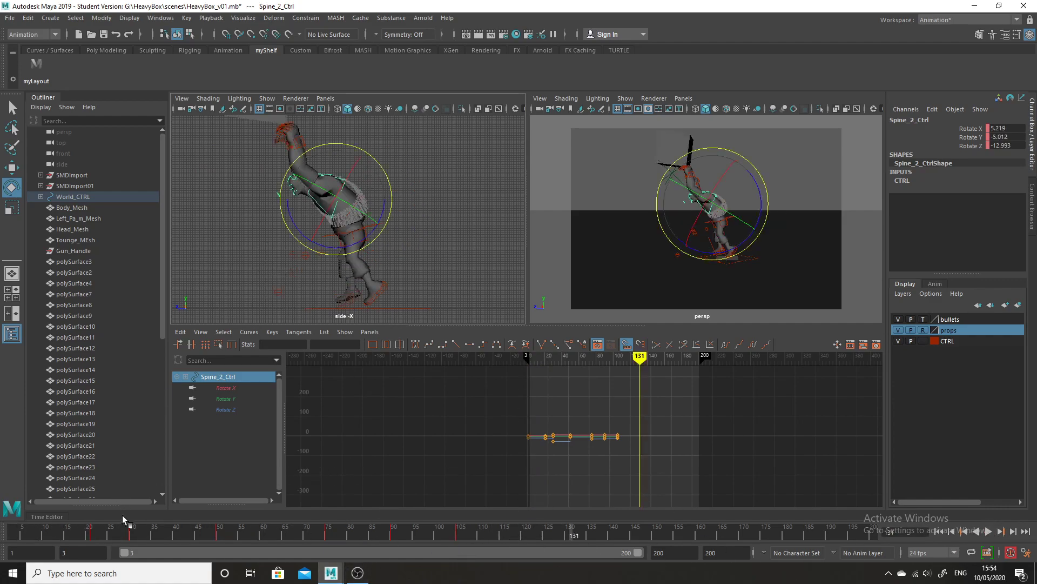
pyautogui.click(74, 536)
pyautogui.moveTo(74, 536); pyautogui.dragTo(90, 536)
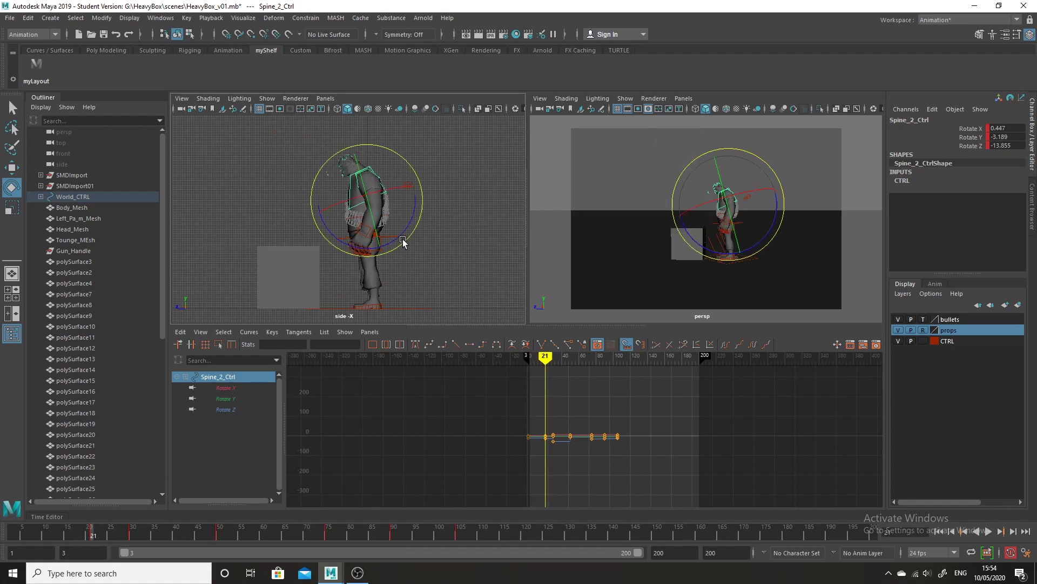
# Step: Try auto tangents on all rig controls' keys at frames 21 and 30 and play the animation from frame 3
pyautogui.moveTo(256, 134); pyautogui.dragTo(446, 342)
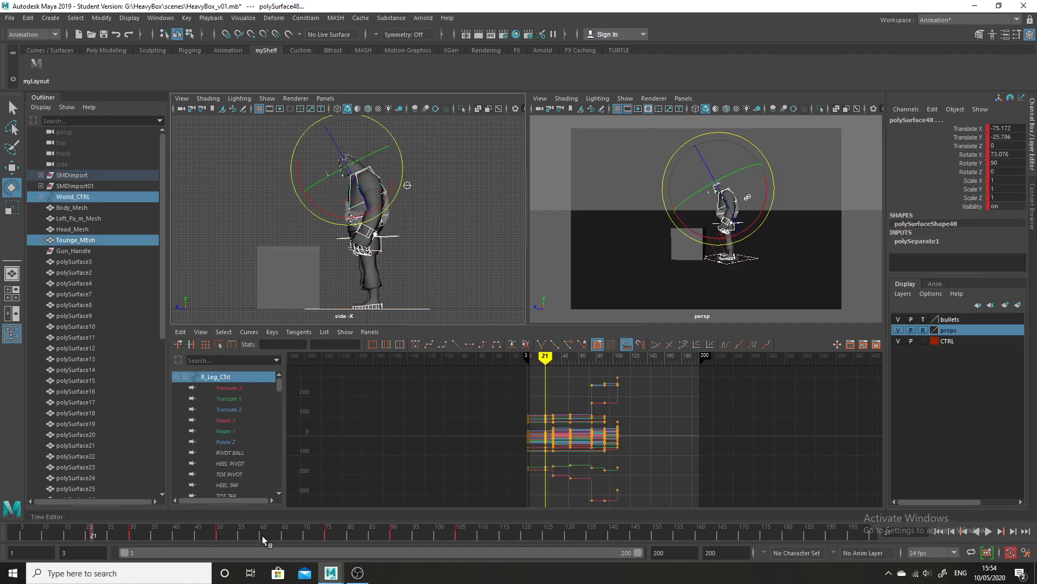
pyautogui.moveTo(536, 469); pyautogui.dragTo(560, 508)
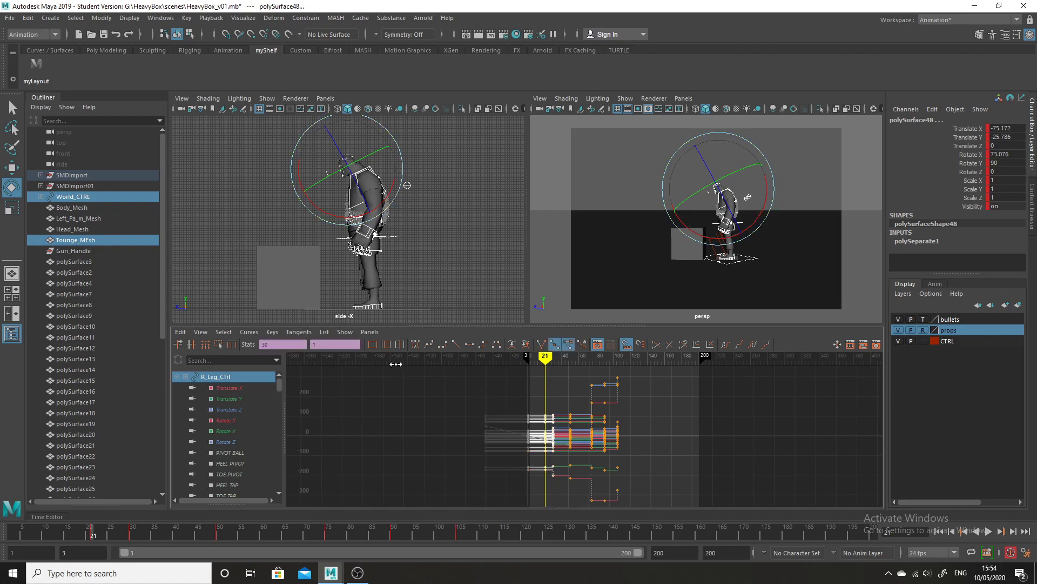
pyautogui.click(413, 343)
pyautogui.moveTo(150, 537); pyautogui.dragTo(13, 536)
pyautogui.click(988, 531)
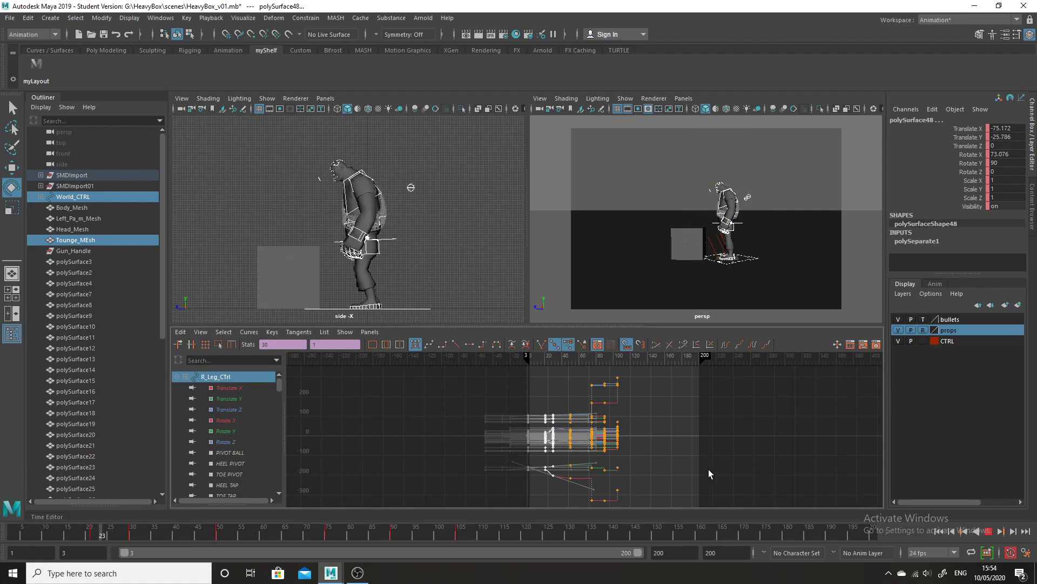
pyautogui.click(561, 425)
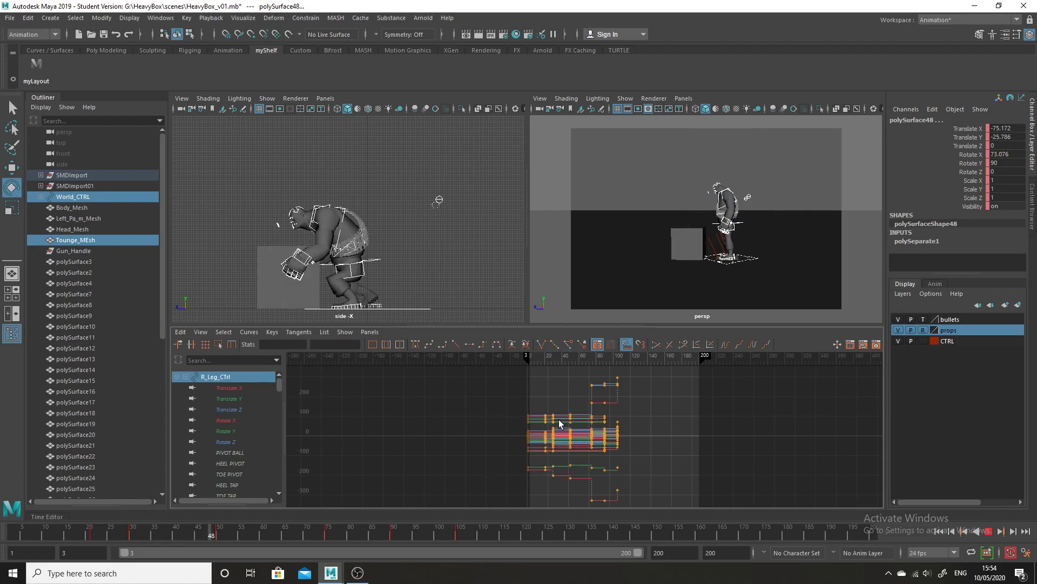
# Step: Review the stepped animation by playing it, returning to frame 3 with all rig controls selected
pyautogui.click(989, 532)
pyautogui.moveTo(353, 534); pyautogui.dragTo(8, 523)
pyautogui.hotkey('alt', 'v')
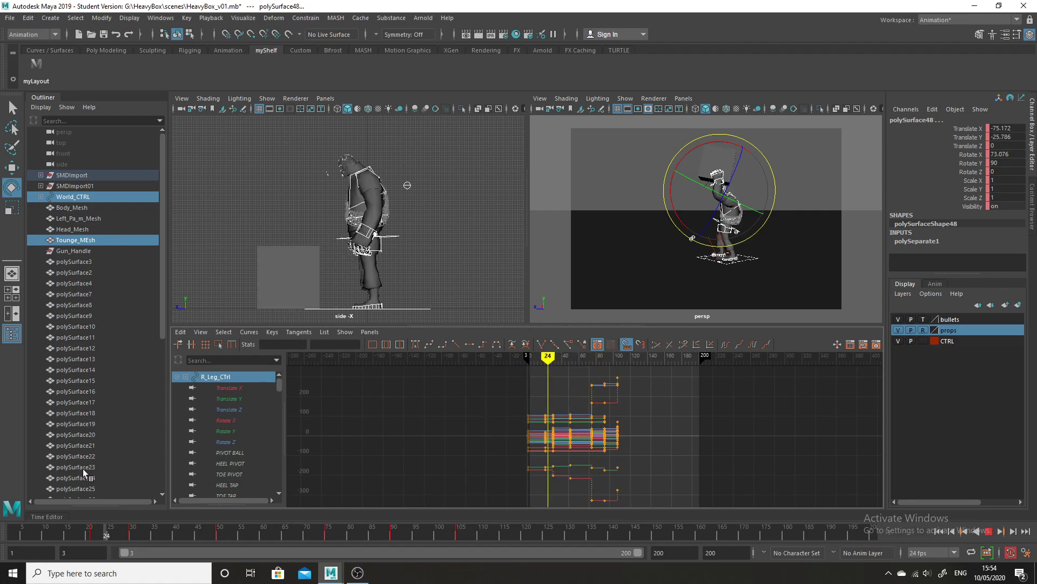
pyautogui.moveTo(587, 528); pyautogui.dragTo(3, 443)
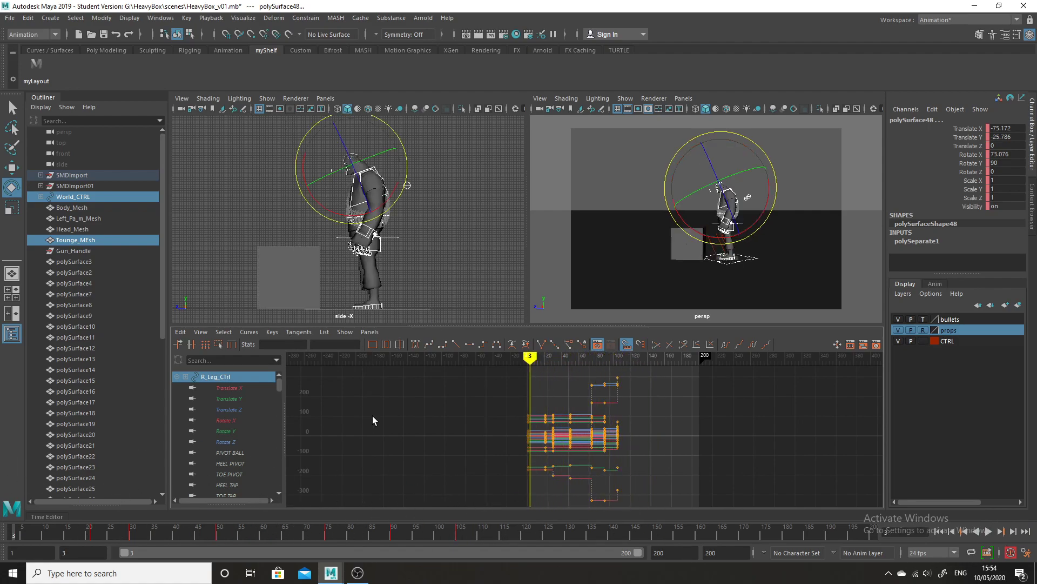
pyautogui.click(445, 276)
pyautogui.moveTo(478, 169); pyautogui.dragTo(332, 320)
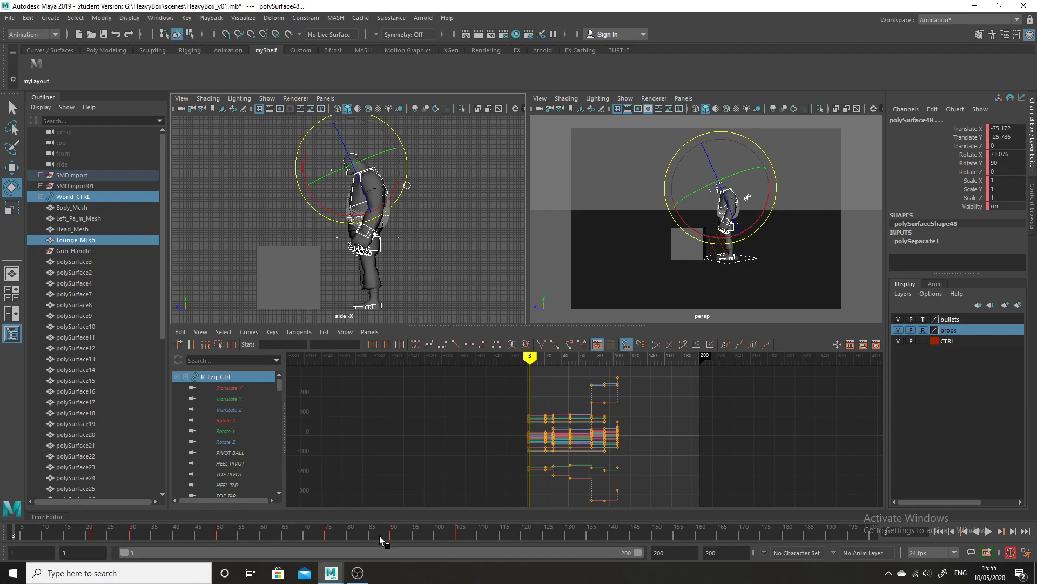
pyautogui.click(454, 296)
pyautogui.hotkey('alt', 'v')
pyautogui.moveTo(118, 493); pyautogui.dragTo(14, 470)
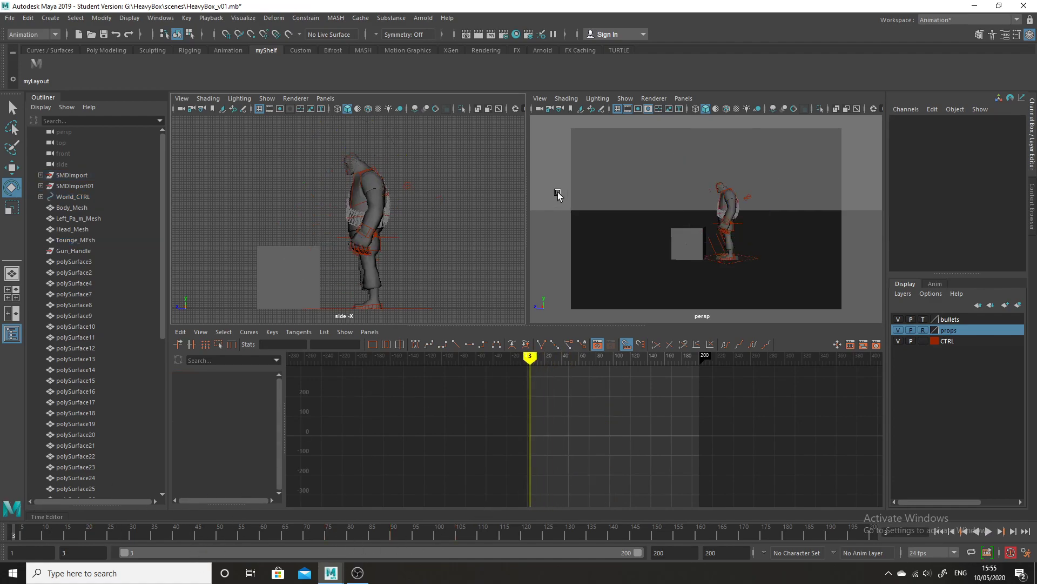
pyautogui.click(391, 236)
pyautogui.moveTo(460, 162); pyautogui.dragTo(264, 337)
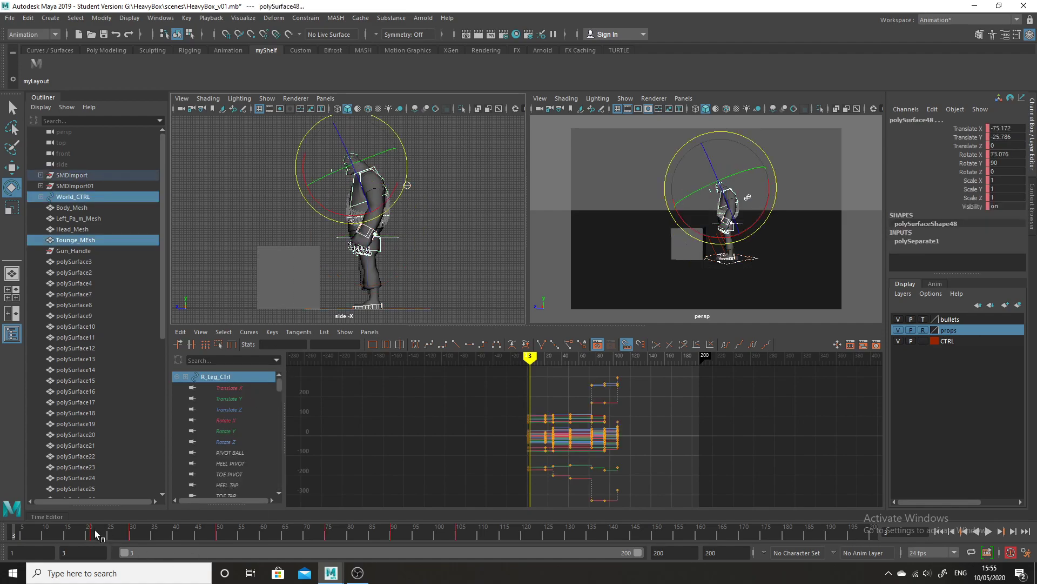
# Step: Examine the pose at frame 21, selecting Root_Ctrl and L_Clvi_Ctrl
pyautogui.click(93, 535)
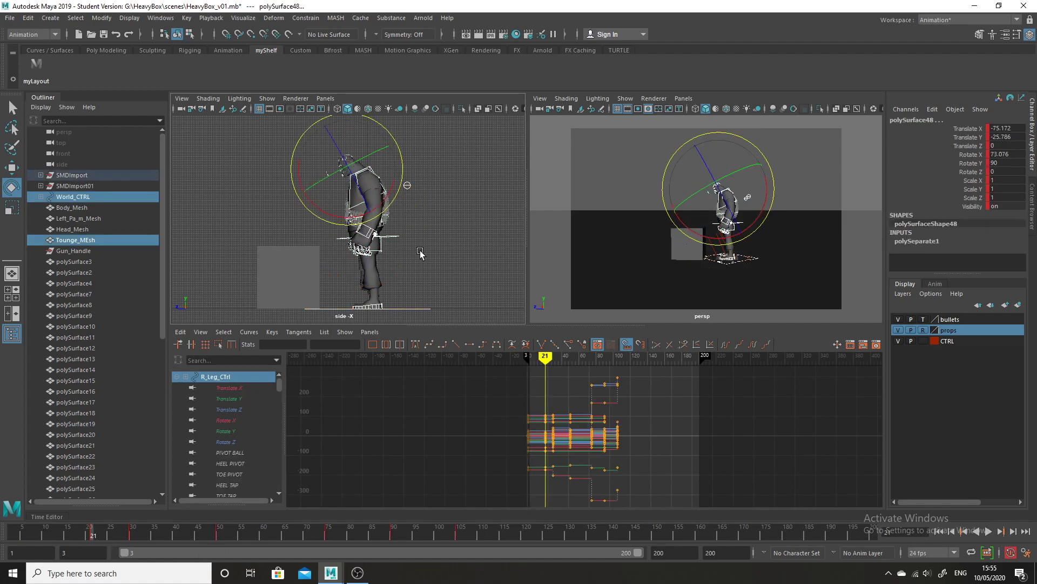
pyautogui.click(421, 253)
pyautogui.click(396, 236)
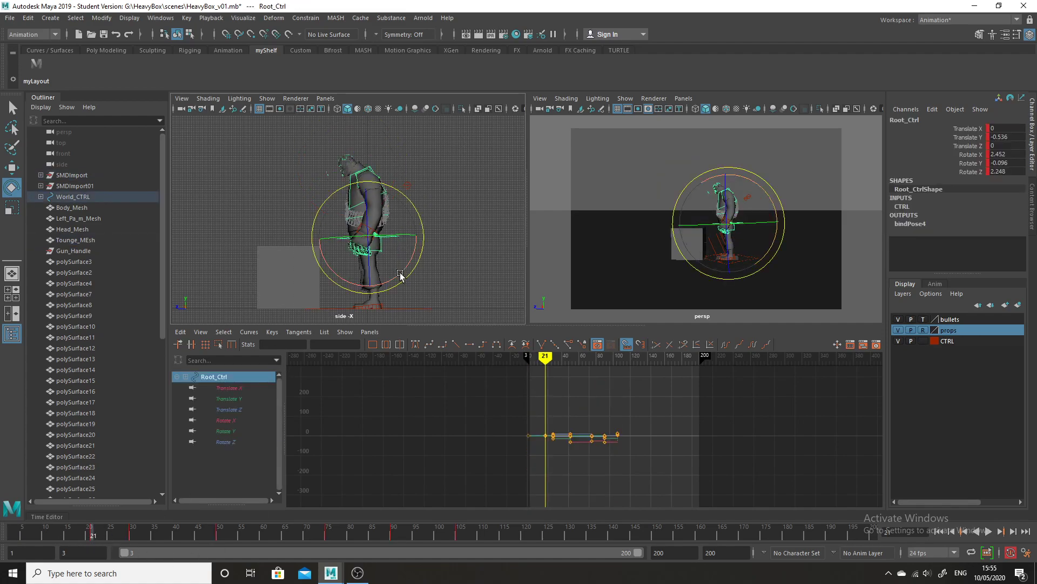
pyautogui.click(447, 185)
pyautogui.click(371, 172)
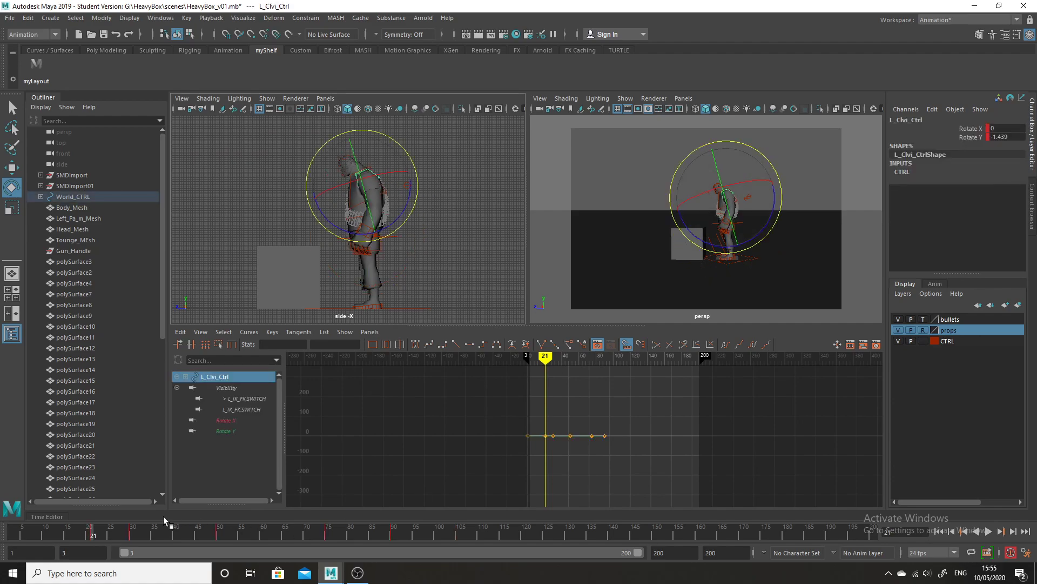
# Step: At frame 38, lower Root_Ctrl to Translate Y about -15.0 and Translate Z about 9.7
pyautogui.click(166, 531)
pyautogui.moveTo(166, 531); pyautogui.dragTo(160, 521)
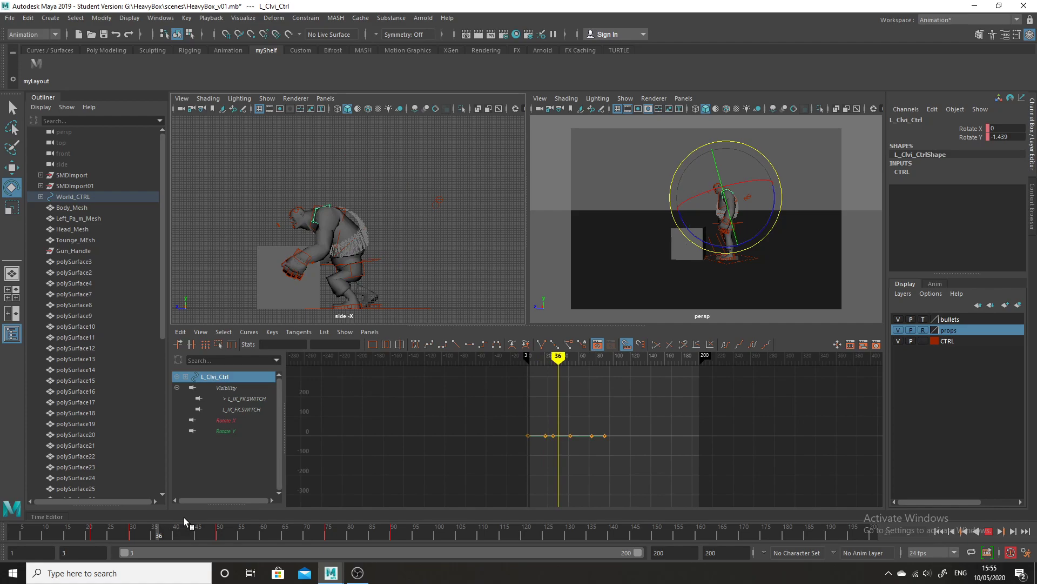
pyautogui.moveTo(165, 532); pyautogui.dragTo(154, 536)
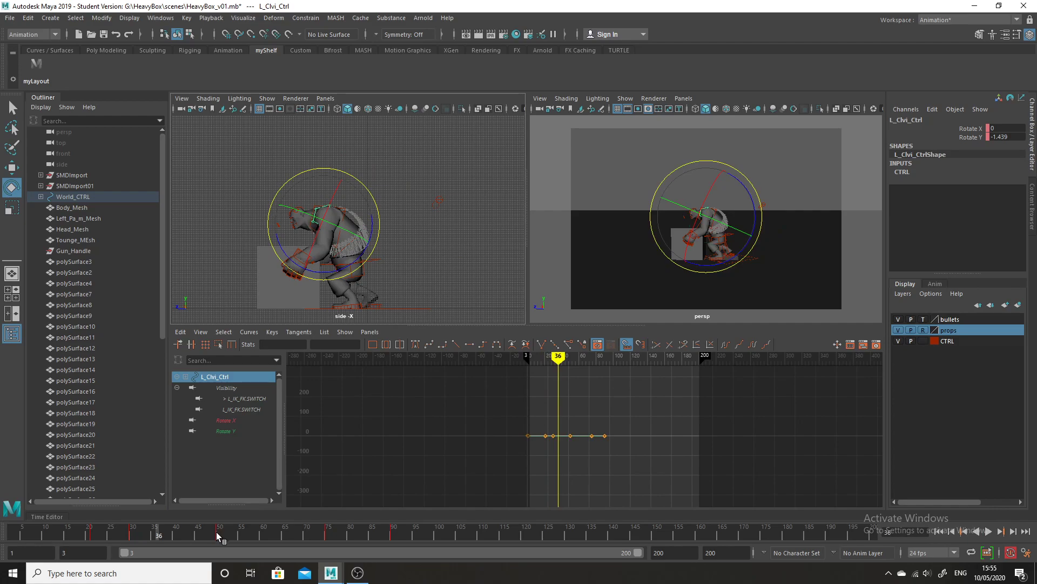
pyautogui.click(219, 536)
pyautogui.moveTo(166, 534)
pyautogui.mouseDown()
pyautogui.moveTo(149, 532)
pyautogui.moveTo(168, 534)
pyautogui.mouseUp()
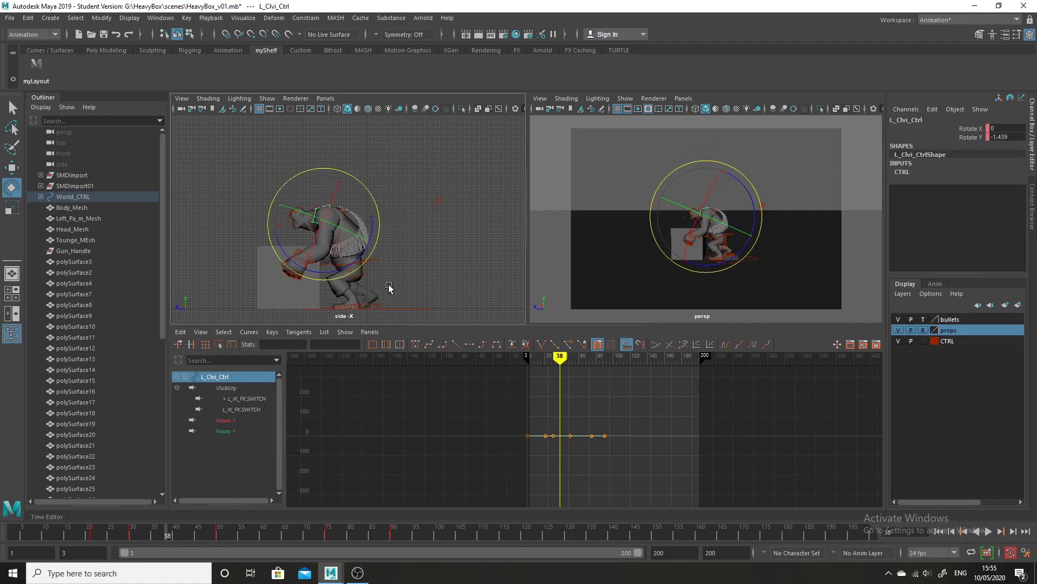
pyautogui.click(387, 268)
pyautogui.click(378, 262)
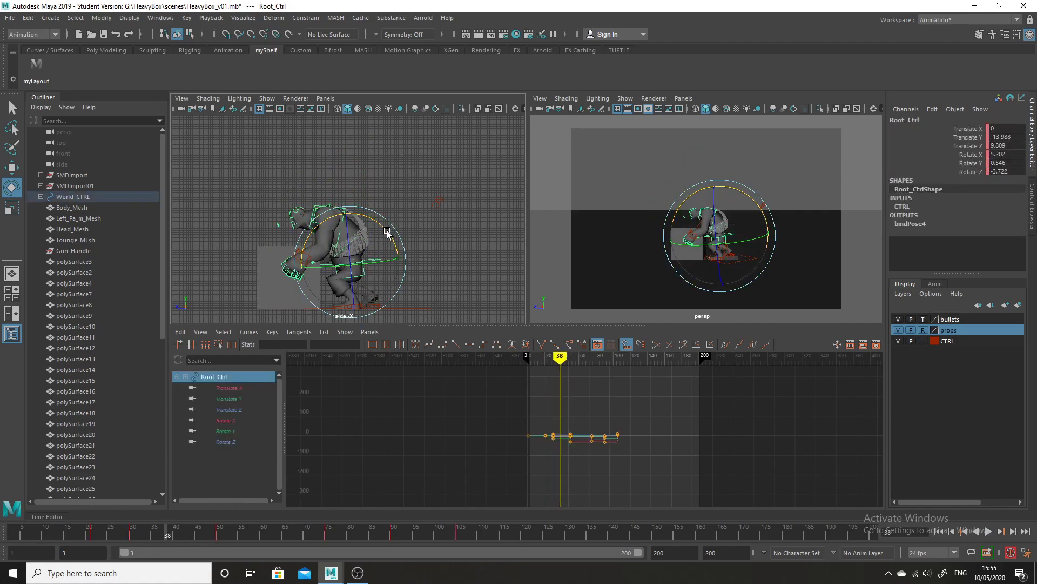
pyautogui.press('w')
pyautogui.moveTo(345, 206); pyautogui.dragTo(346, 213)
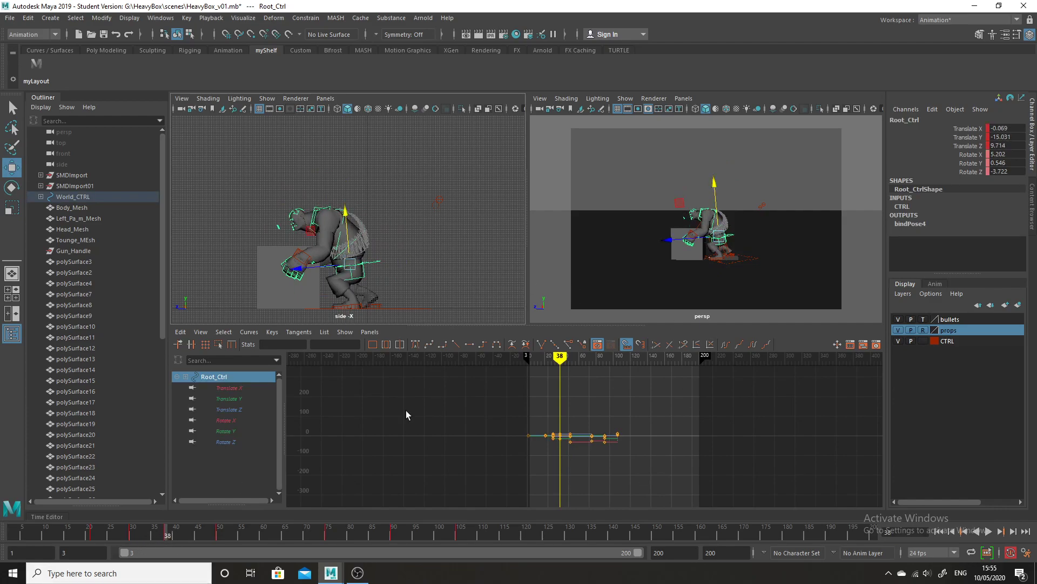
# Step: Apply auto tangents to all rig controls' keys from frame 21 to about frame 50
pyautogui.moveTo(444, 173); pyautogui.dragTo(279, 318)
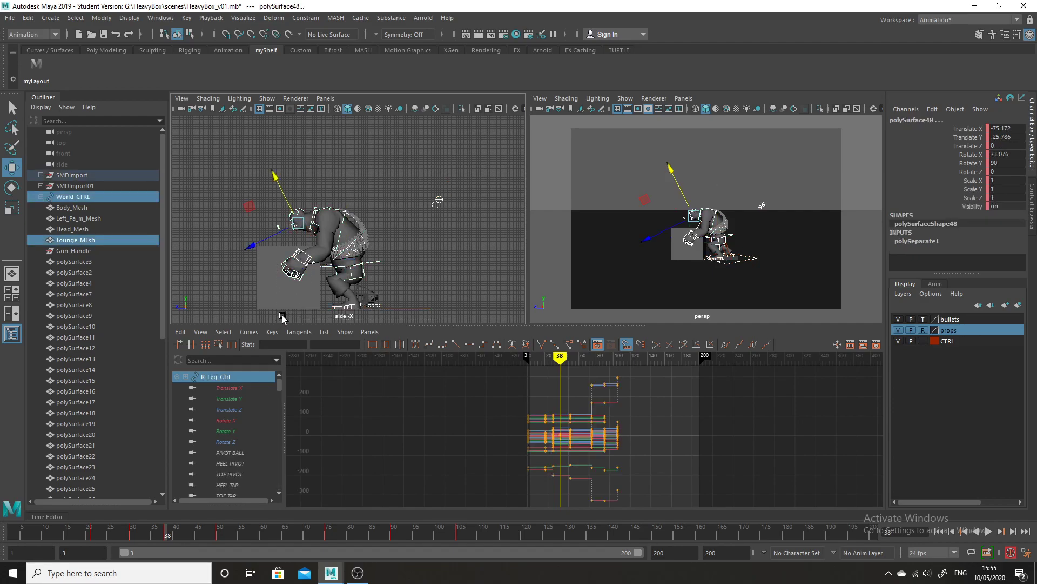
pyautogui.moveTo(545, 519); pyautogui.dragTo(568, 451)
pyautogui.click(638, 498)
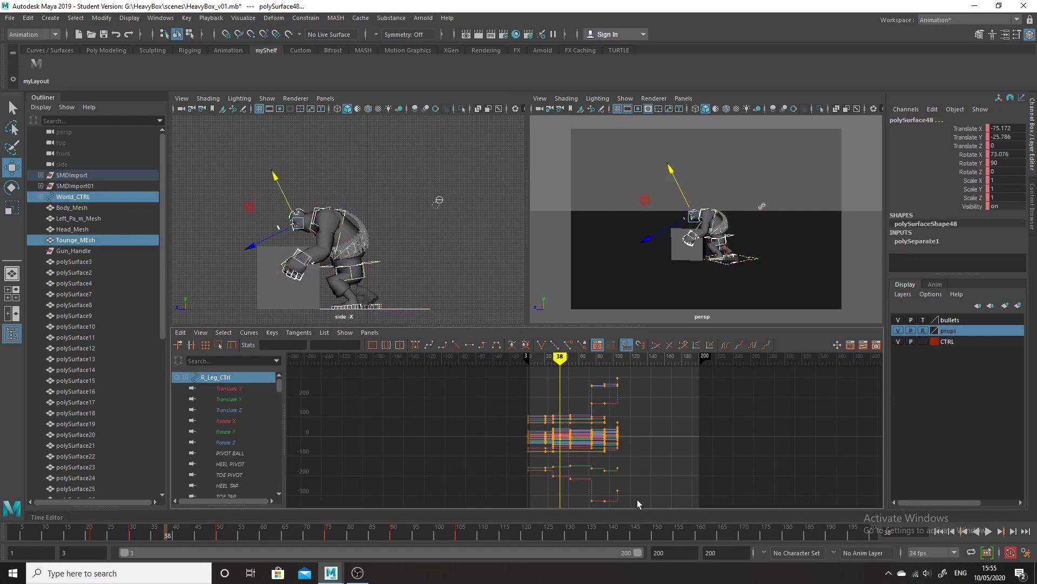
pyautogui.moveTo(654, 462)
pyautogui.keyDown('alt'); pyautogui.mouseDown(button='right')
pyautogui.moveTo(678, 476)
pyautogui.moveTo(665, 469)
pyautogui.mouseUp(button='right'); pyautogui.keyUp('alt')
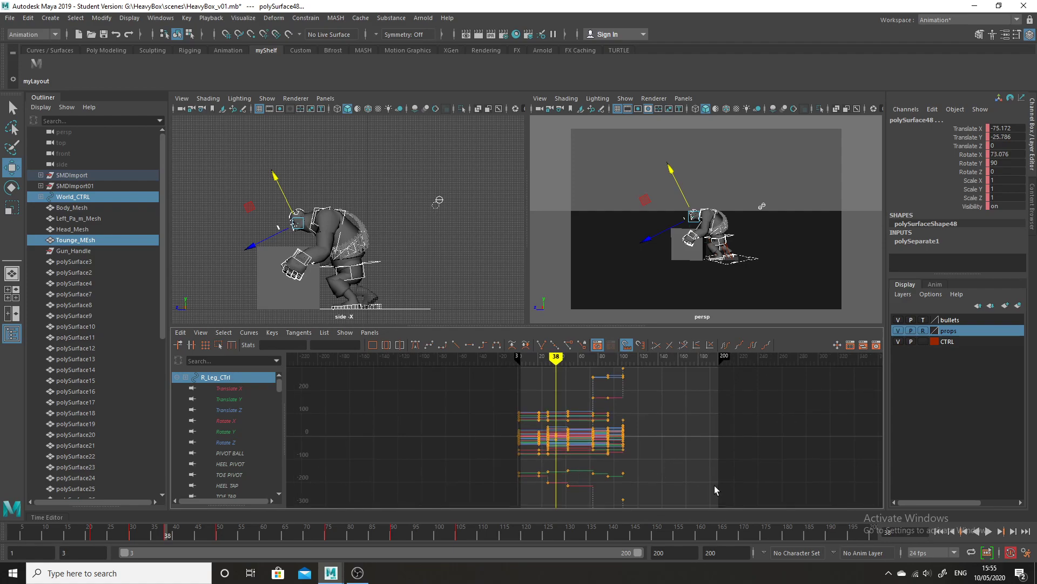
pyautogui.keyDown('alt'); pyautogui.moveTo(716, 490); pyautogui.dragTo(552, 440, button='right'); pyautogui.keyUp('alt')
pyautogui.moveTo(546, 452); pyautogui.dragTo(579, 490)
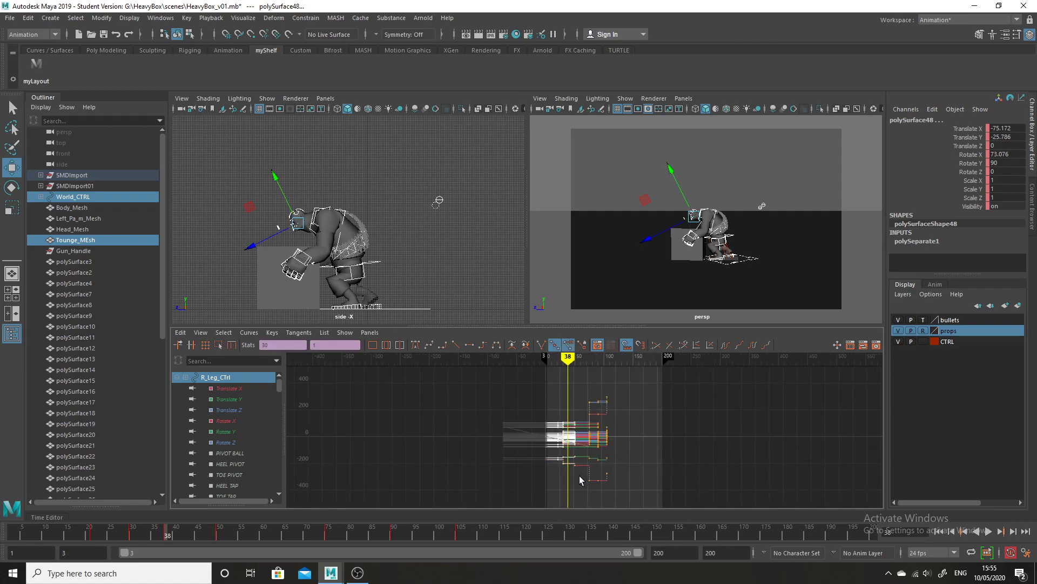
pyautogui.click(416, 347)
# Step: Scrub the smoothed section between frames 3 and 41 and examine its curves up close
pyautogui.moveTo(227, 538)
pyautogui.mouseDown()
pyautogui.moveTo(136, 519)
pyautogui.moveTo(168, 516)
pyautogui.moveTo(115, 501)
pyautogui.moveTo(232, 527)
pyautogui.moveTo(110, 500)
pyautogui.moveTo(131, 494)
pyautogui.mouseUp()
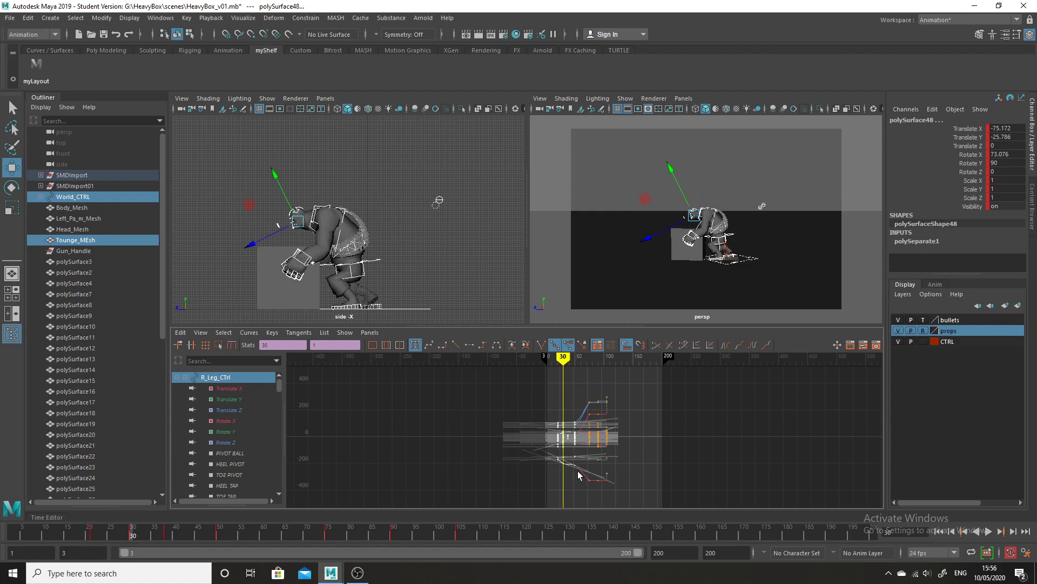
pyautogui.moveTo(180, 535)
pyautogui.mouseDown()
pyautogui.moveTo(96, 516)
pyautogui.moveTo(252, 512)
pyautogui.moveTo(46, 494)
pyautogui.moveTo(87, 472)
pyautogui.moveTo(179, 484)
pyautogui.mouseUp()
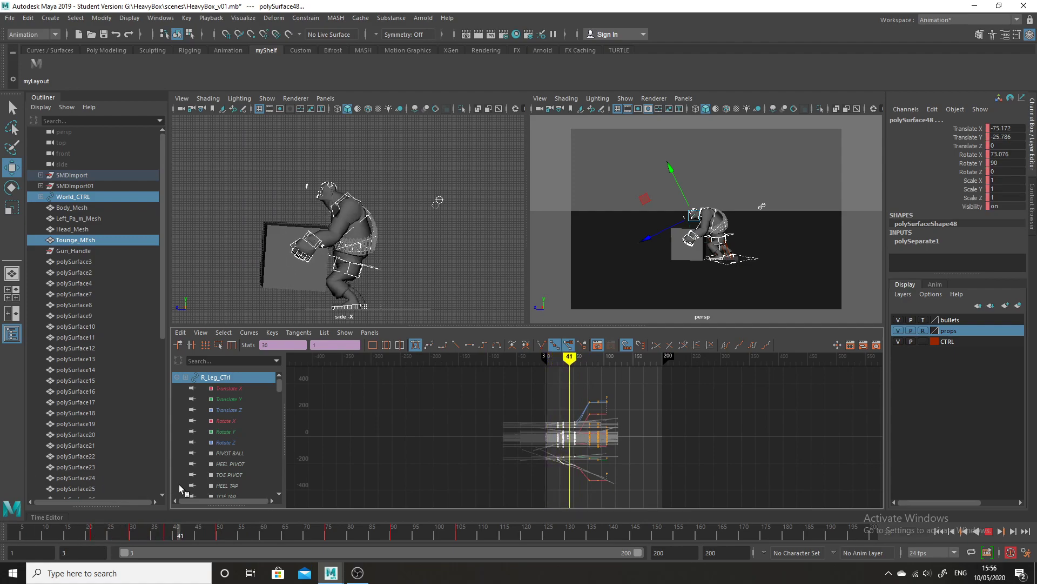
pyautogui.scroll(2, 554, 441)
pyautogui.scroll(1, 554, 441)
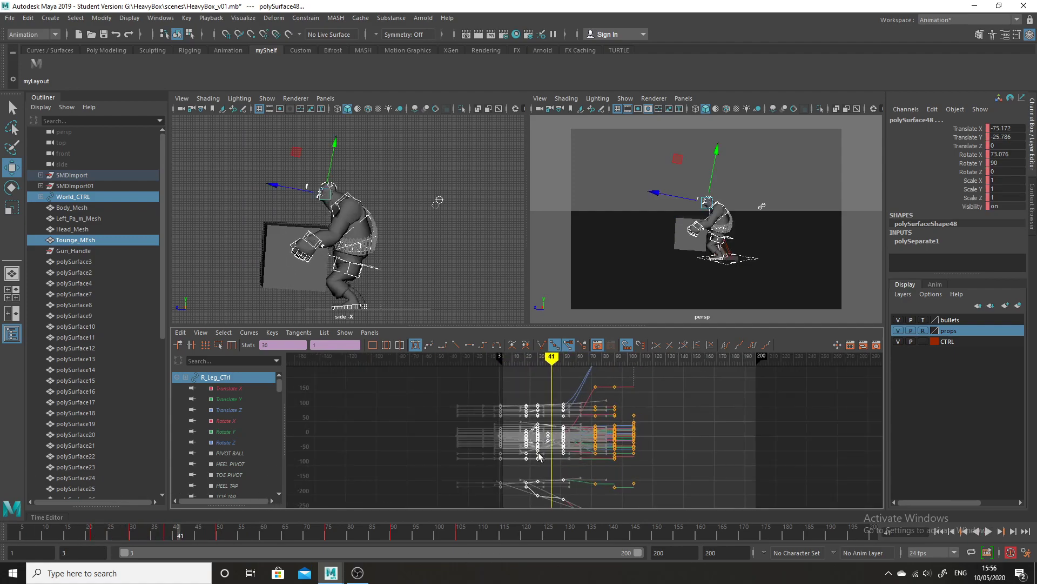
pyautogui.moveTo(186, 534); pyautogui.dragTo(8, 503)
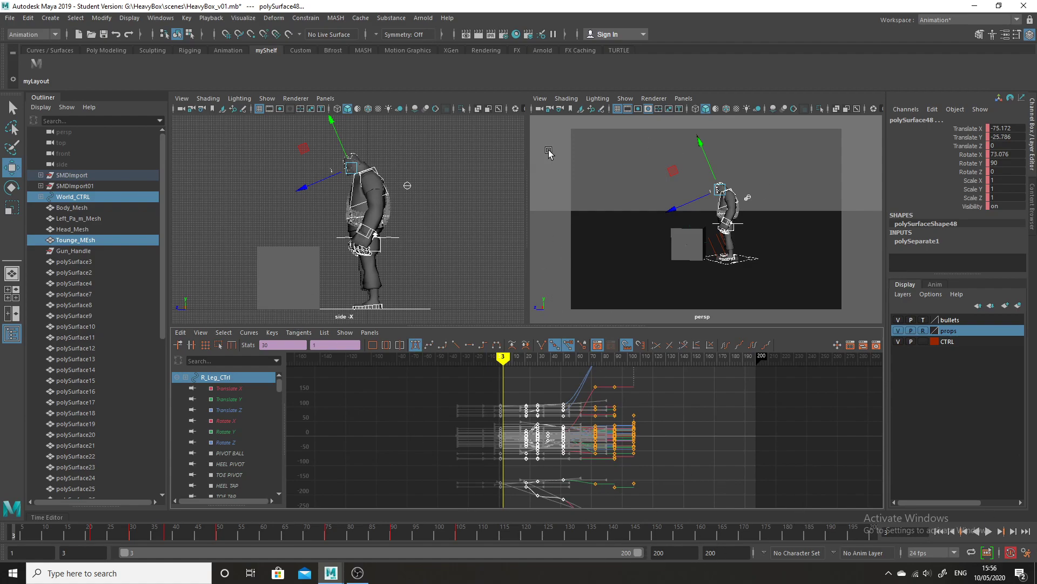
# Step: Open the scene file HeavyBox_v02.mb from the scenes folder
pyautogui.click(11, 18)
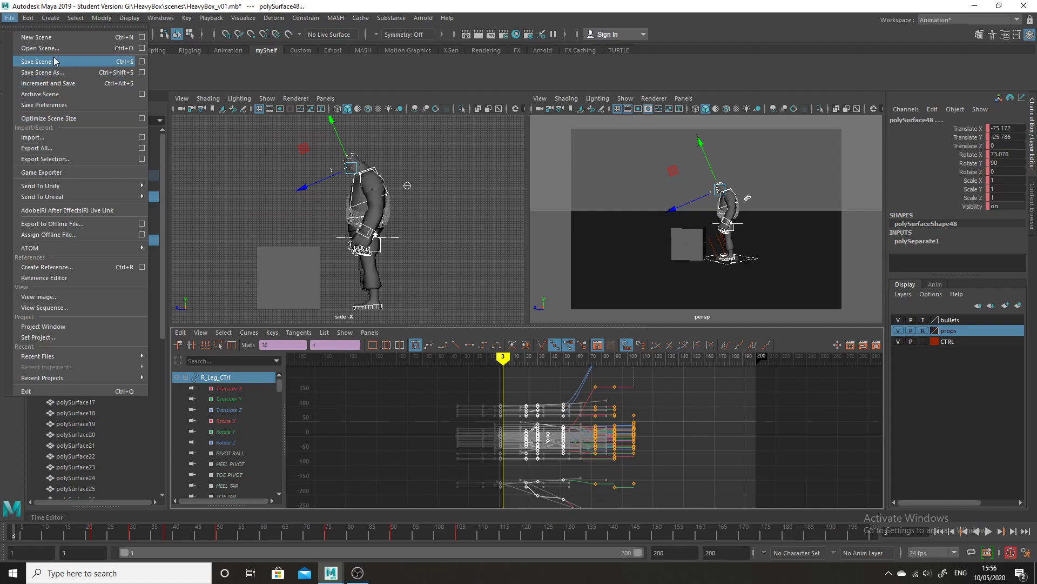
pyautogui.click(53, 53)
pyautogui.click(458, 235)
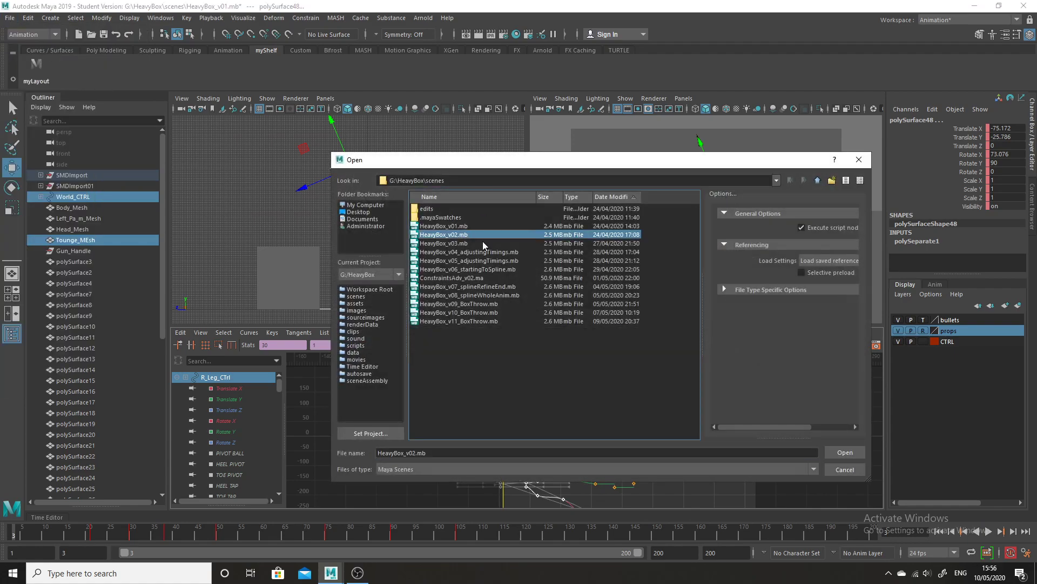
pyautogui.click(844, 451)
pyautogui.click(517, 289)
pyautogui.click(508, 298)
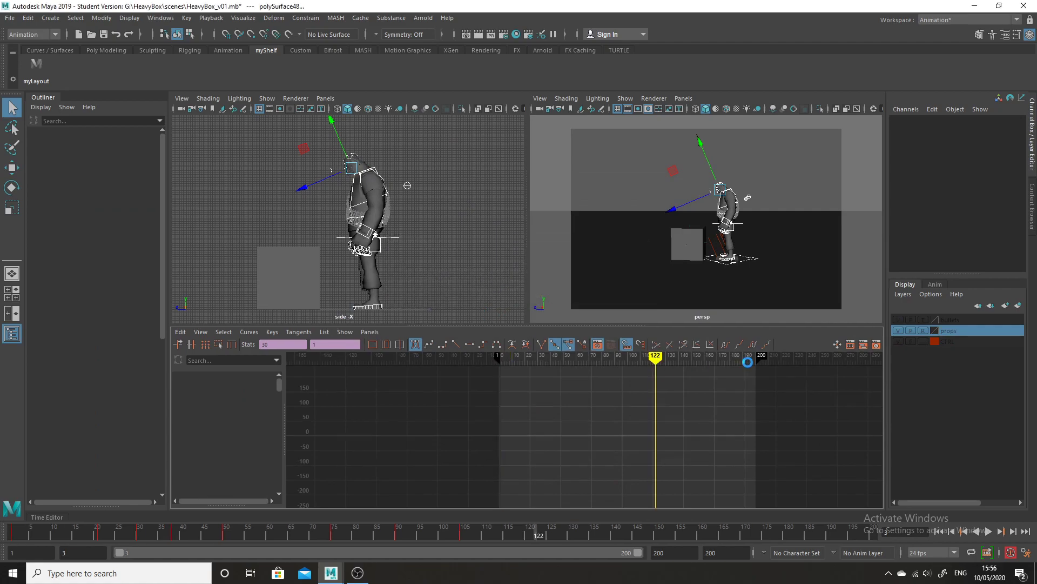
# Step: Go to frame 19, frame the character and box in the side view, and maximize that view
pyautogui.moveTo(233, 535); pyautogui.dragTo(92, 532)
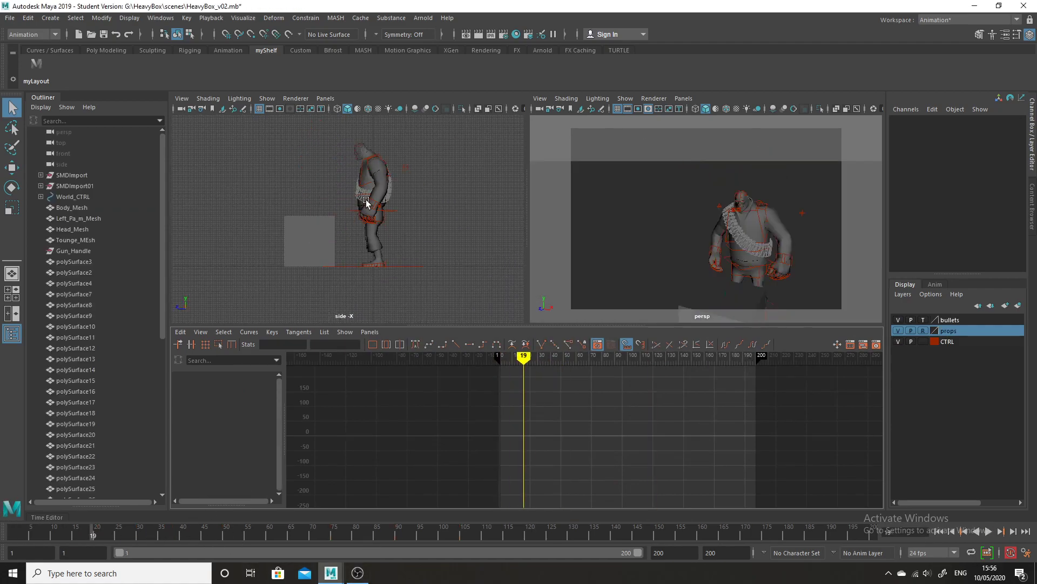
pyautogui.keyDown('alt'); pyautogui.moveTo(365, 201); pyautogui.dragTo(377, 221, button='middle'); pyautogui.keyUp('alt')
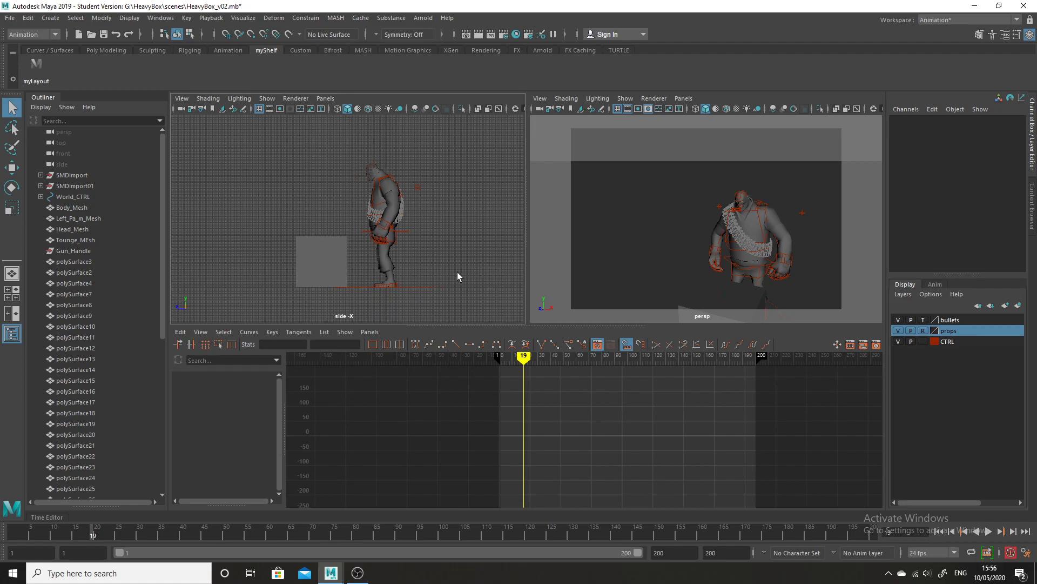
pyautogui.press('space')
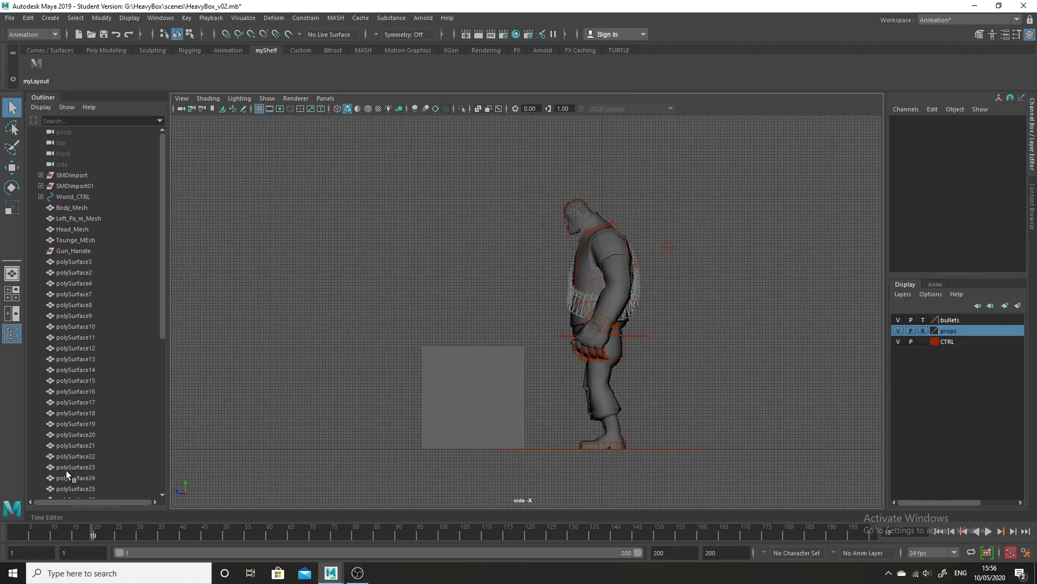
# Step: Select all rig controls and scrub through the box-throw blocking to review its poses and keys
pyautogui.moveTo(677, 194); pyautogui.dragTo(540, 481)
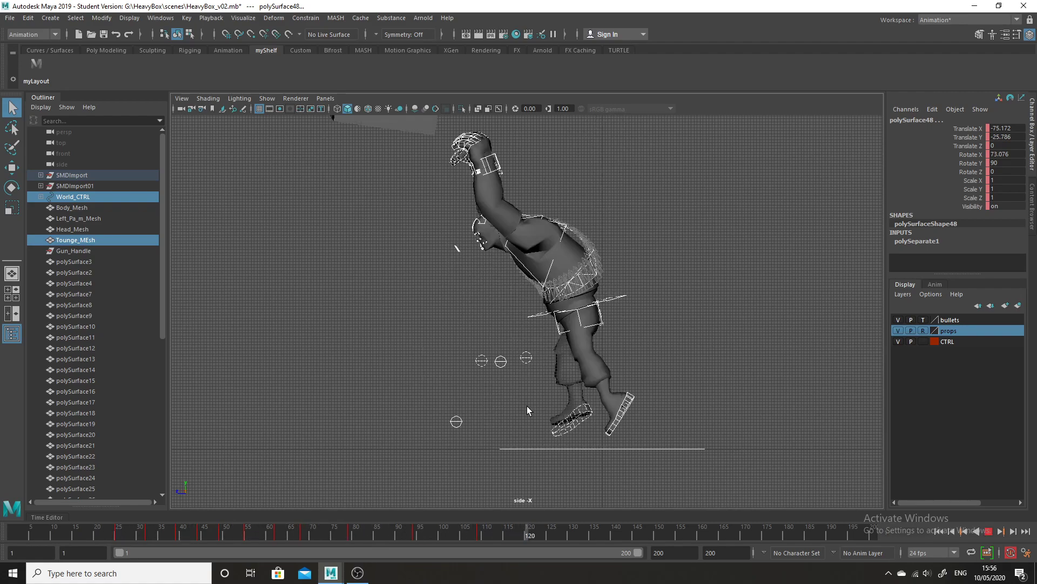
pyautogui.moveTo(614, 533); pyautogui.dragTo(36, 494)
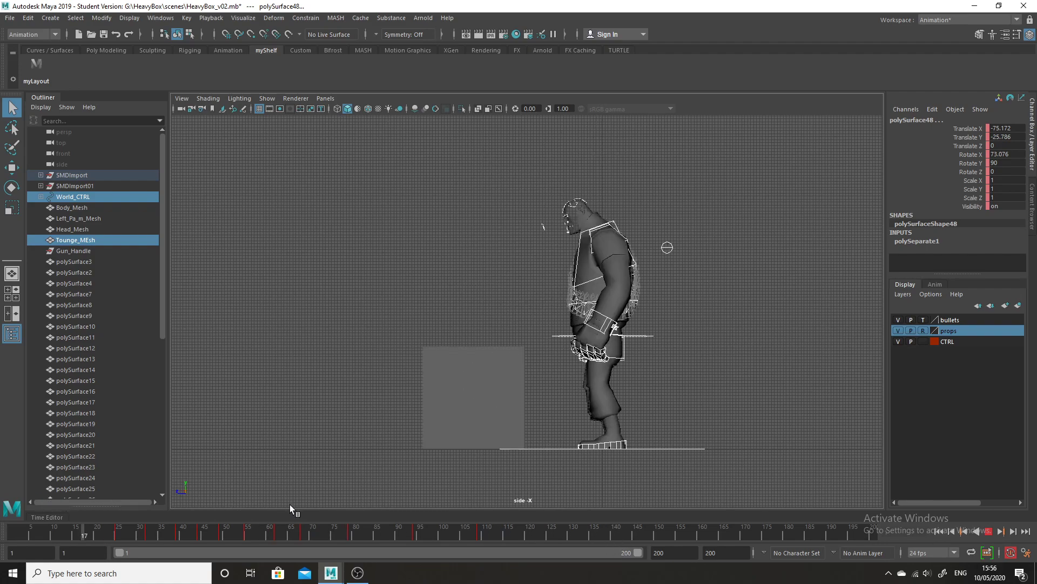
pyautogui.moveTo(232, 536); pyautogui.dragTo(491, 546)
pyautogui.moveTo(585, 546); pyautogui.dragTo(523, 524)
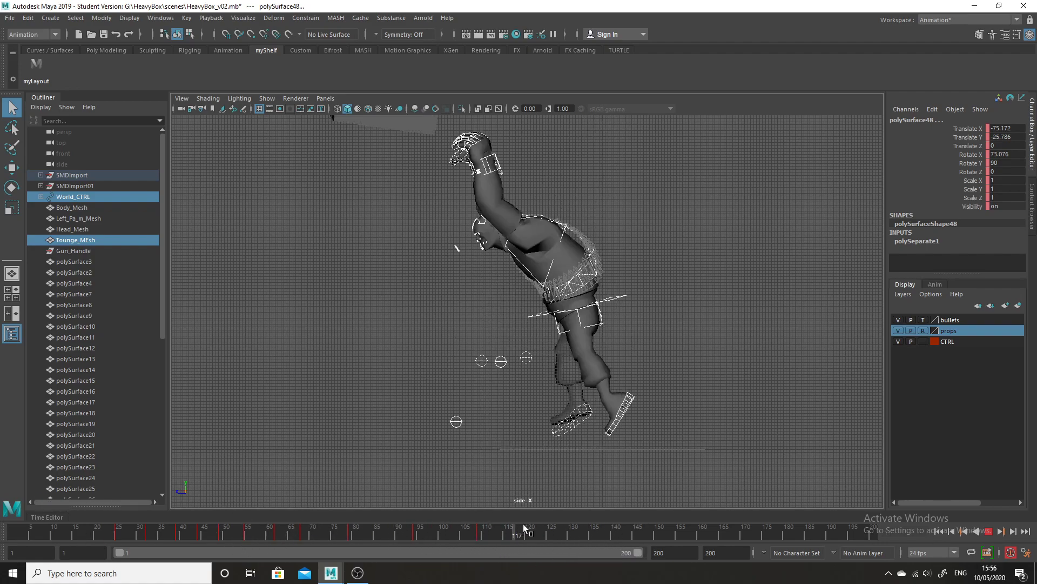
pyautogui.click(987, 531)
# Step: Open the scene file HeavyBox_v03.mb from the scenes folder, discarding changes to the current scene
pyautogui.click(10, 18)
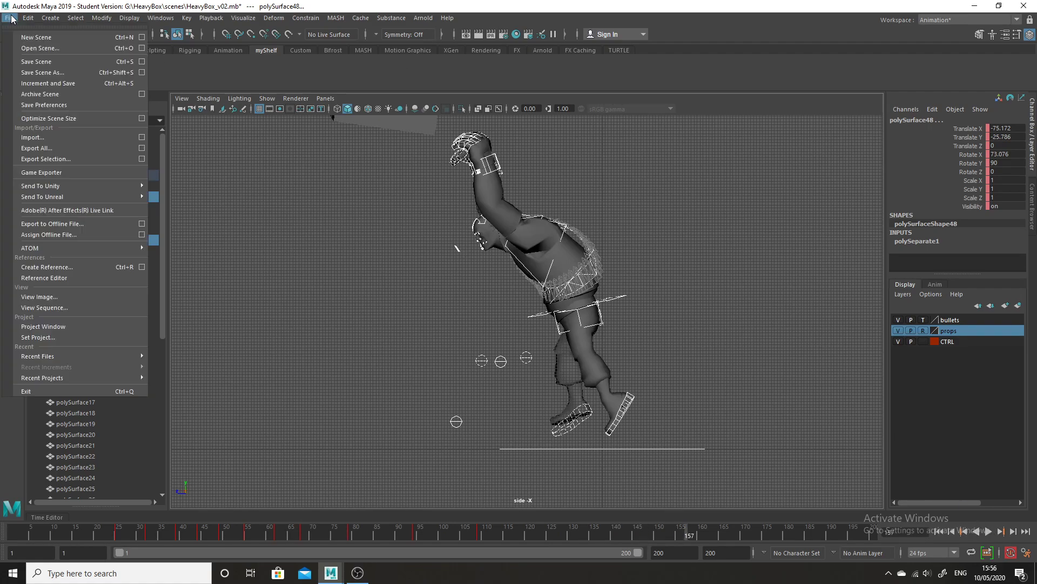
pyautogui.click(27, 44)
pyautogui.click(449, 243)
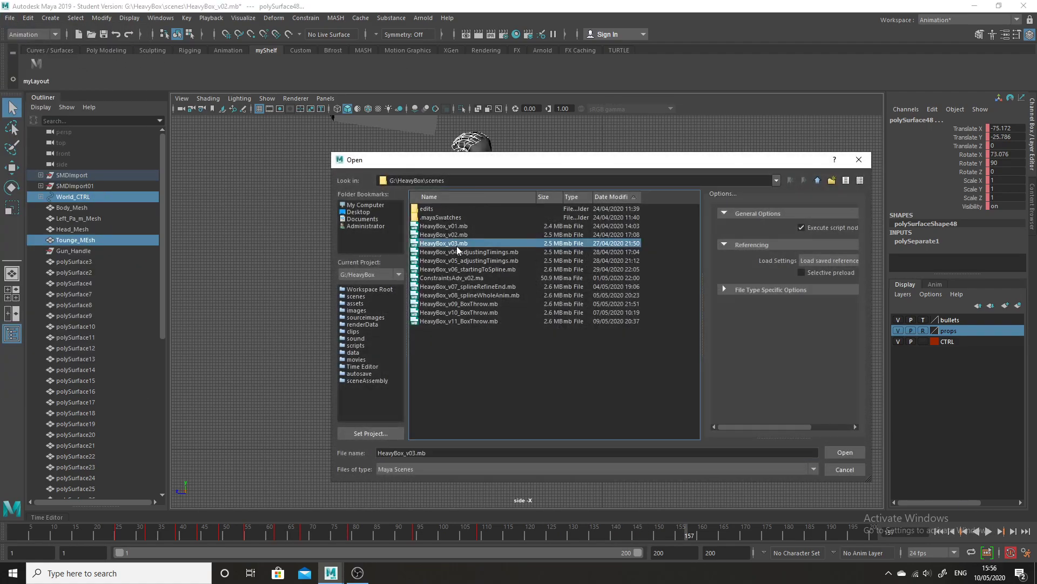
pyautogui.click(845, 452)
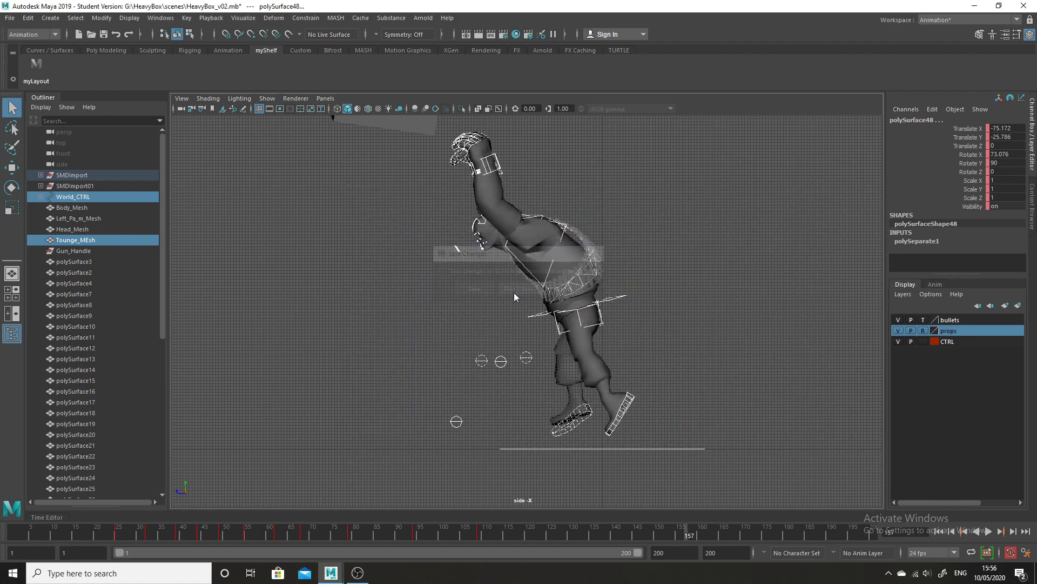
pyautogui.click(495, 296)
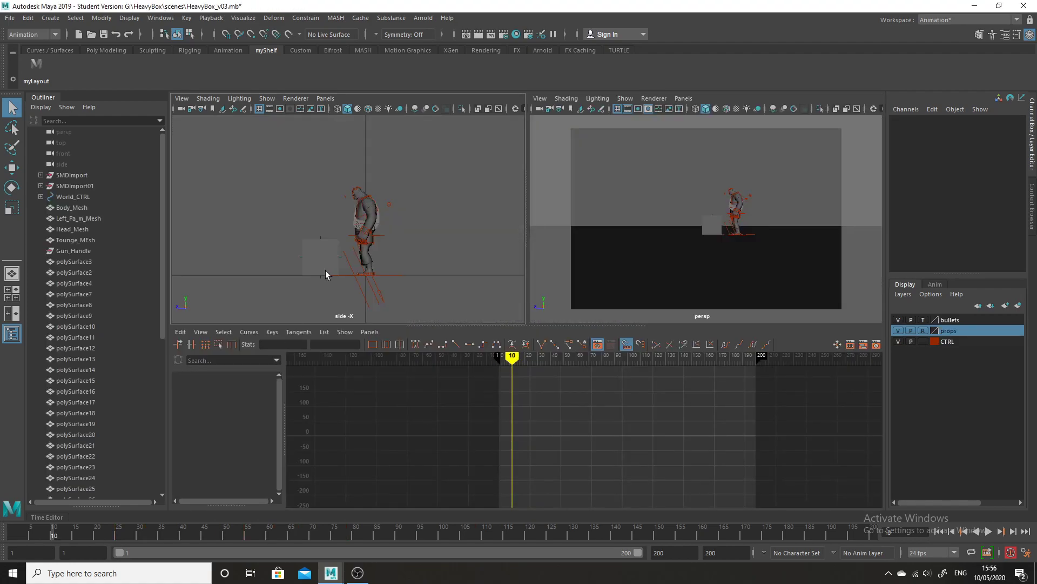
# Step: Play and scrub through the HeavyBox_v03 box throw in a maximized side view to review its poses and timing
pyautogui.moveTo(43, 531); pyautogui.dragTo(11, 506)
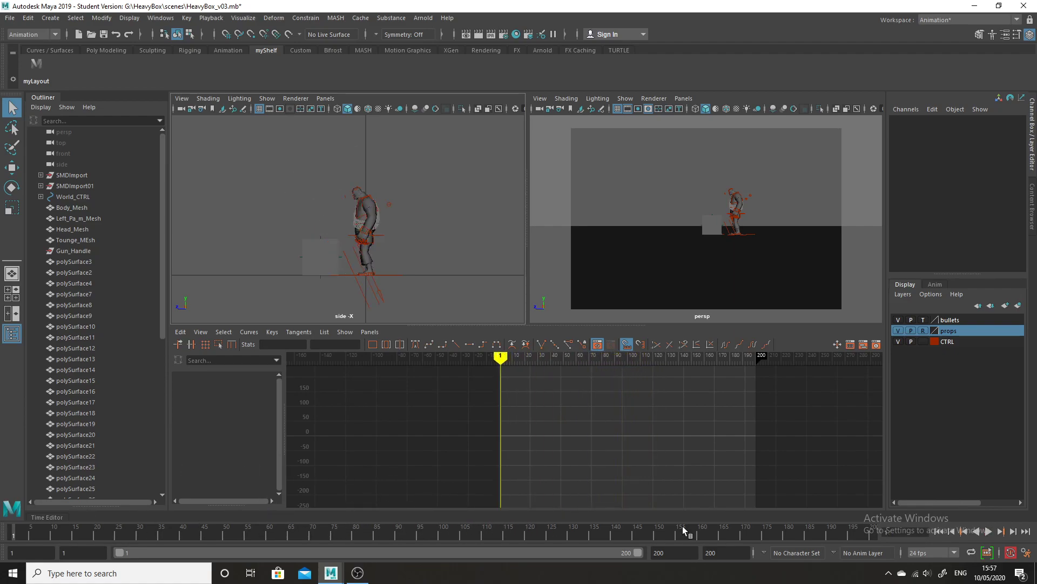
pyautogui.click(989, 532)
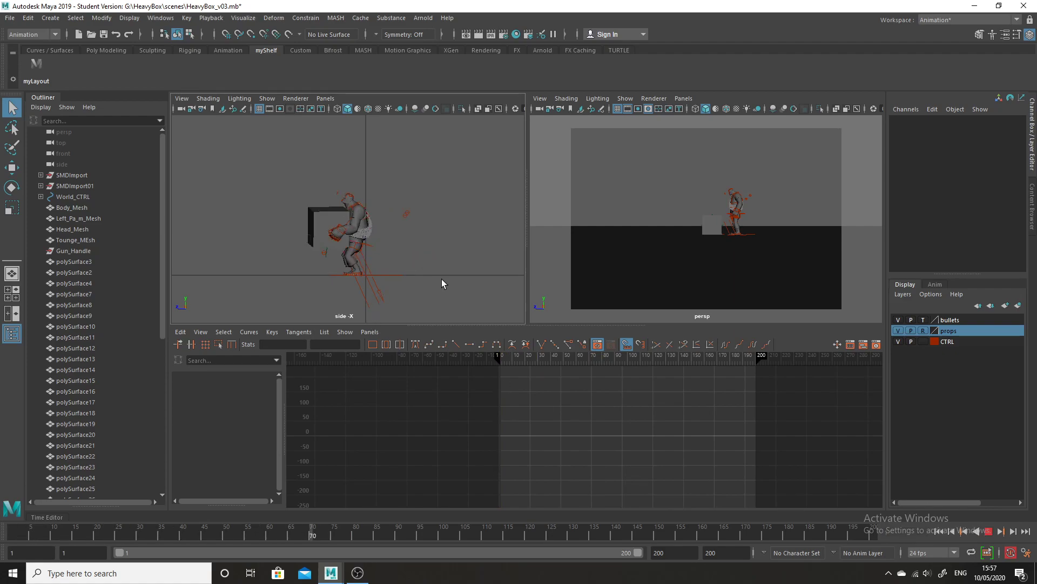
pyautogui.press('space')
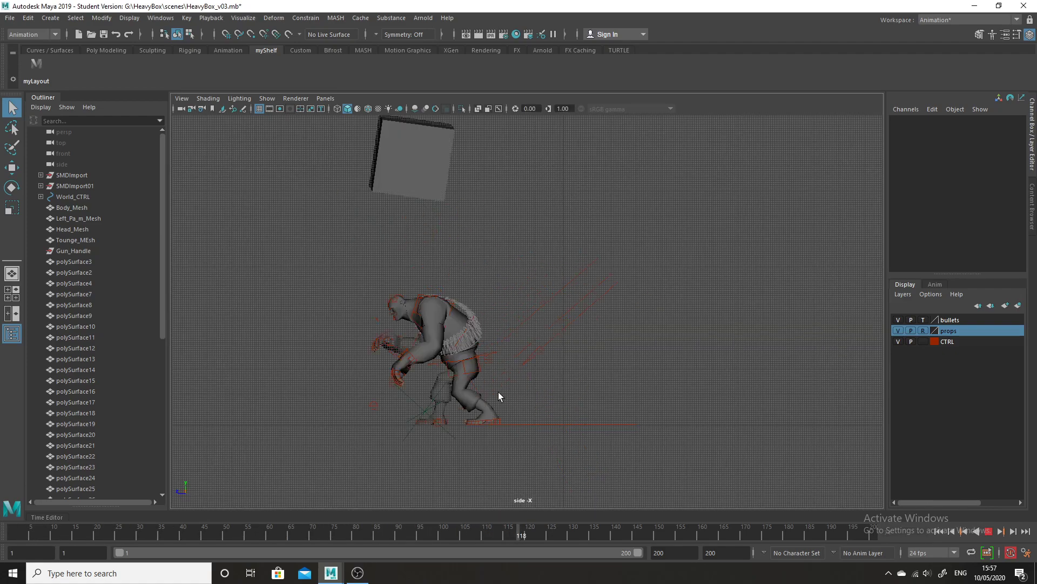
pyautogui.moveTo(411, 534); pyautogui.dragTo(63, 464)
pyautogui.moveTo(343, 532); pyautogui.dragTo(2, 564)
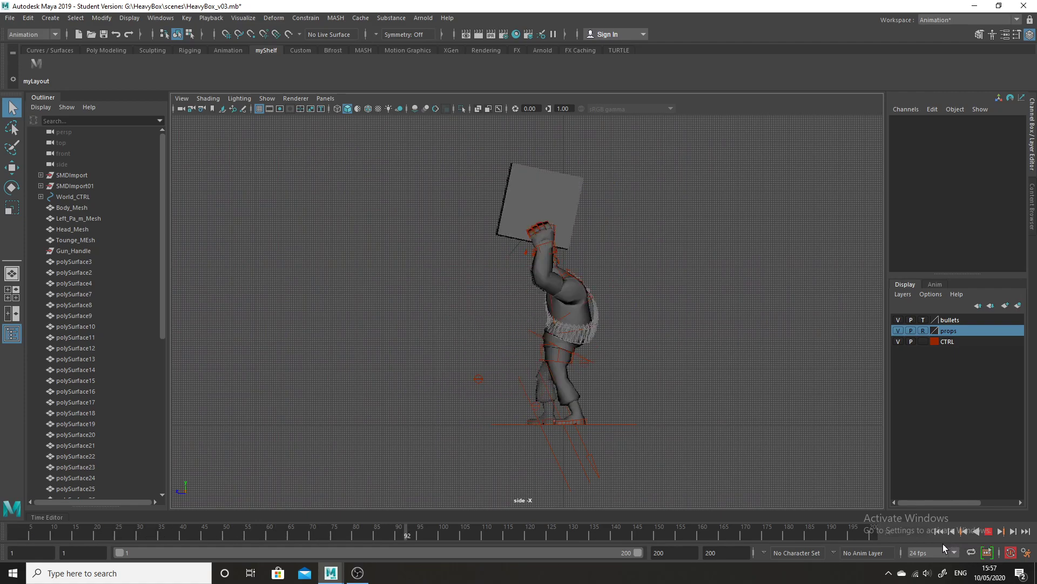
pyautogui.click(988, 532)
pyautogui.moveTo(578, 532); pyautogui.dragTo(11, 454)
pyautogui.click(989, 533)
pyautogui.click(989, 532)
# Step: Open the scene file HeavyBox_v05_adjustingTimings.mb without saving the current scene
pyautogui.click(10, 18)
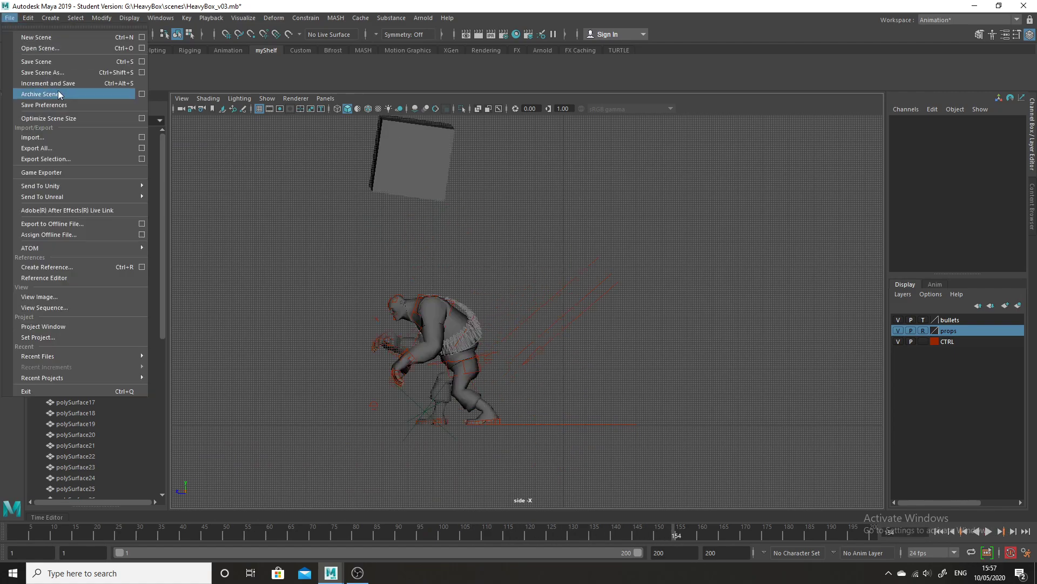
pyautogui.click(44, 47)
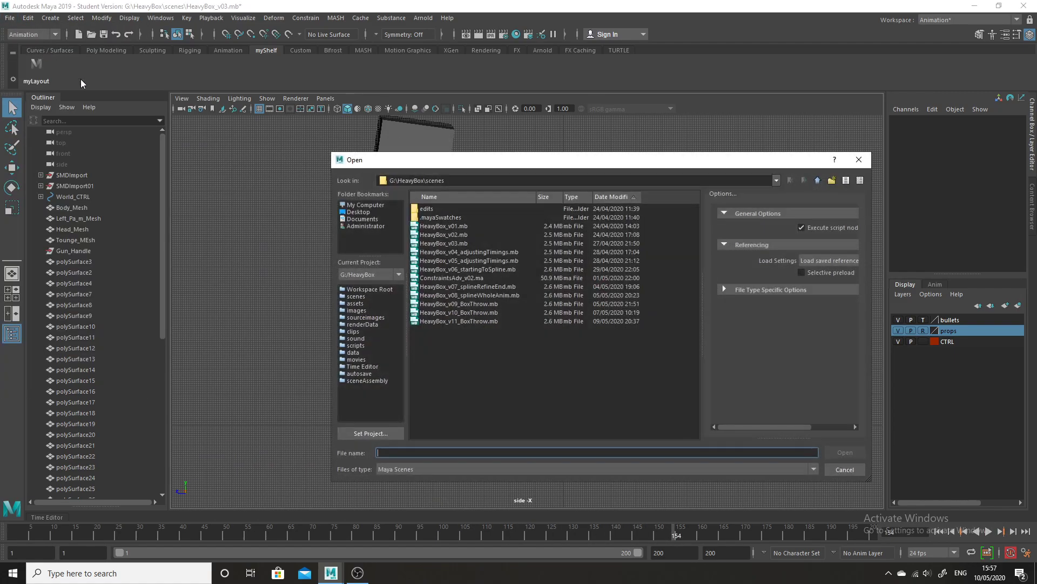
pyautogui.click(488, 260)
pyautogui.click(845, 454)
pyautogui.click(516, 285)
pyautogui.click(495, 295)
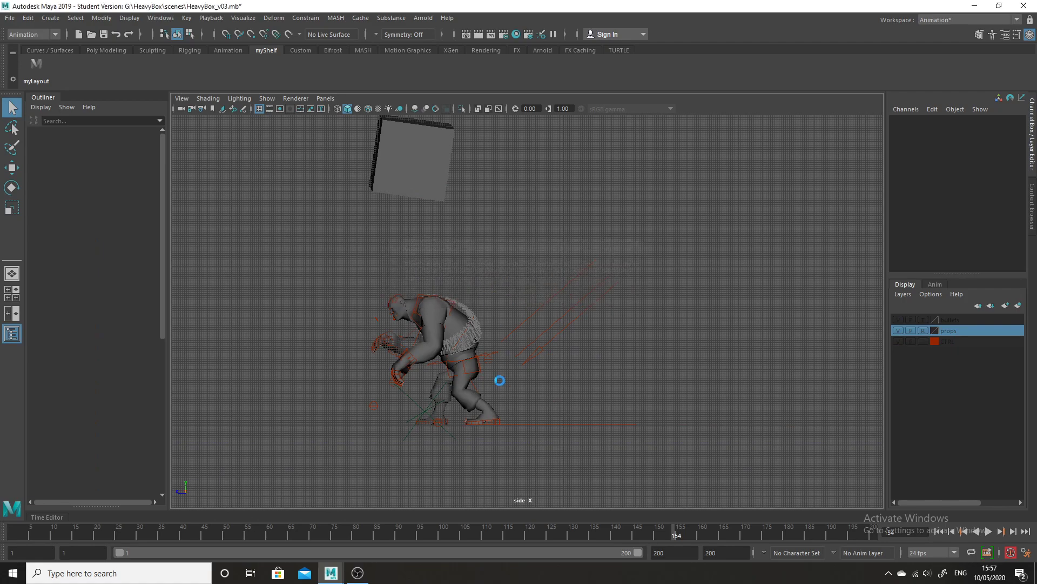
# Step: Play and scrub through the adjusted-timing version to review the box lift and throw
pyautogui.hotkey('alt', 'v')
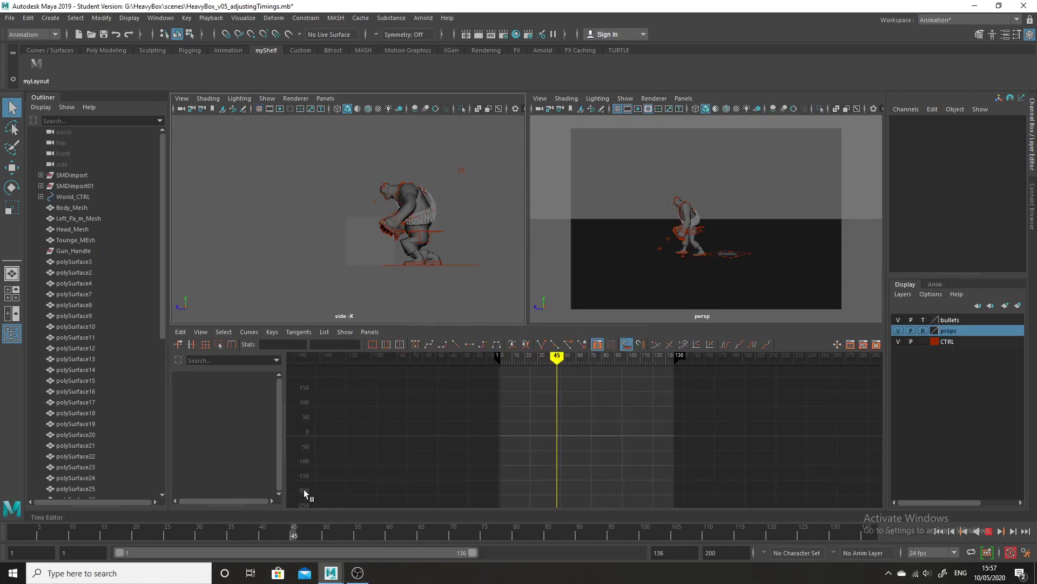
pyautogui.moveTo(627, 529); pyautogui.dragTo(118, 449)
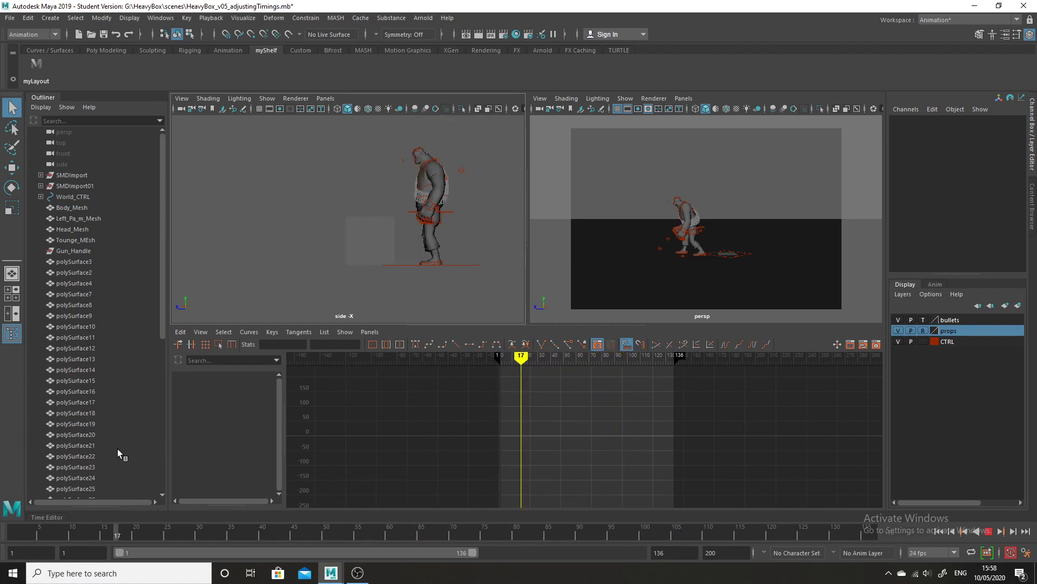
pyautogui.moveTo(221, 532); pyautogui.dragTo(472, 540)
# Step: Select all rig controls and set their keys from frame 79 onward to auto tangents
pyautogui.moveTo(468, 144); pyautogui.dragTo(409, 278)
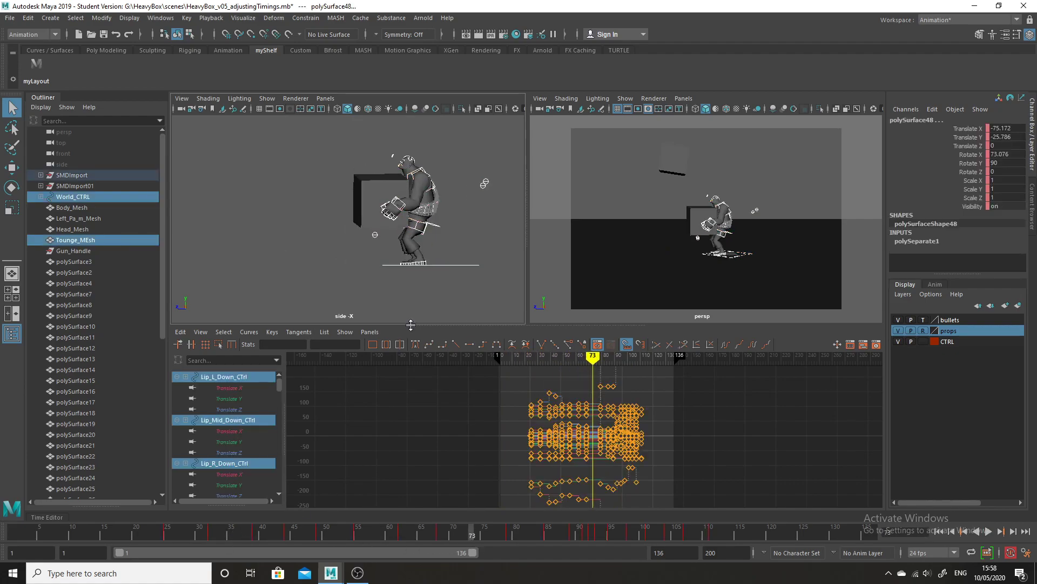
pyautogui.moveTo(473, 533); pyautogui.dragTo(509, 525)
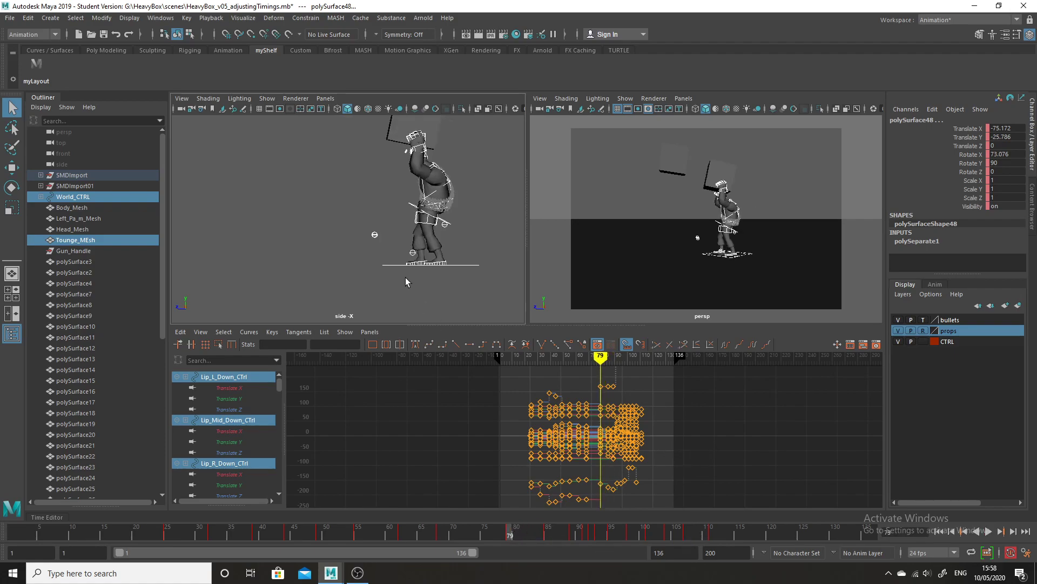
pyautogui.keyDown('alt'); pyautogui.moveTo(419, 268); pyautogui.dragTo(296, 290, button='middle'); pyautogui.keyUp('alt')
pyautogui.keyDown('alt'); pyautogui.moveTo(296, 289); pyautogui.dragTo(351, 275, button='right'); pyautogui.keyUp('alt')
pyautogui.keyDown('alt'); pyautogui.moveTo(348, 273); pyautogui.dragTo(436, 271, button='middle'); pyautogui.keyUp('alt')
pyautogui.keyDown('alt'); pyautogui.keyDown('shift'); pyautogui.moveTo(631, 473); pyautogui.dragTo(659, 475, button='right'); pyautogui.keyUp('shift'); pyautogui.keyUp('alt')
pyautogui.scroll(-6, 658, 458)
pyautogui.keyDown('alt'); pyautogui.keyDown('shift'); pyautogui.moveTo(599, 452); pyautogui.dragTo(676, 460, button='right'); pyautogui.keyUp('shift'); pyautogui.keyUp('alt')
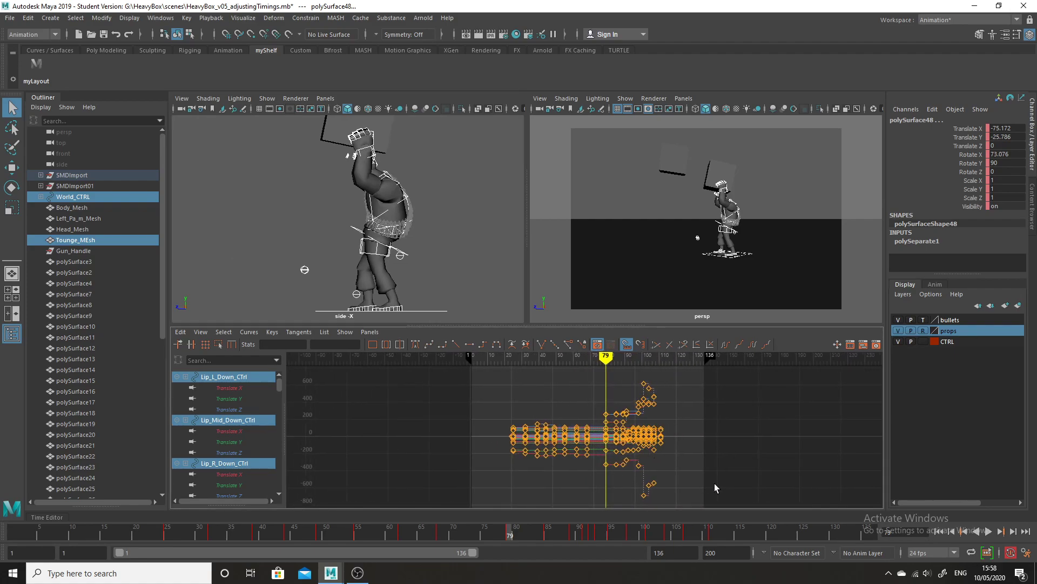
pyautogui.moveTo(650, 474); pyautogui.dragTo(594, 502)
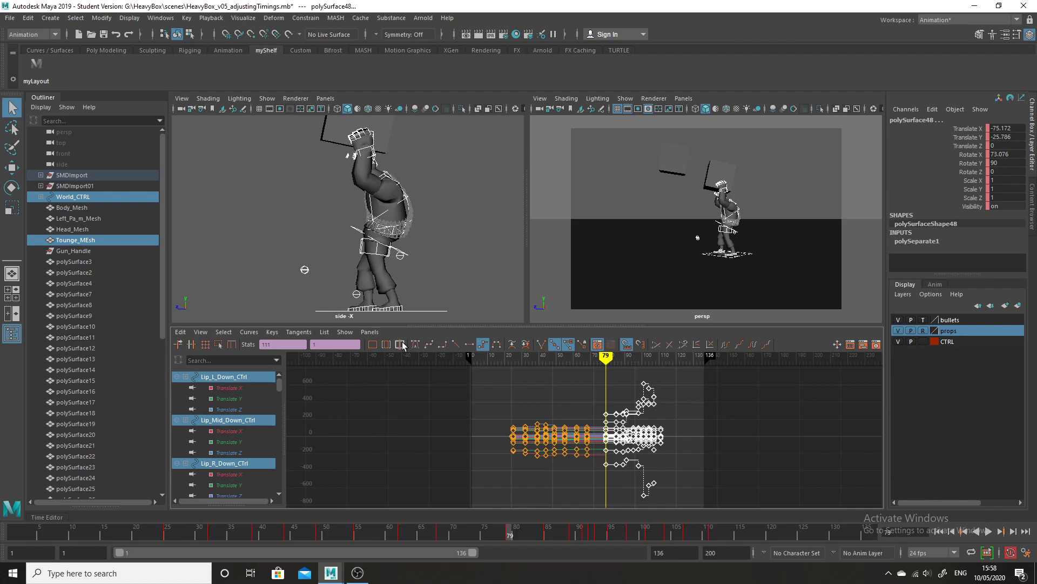
pyautogui.click(416, 346)
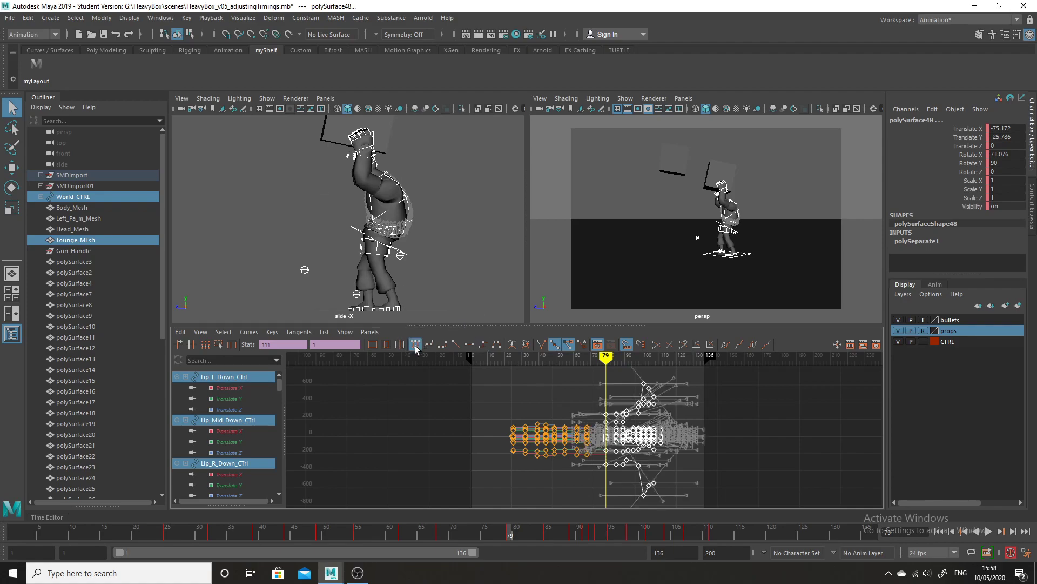
# Step: Play back the partly splined animation and frame Root_Ctrl's Translate Y curve for inspection
pyautogui.click(989, 532)
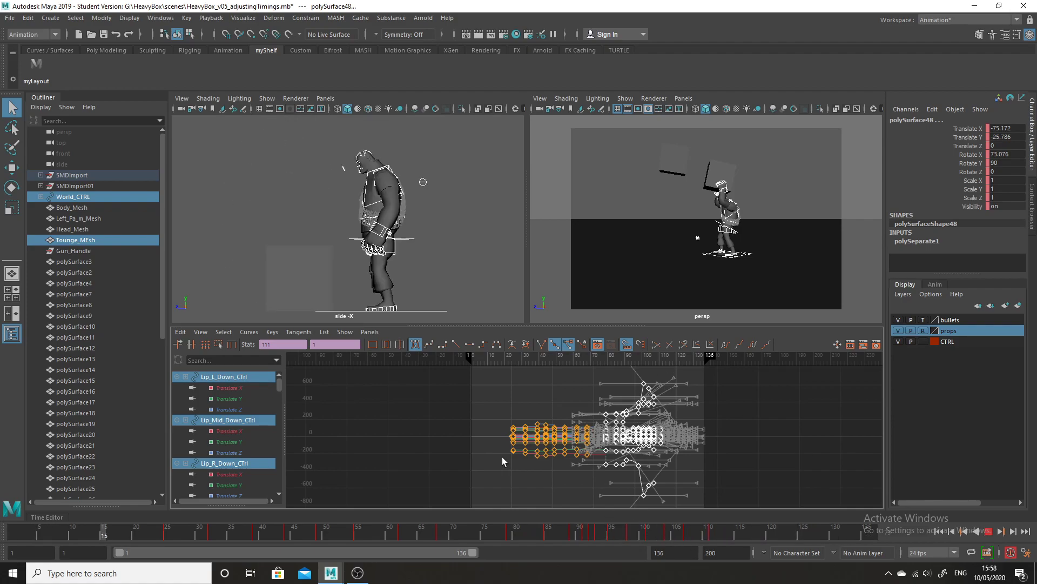
pyautogui.click(990, 532)
pyautogui.click(394, 271)
pyautogui.click(239, 398)
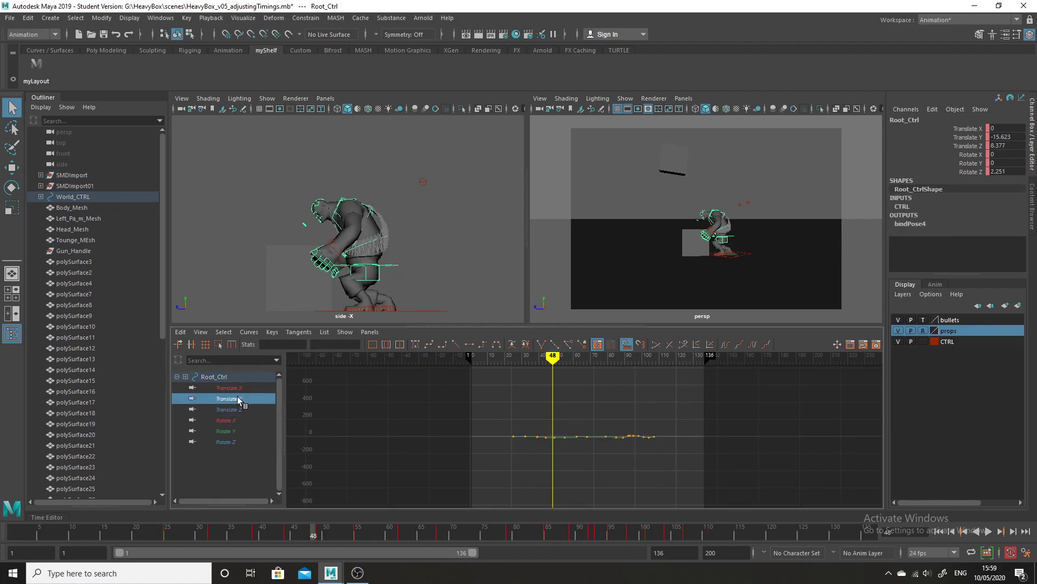
pyautogui.press('f')
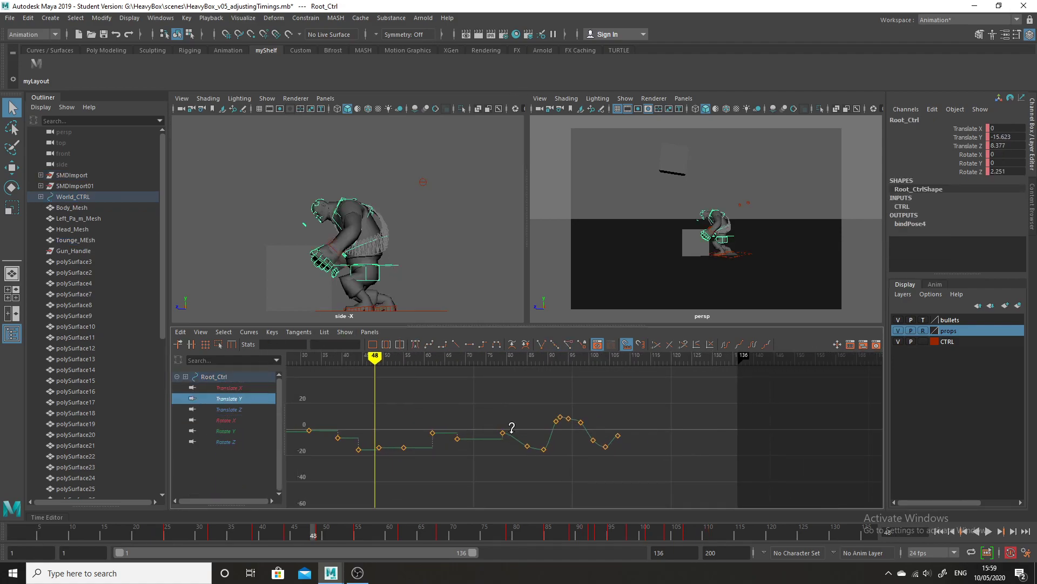
# Step: Break the tangents of Root_Ctrl's Translate Y key at frame 101 and reshape its incoming tangent for a faster landing
pyautogui.moveTo(665, 536); pyautogui.dragTo(634, 472)
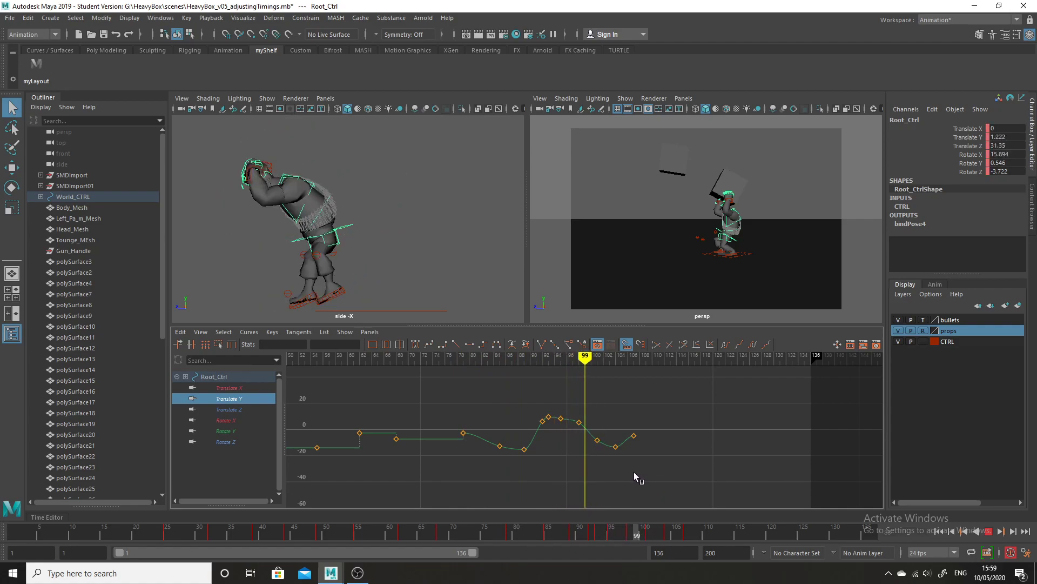
pyautogui.moveTo(626, 535); pyautogui.dragTo(648, 508)
pyautogui.keyDown('alt'); pyautogui.keyDown('shift'); pyautogui.moveTo(637, 475); pyautogui.dragTo(629, 462, button='right'); pyautogui.keyUp('shift'); pyautogui.keyUp('alt')
pyautogui.moveTo(607, 430); pyautogui.dragTo(589, 488)
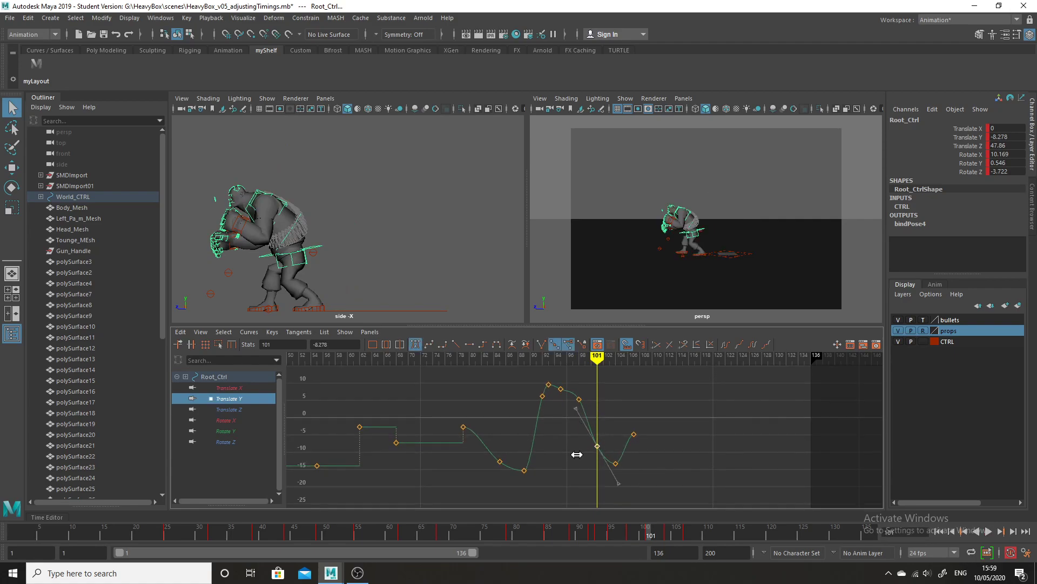
pyautogui.keyDown('alt'); pyautogui.keyDown('shift'); pyautogui.moveTo(574, 449); pyautogui.dragTo(592, 449, button='right'); pyautogui.keyUp('shift'); pyautogui.keyUp('alt')
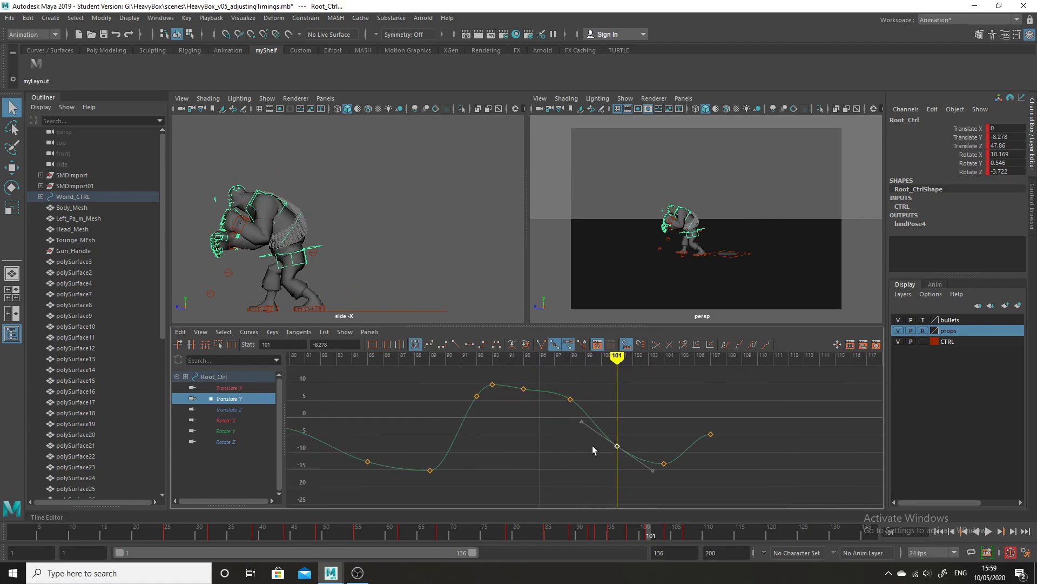
pyautogui.click(539, 345)
pyautogui.moveTo(566, 446)
pyautogui.mouseDown(button='middle')
pyautogui.moveTo(572, 459)
pyautogui.moveTo(585, 452)
pyautogui.mouseUp(button='middle')
pyautogui.click(577, 458)
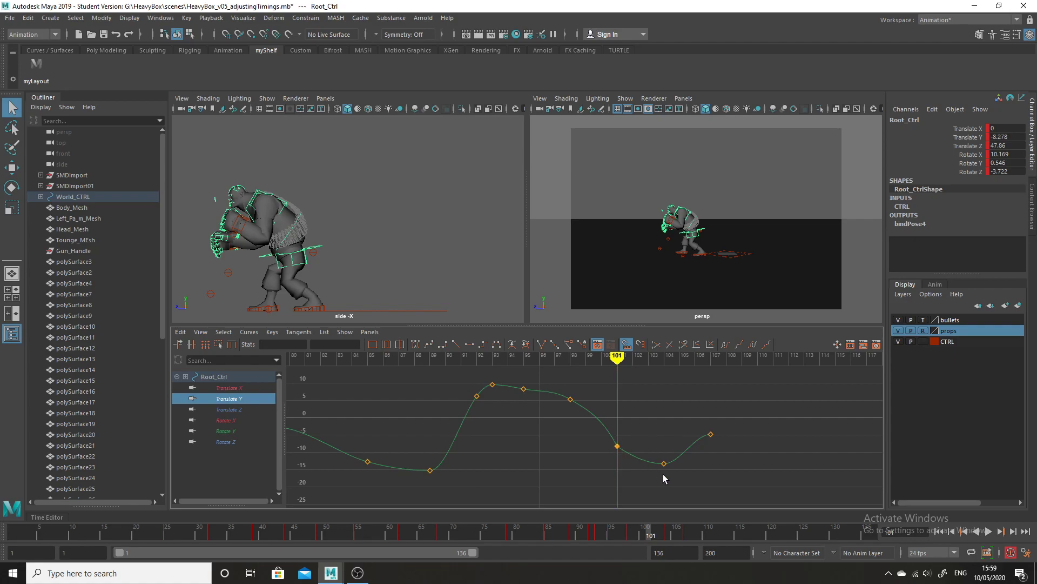
# Step: Break the tangents of L_Leg_CTrl's Translate Y key at frame 101 and raise its incoming tangent
pyautogui.click(325, 308)
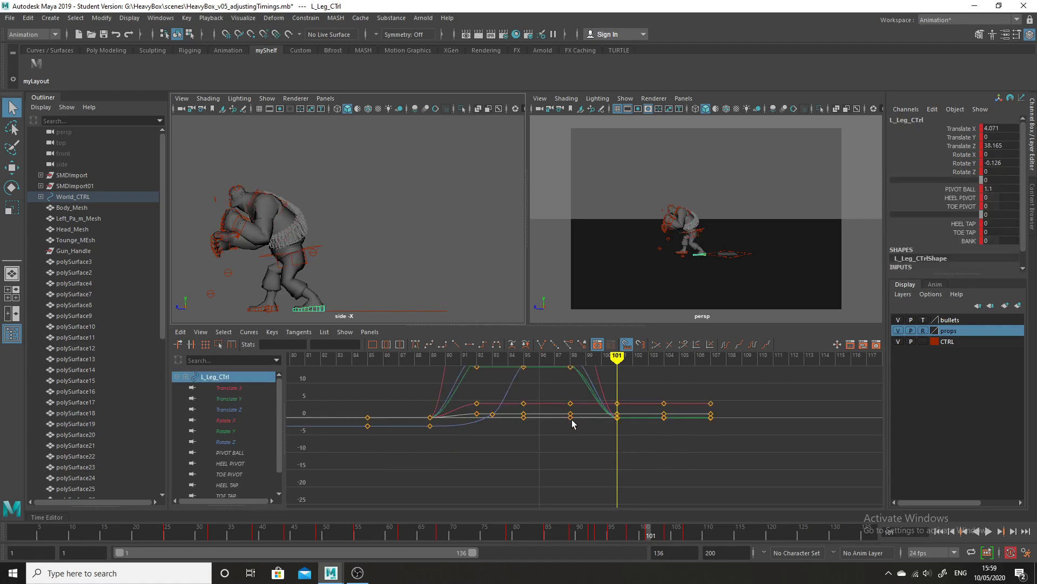
pyautogui.click(227, 399)
pyautogui.keyDown('alt'); pyautogui.moveTo(643, 453); pyautogui.dragTo(646, 460, button='right'); pyautogui.keyUp('alt')
pyautogui.keyDown('alt'); pyautogui.moveTo(647, 459); pyautogui.dragTo(658, 513, button='middle'); pyautogui.keyUp('alt')
pyautogui.moveTo(641, 441); pyautogui.dragTo(659, 472)
pyautogui.keyDown('alt'); pyautogui.moveTo(659, 473); pyautogui.dragTo(661, 489, button='middle'); pyautogui.keyUp('alt')
pyautogui.keyDown('alt'); pyautogui.moveTo(662, 489); pyautogui.dragTo(580, 466, button='right'); pyautogui.keyUp('alt')
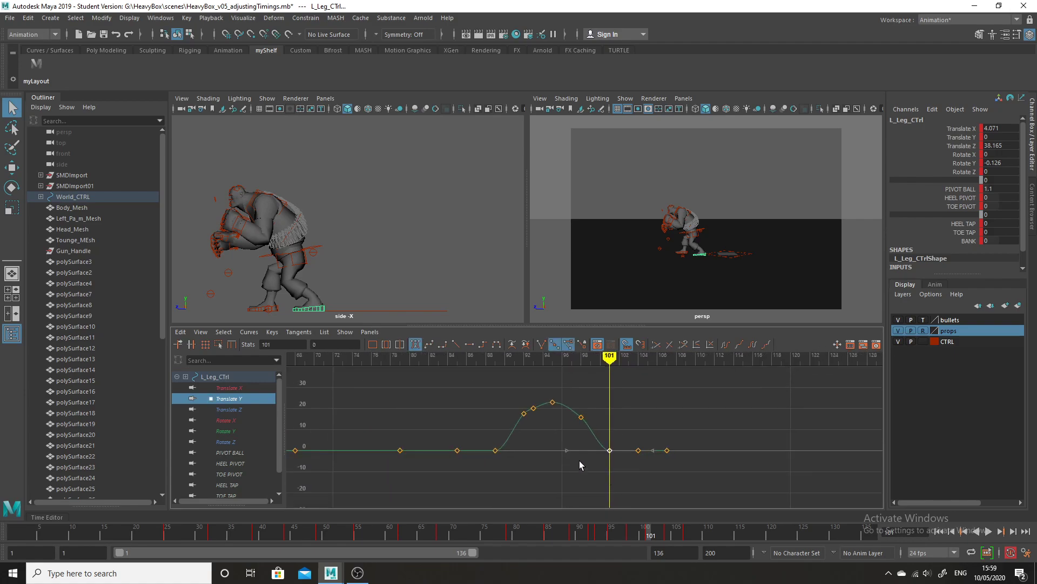
pyautogui.click(541, 345)
pyautogui.moveTo(542, 443); pyautogui.dragTo(595, 503)
pyautogui.moveTo(549, 475); pyautogui.dragTo(571, 431, button='middle')
# Step: Delete L_Leg_CTrl's Translate Y key at frame 98, just before the foot lands
pyautogui.moveTo(570, 363)
pyautogui.mouseDown()
pyautogui.moveTo(591, 425)
pyautogui.moveTo(583, 427)
pyautogui.mouseUp()
pyautogui.click(561, 462)
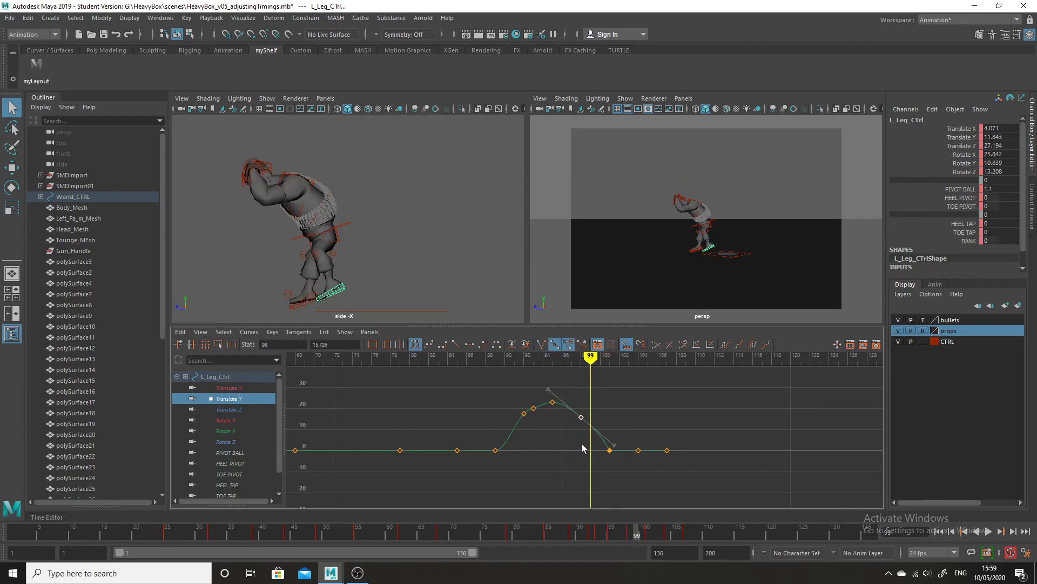
pyautogui.press('Delete')
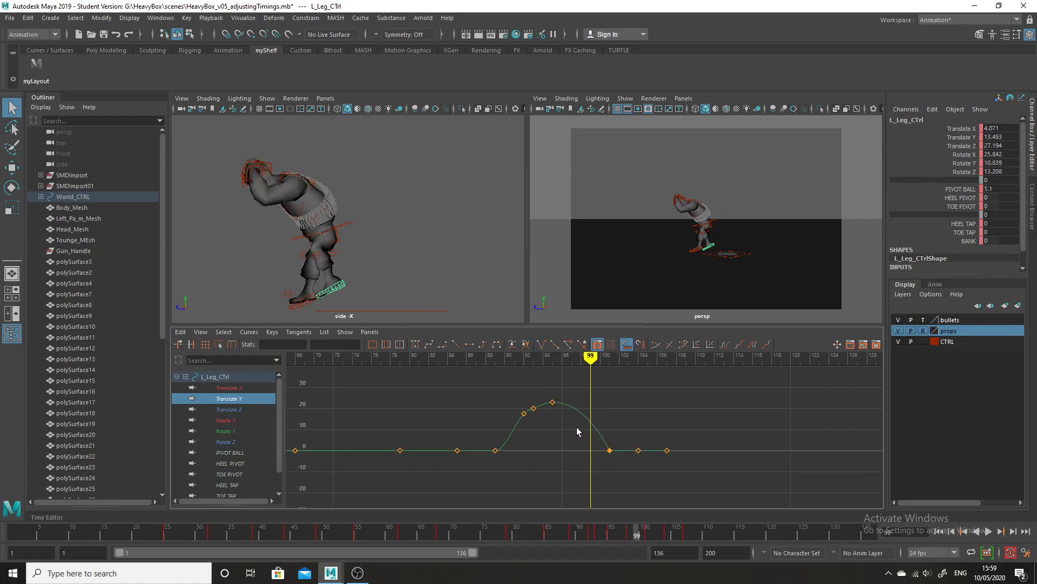
# Step: Delete R_Leg_CTrl's Translate Y key at frame 98, just before the foot lands
pyautogui.click(296, 306)
pyautogui.click(236, 403)
pyautogui.scroll(5, 595, 478)
pyautogui.moveTo(599, 419); pyautogui.dragTo(569, 456)
pyautogui.press('Delete')
# Step: Break the tangents of R_Leg_CTrl's Translate Y key at frame 101 and raise its incoming tangent
pyautogui.click(634, 463)
pyautogui.moveTo(603, 498); pyautogui.dragTo(603, 498)
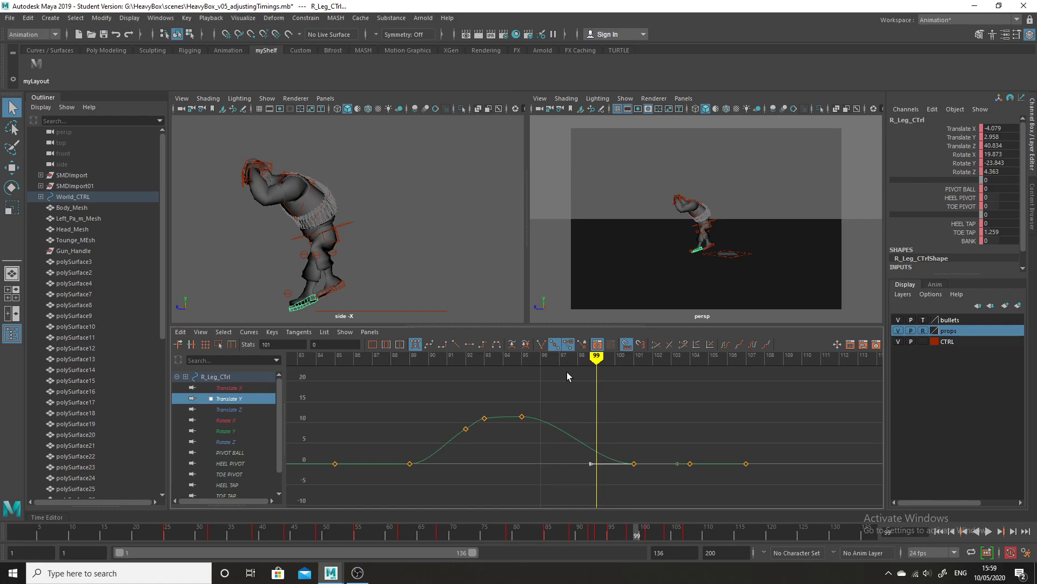
pyautogui.click(542, 345)
pyautogui.moveTo(600, 484); pyautogui.dragTo(600, 483)
pyautogui.moveTo(600, 480); pyautogui.dragTo(597, 447, button='middle')
pyautogui.click(565, 464)
# Step: Deselect the controls, then play and scrub the throw to review the jump and landing
pyautogui.moveTo(638, 534); pyautogui.dragTo(490, 530)
pyautogui.click(427, 285)
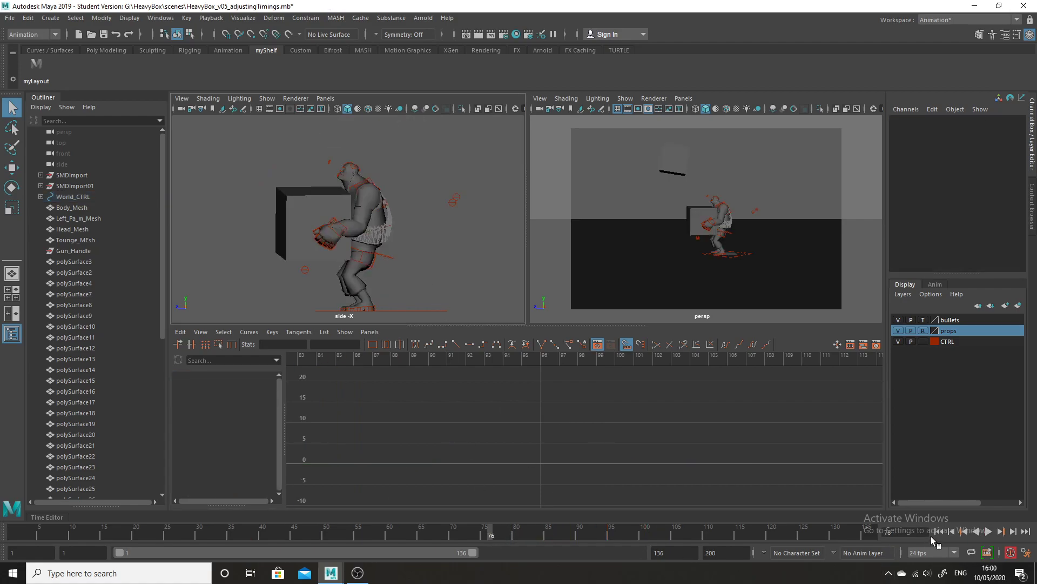
pyautogui.click(987, 532)
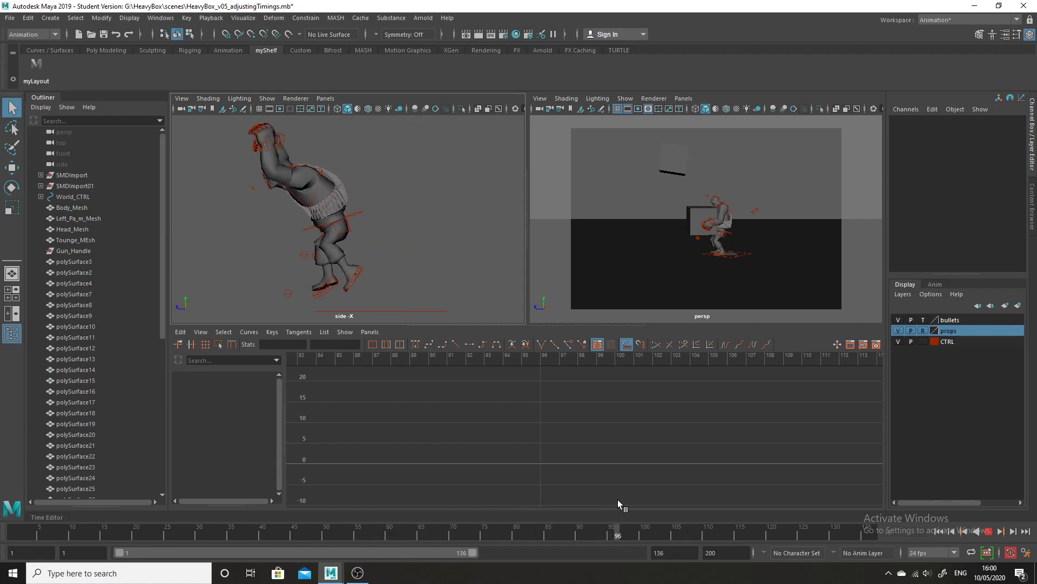
pyautogui.click(989, 531)
pyautogui.moveTo(476, 535)
pyautogui.mouseDown()
pyautogui.moveTo(488, 536)
pyautogui.moveTo(261, 515)
pyautogui.moveTo(617, 510)
pyautogui.moveTo(605, 504)
pyautogui.moveTo(647, 496)
pyautogui.moveTo(630, 490)
pyautogui.mouseUp()
pyautogui.click(989, 531)
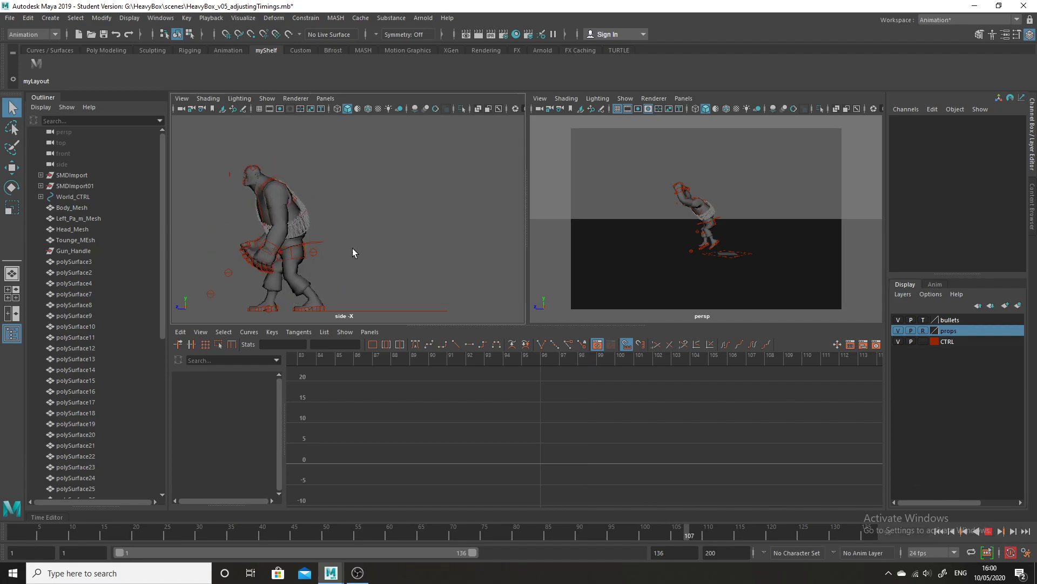
pyautogui.click(989, 531)
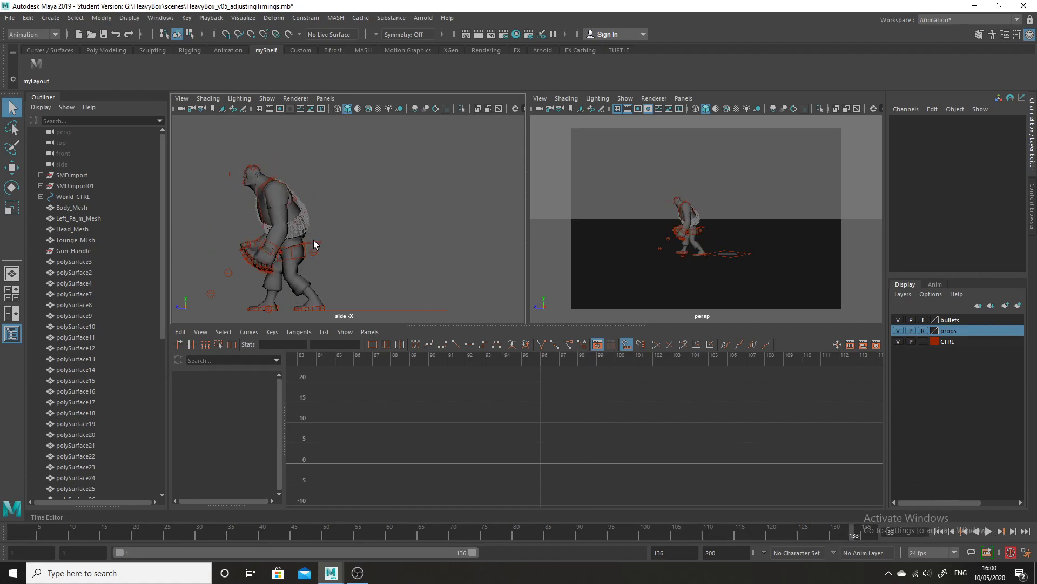
# Step: Select Root_Ctrl and examine its curves over the whole shot, comparing the stepped section with the splined section around frames 79 to 83
pyautogui.click(313, 240)
pyautogui.moveTo(644, 537); pyautogui.dragTo(535, 536)
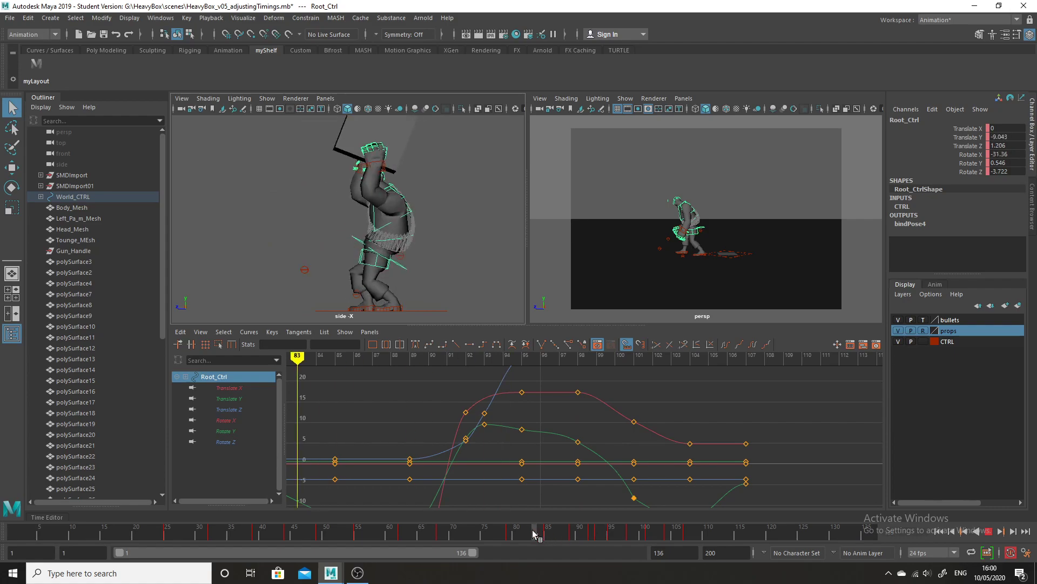
pyautogui.keyDown('alt'); pyautogui.moveTo(613, 440); pyautogui.dragTo(616, 465, button='right'); pyautogui.keyUp('alt')
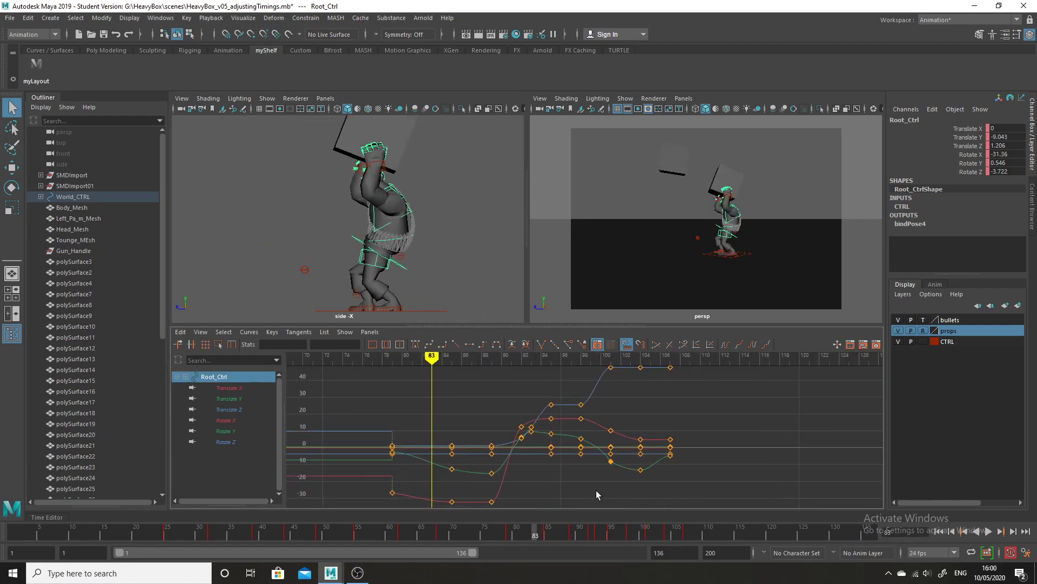
pyautogui.keyDown('alt'); pyautogui.moveTo(684, 486); pyautogui.dragTo(571, 451, button='right'); pyautogui.keyUp('alt')
pyautogui.moveTo(673, 533); pyautogui.dragTo(509, 531)
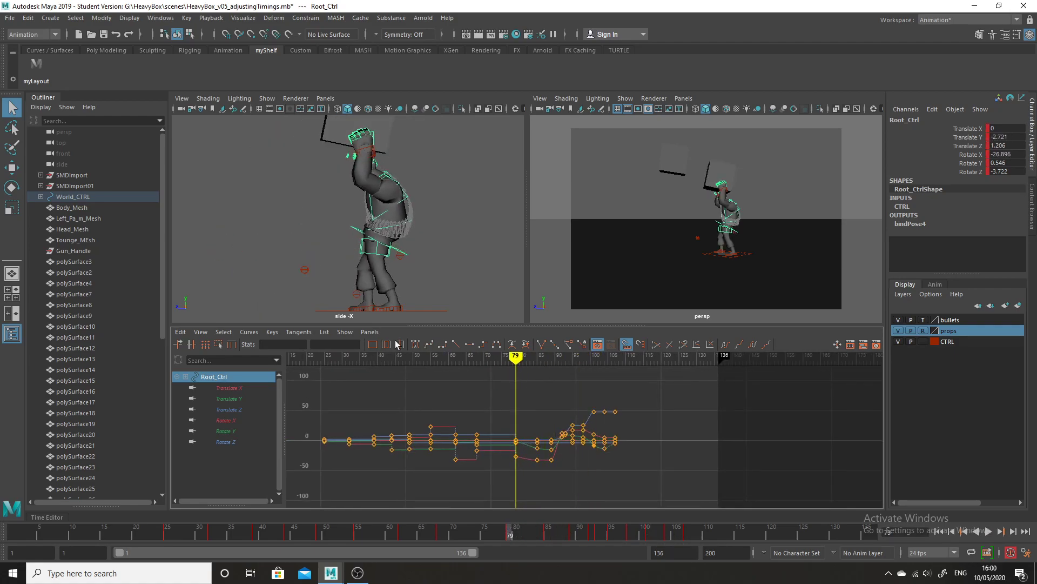
pyautogui.keyDown('alt'); pyautogui.keyDown('shift'); pyautogui.moveTo(574, 492); pyautogui.dragTo(576, 468, button='right'); pyautogui.keyUp('shift'); pyautogui.keyUp('alt')
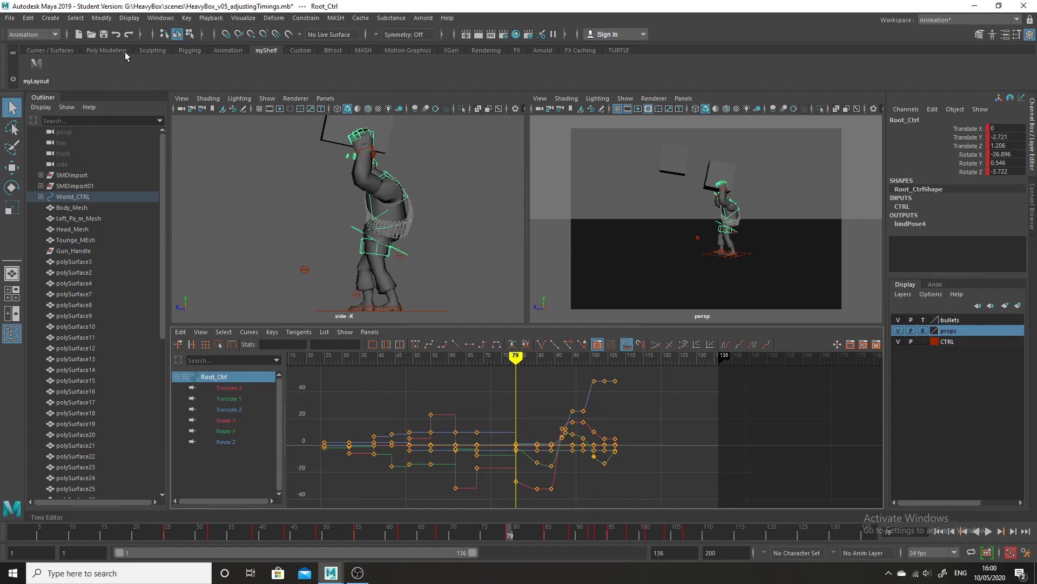
# Step: Set the default in tangent and default out tangent to Auto in the animation preferences and save them
pyautogui.click(161, 19)
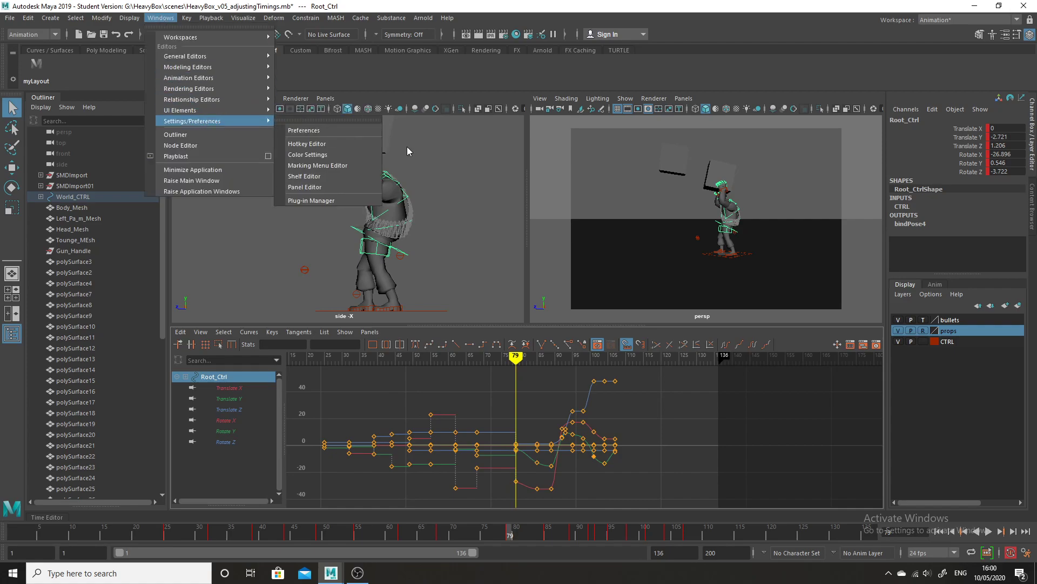
pyautogui.moveTo(261, 121)
pyautogui.click(310, 128)
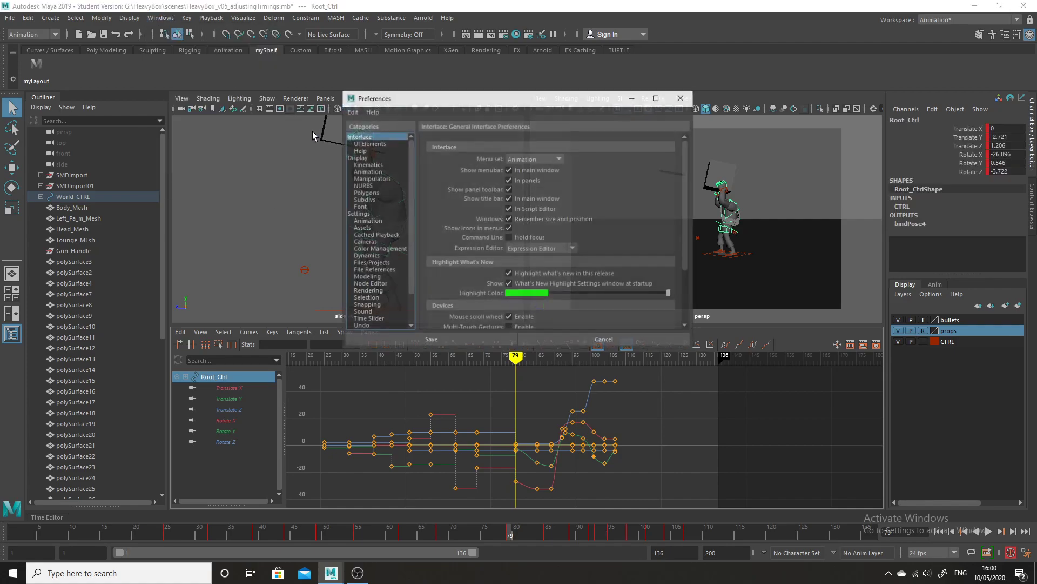
pyautogui.click(368, 221)
pyautogui.click(548, 286)
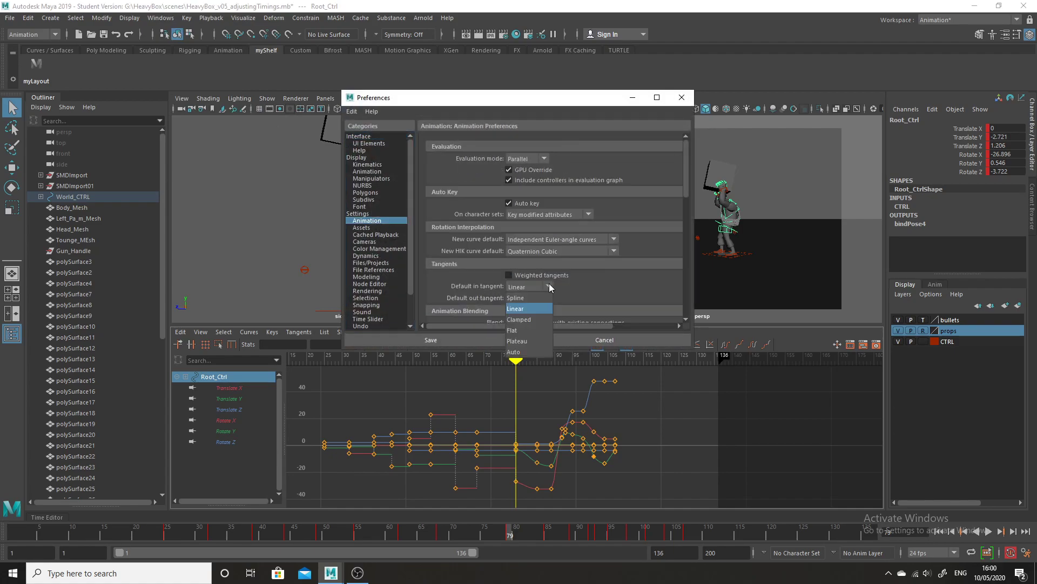
pyautogui.click(536, 352)
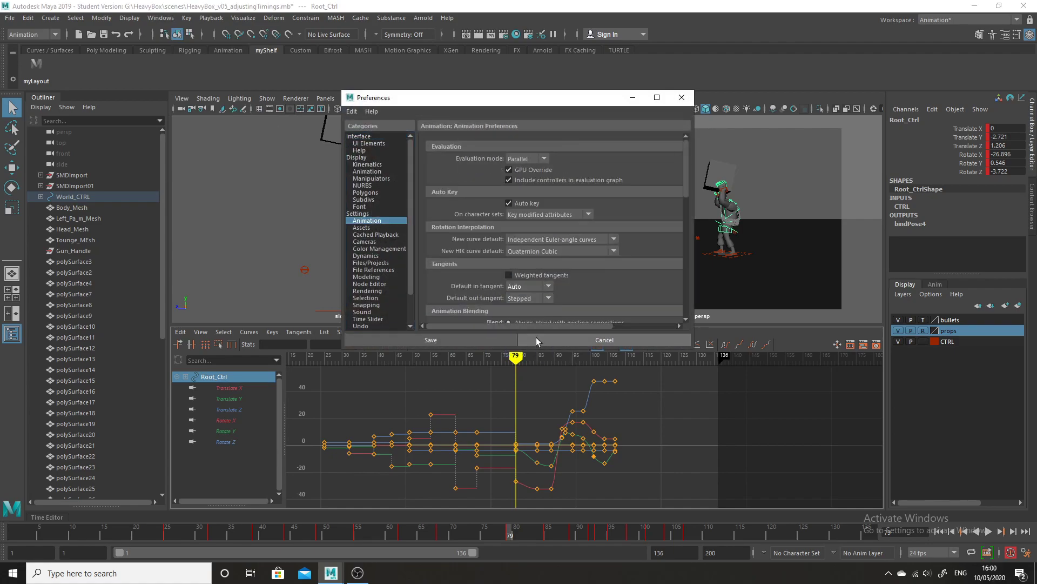
pyautogui.click(547, 299)
pyautogui.click(535, 375)
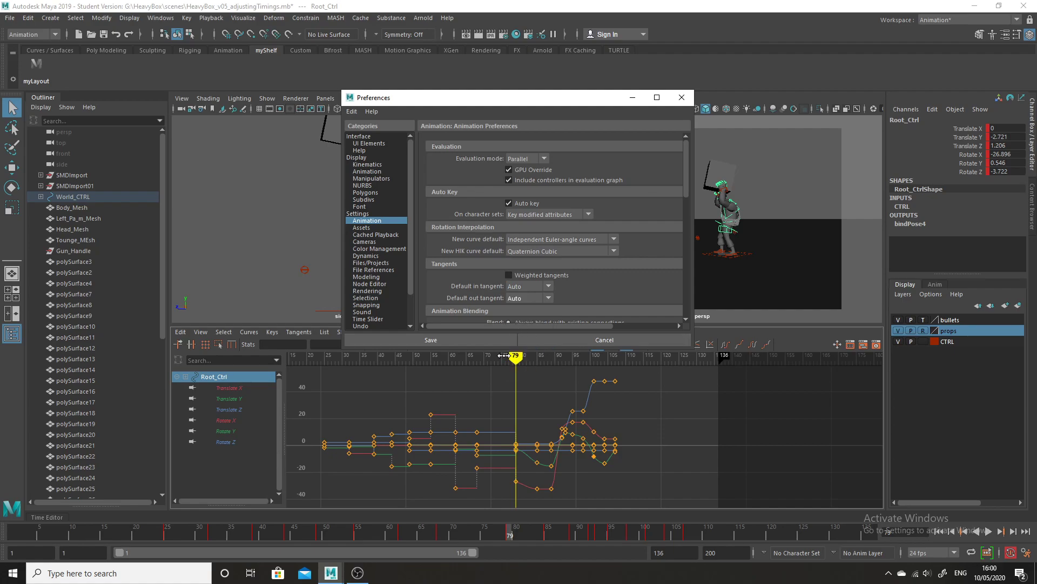
pyautogui.click(436, 339)
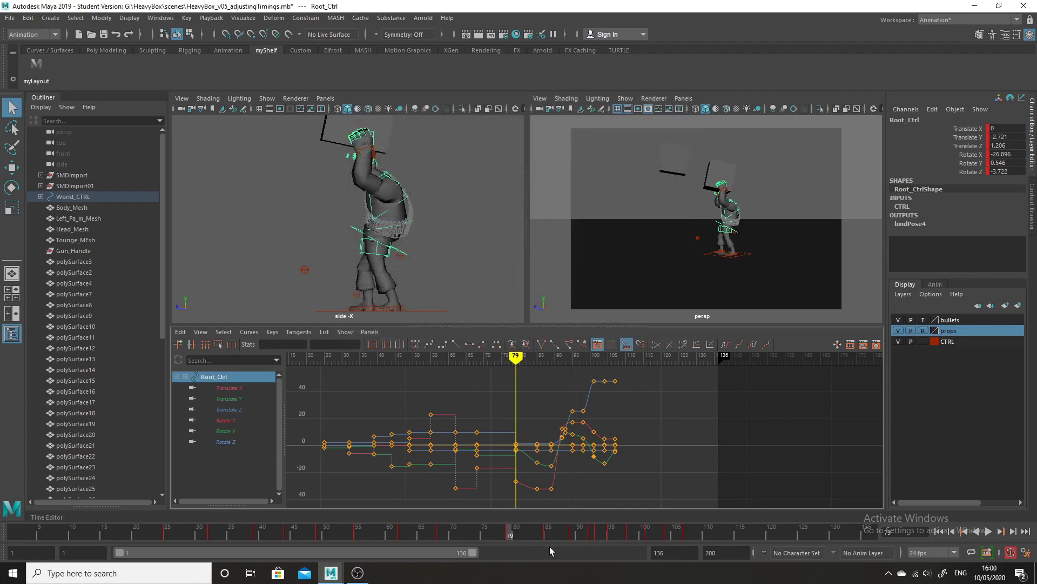
# Step: Check the throw up to frame 96, then delete Root_Ctrl's Translate Z key at frame 98
pyautogui.moveTo(517, 534); pyautogui.dragTo(561, 532)
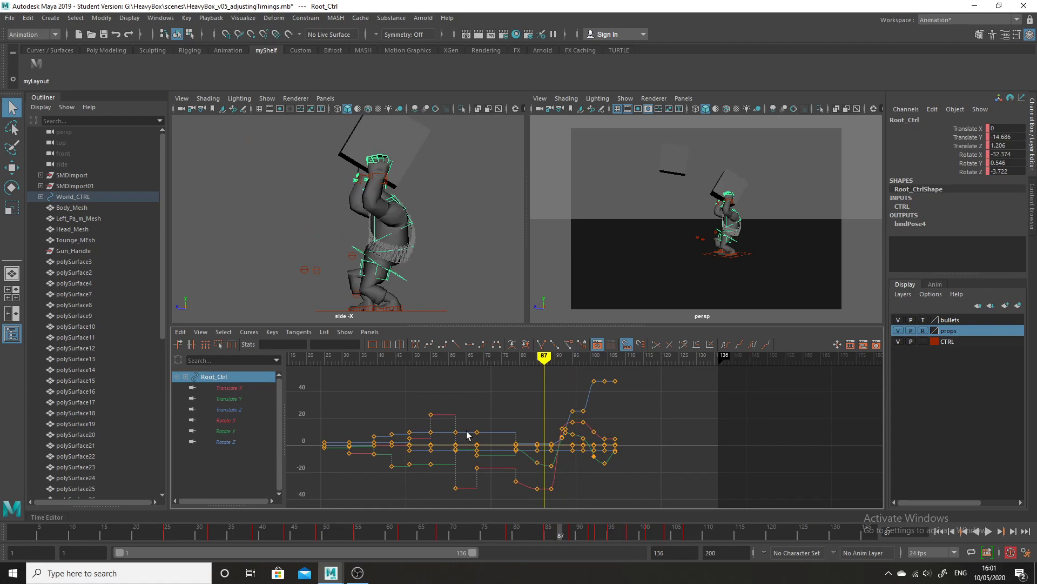
pyautogui.moveTo(570, 535); pyautogui.dragTo(618, 530)
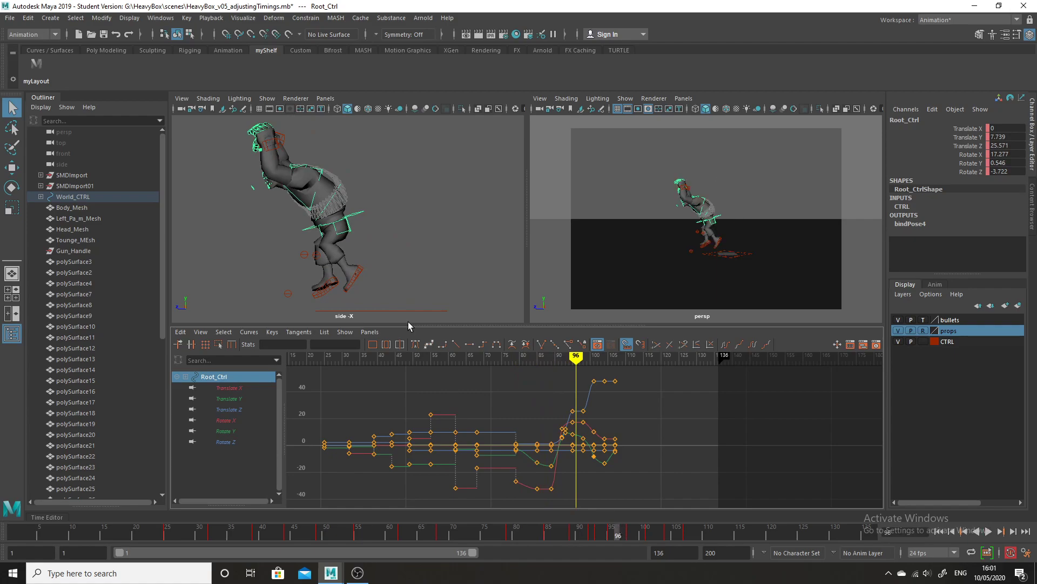
pyautogui.click(13, 167)
pyautogui.click(233, 407)
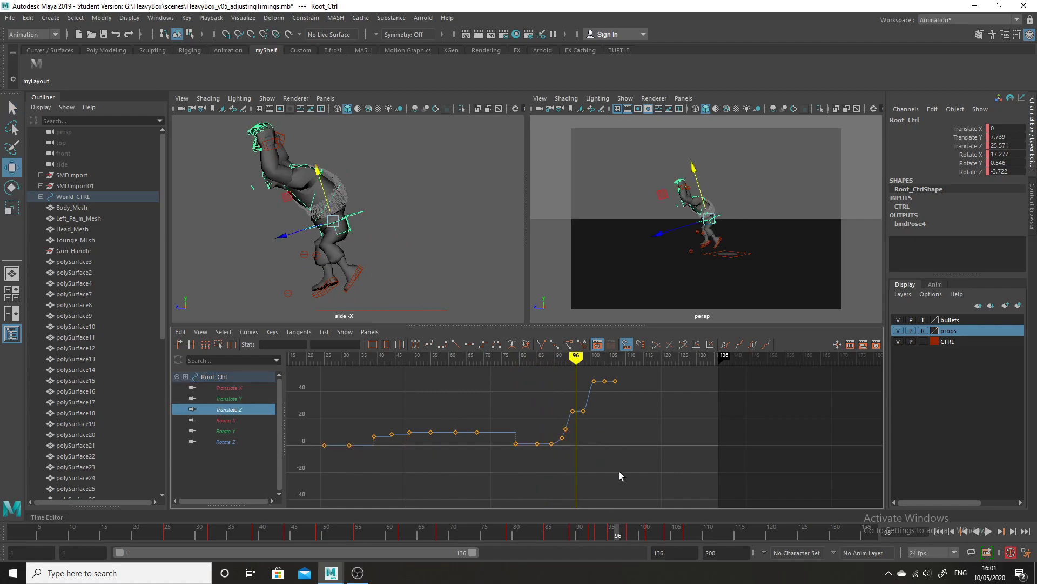
pyautogui.keyDown('alt'); pyautogui.moveTo(580, 408); pyautogui.dragTo(604, 441, button='right'); pyautogui.keyUp('alt')
pyautogui.keyDown('alt'); pyautogui.moveTo(610, 432); pyautogui.dragTo(632, 474, button='middle'); pyautogui.keyUp('alt')
pyautogui.keyDown('alt'); pyautogui.moveTo(632, 475); pyautogui.dragTo(614, 435, button='right'); pyautogui.keyUp('alt')
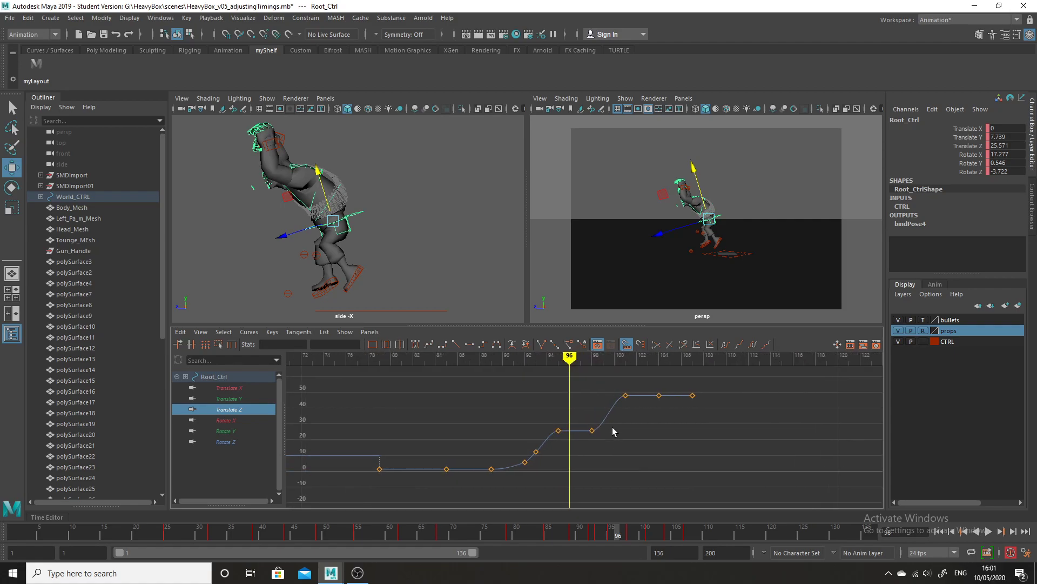
pyautogui.moveTo(573, 422); pyautogui.dragTo(602, 463)
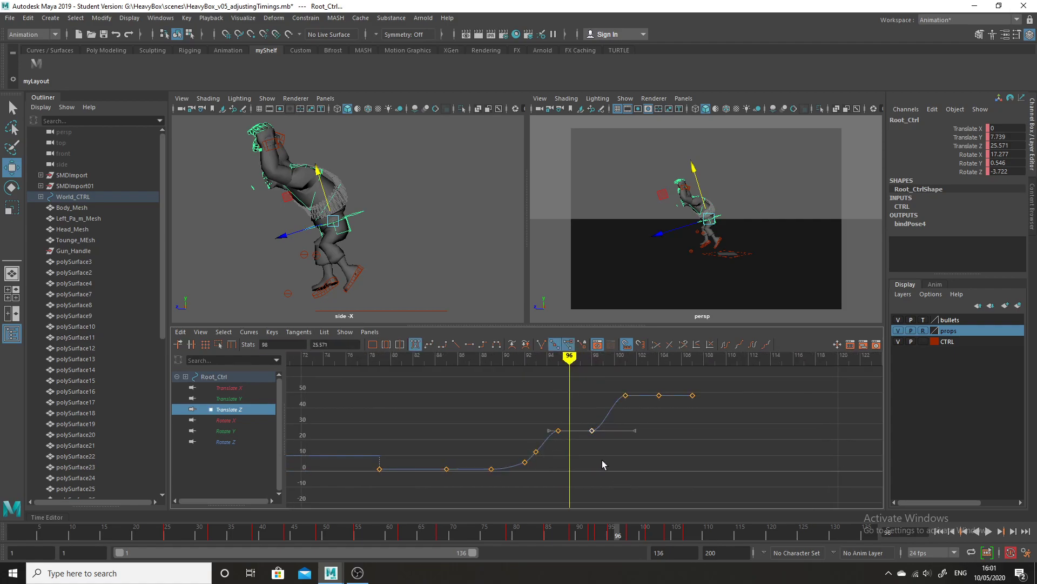
pyautogui.press('Delete')
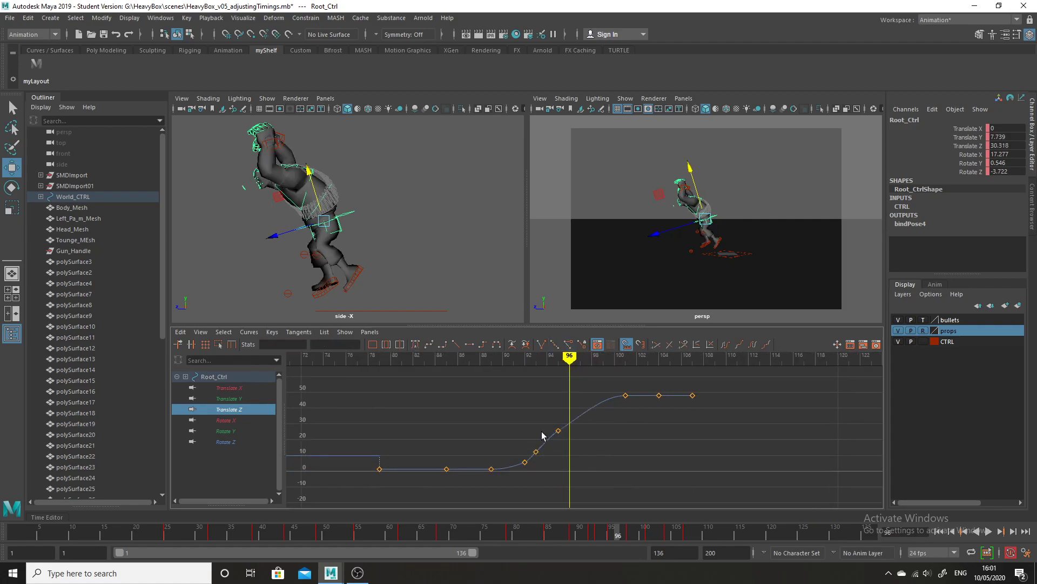
# Step: Inspect Root_Ctrl's Translate Z tangent at frame 95, then its whole Translate X curve, and go to frame 99
pyautogui.click(559, 430)
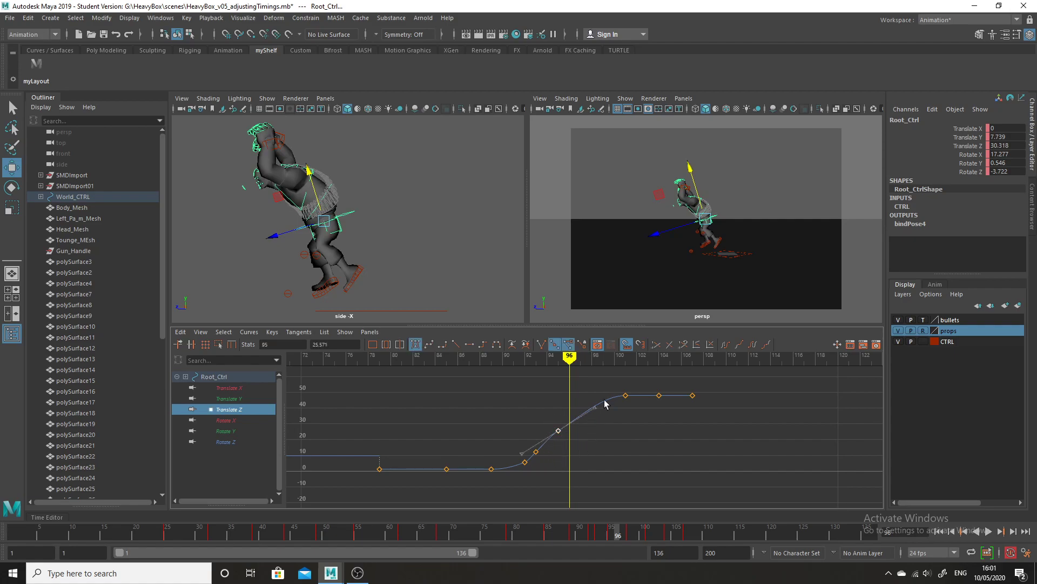
pyautogui.click(548, 425)
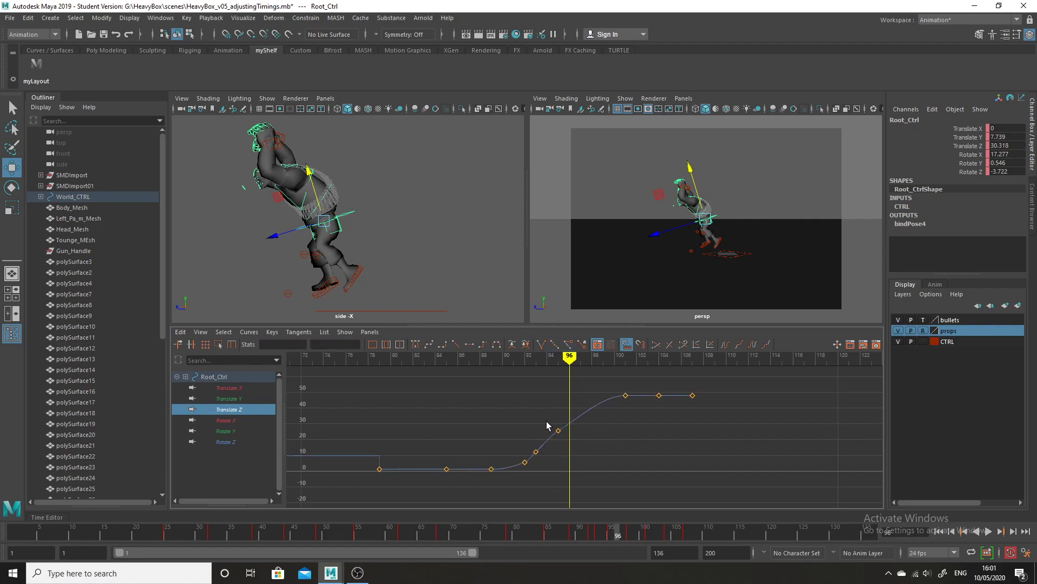
pyautogui.click(231, 388)
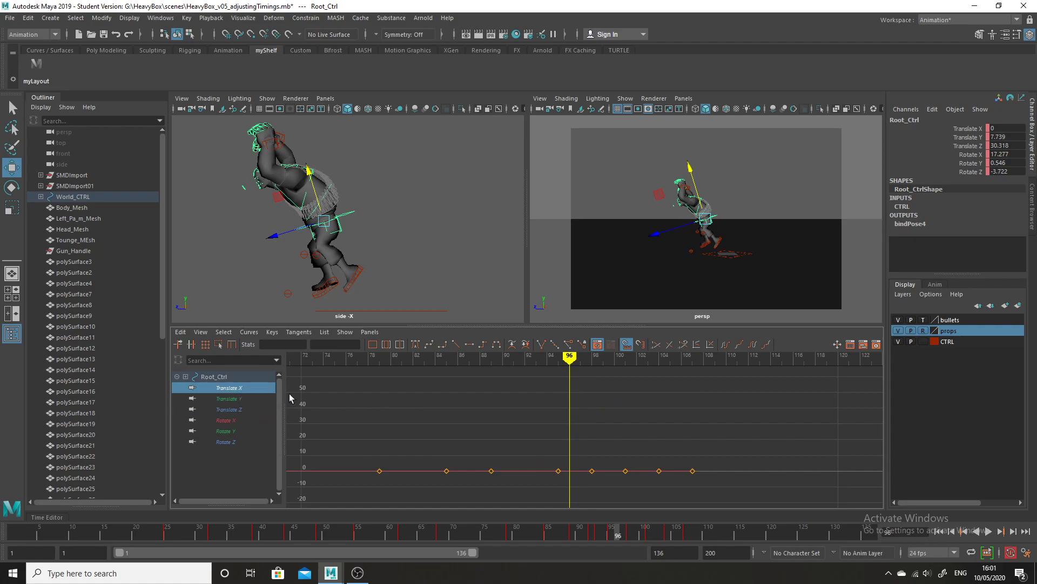
pyautogui.press('a')
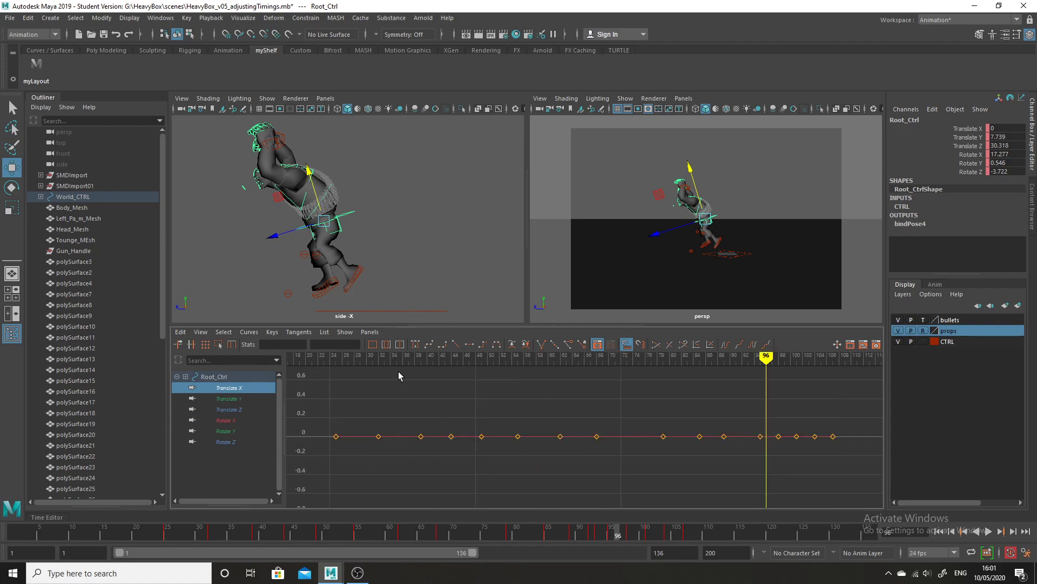
pyautogui.moveTo(642, 529)
pyautogui.mouseDown()
pyautogui.moveTo(560, 535)
pyautogui.moveTo(663, 536)
pyautogui.moveTo(637, 535)
pyautogui.mouseUp()
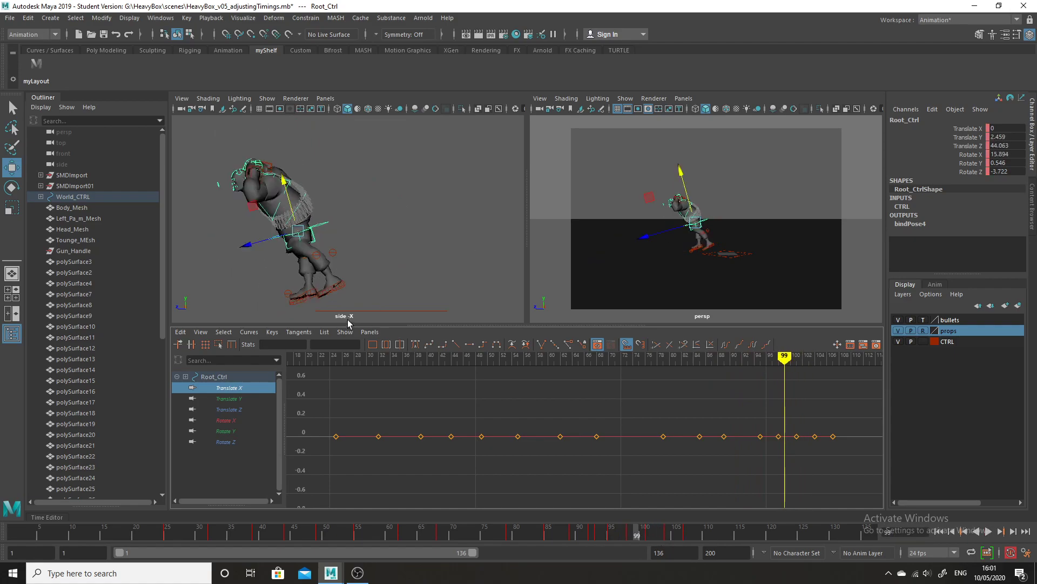
# Step: Select R_Hand_PV_ctrl1 and switch the side viewport to the persp camera, keeping persp in the other viewport
pyautogui.keyDown('alt'); pyautogui.moveTo(378, 278); pyautogui.dragTo(404, 244); pyautogui.keyUp('alt')
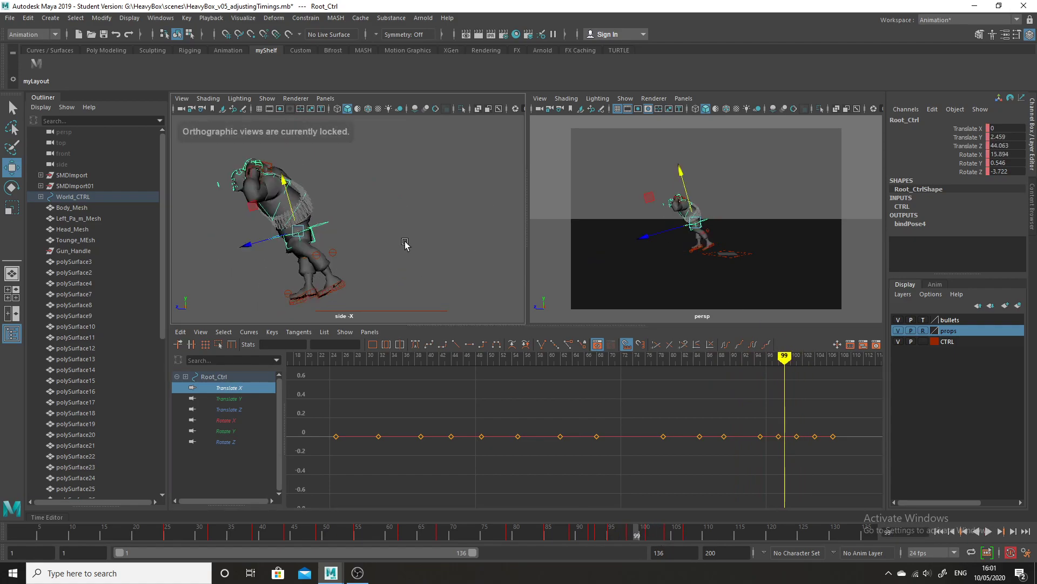
pyautogui.click(333, 251)
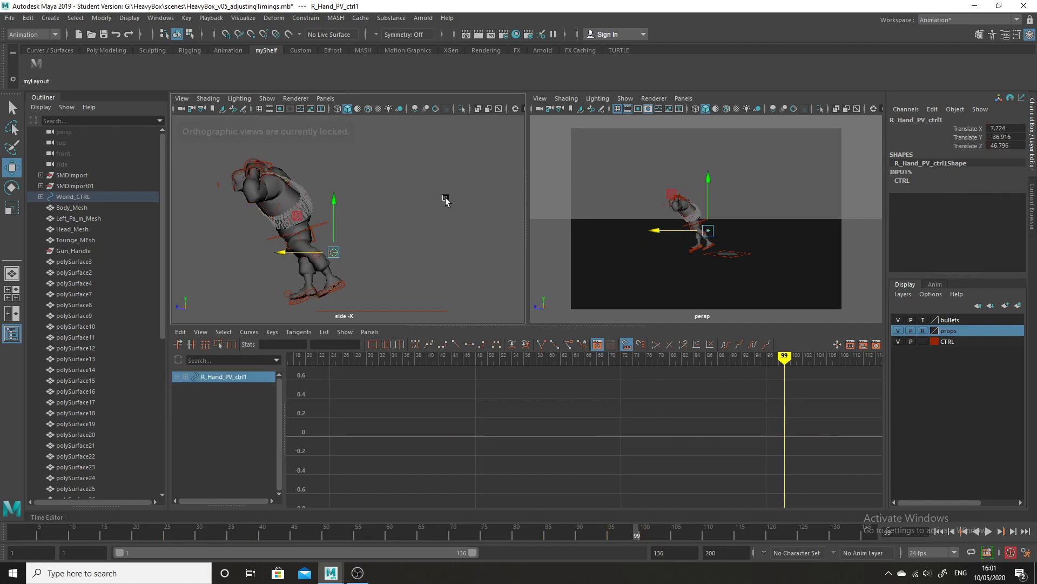
pyautogui.click(325, 98)
pyautogui.moveTo(348, 111)
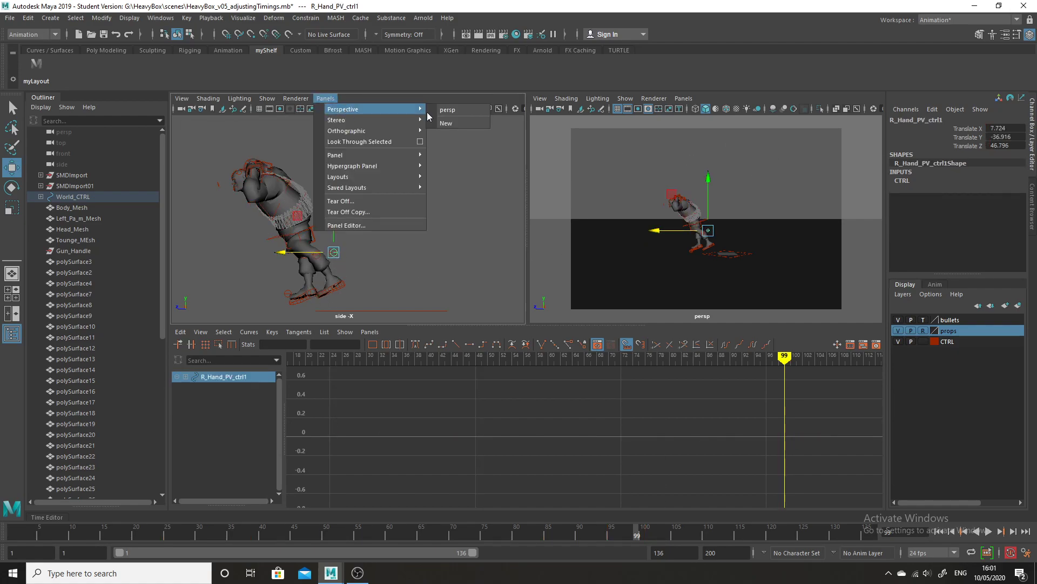
pyautogui.click(444, 114)
pyautogui.keyDown('alt'); pyautogui.moveTo(435, 285); pyautogui.dragTo(387, 266); pyautogui.keyUp('alt')
pyautogui.click(684, 98)
pyautogui.moveTo(745, 109)
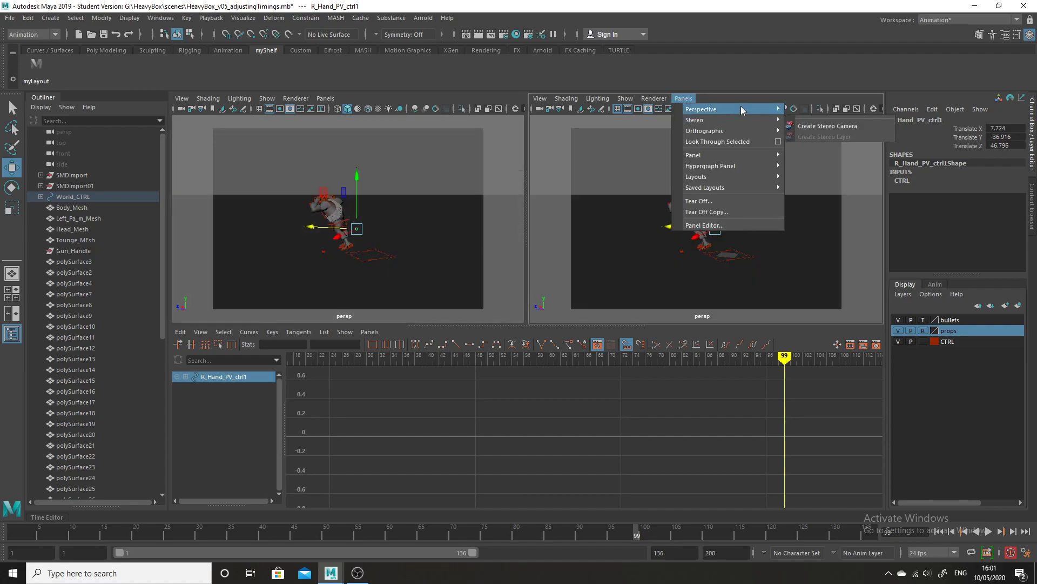
pyautogui.click(821, 110)
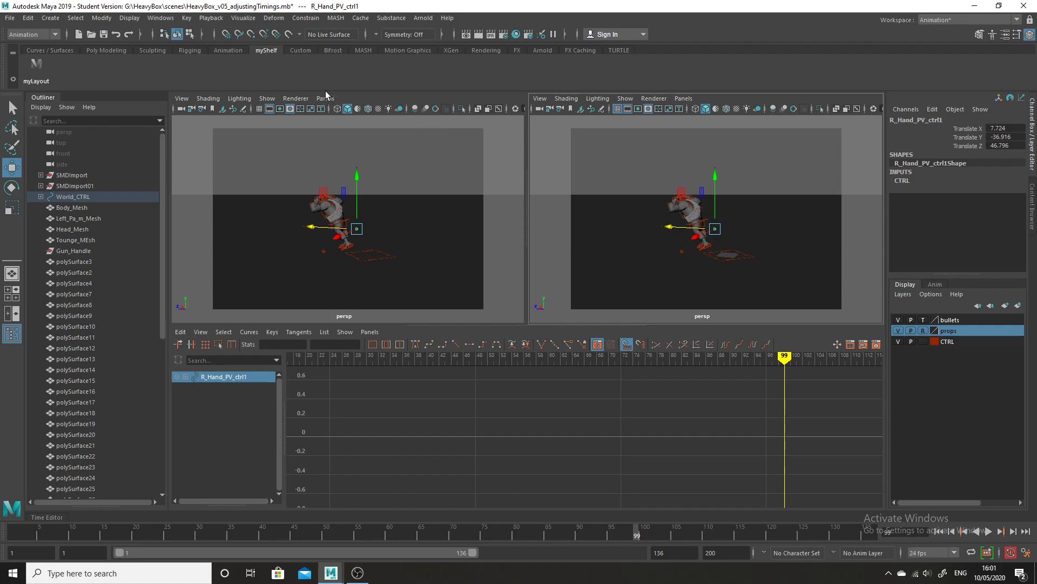
# Step: At frame 24, move R_Hand_PV_ctrl1 to about 6.6 in Translate X and 54.8 in Translate Z
pyautogui.keyDown('alt'); pyautogui.moveTo(632, 158); pyautogui.dragTo(703, 213, button='right'); pyautogui.keyUp('alt')
pyautogui.keyDown('alt'); pyautogui.moveTo(706, 217); pyautogui.dragTo(712, 204, button='middle'); pyautogui.keyUp('alt')
pyautogui.moveTo(695, 225); pyautogui.dragTo(695, 226)
pyautogui.moveTo(729, 309)
pyautogui.keyDown('alt'); pyautogui.mouseDown()
pyautogui.moveTo(741, 295)
pyautogui.moveTo(723, 300)
pyautogui.mouseUp(); pyautogui.keyUp('alt')
pyautogui.moveTo(346, 528); pyautogui.dragTo(161, 498)
pyautogui.keyDown('alt'); pyautogui.moveTo(725, 317); pyautogui.dragTo(622, 330); pyautogui.keyUp('alt')
pyautogui.moveTo(686, 216); pyautogui.dragTo(657, 214)
pyautogui.keyDown('alt'); pyautogui.moveTo(657, 214); pyautogui.dragTo(699, 246); pyautogui.keyUp('alt')
pyautogui.moveTo(702, 247)
pyautogui.keyDown('alt'); pyautogui.mouseDown()
pyautogui.moveTo(643, 243)
pyautogui.moveTo(713, 259)
pyautogui.moveTo(701, 276)
pyautogui.moveTo(688, 260)
pyautogui.moveTo(708, 258)
pyautogui.moveTo(692, 249)
pyautogui.mouseUp(); pyautogui.keyUp('alt')
# Step: Display the working perspective view in wireframe and select both knee pole vector controls, R_Leg_PV_Ctrl and L_Leg_PV_Ctrl, inside the box
pyautogui.press('4')
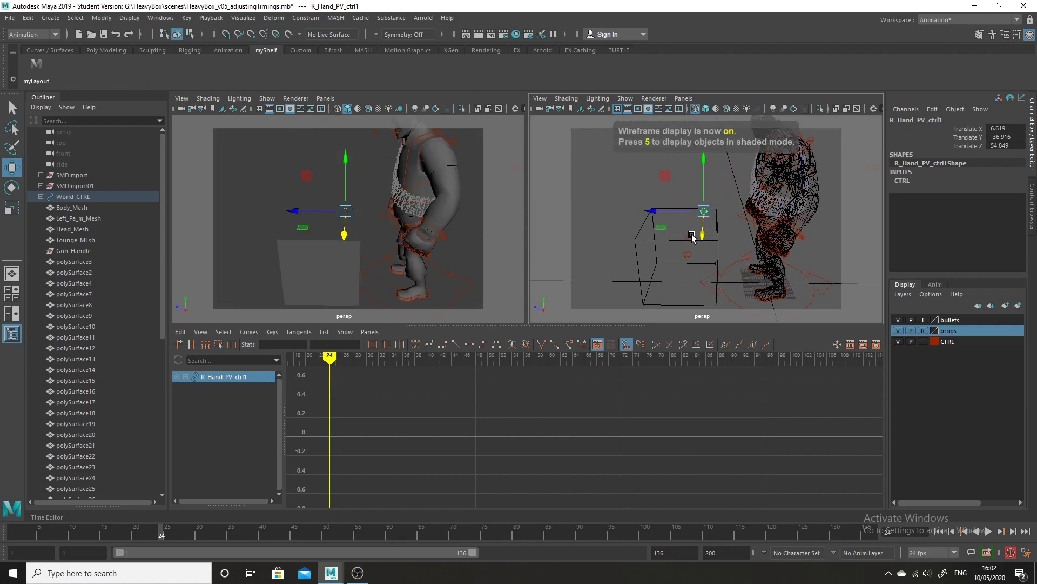
pyautogui.click(692, 238)
pyautogui.click(11, 108)
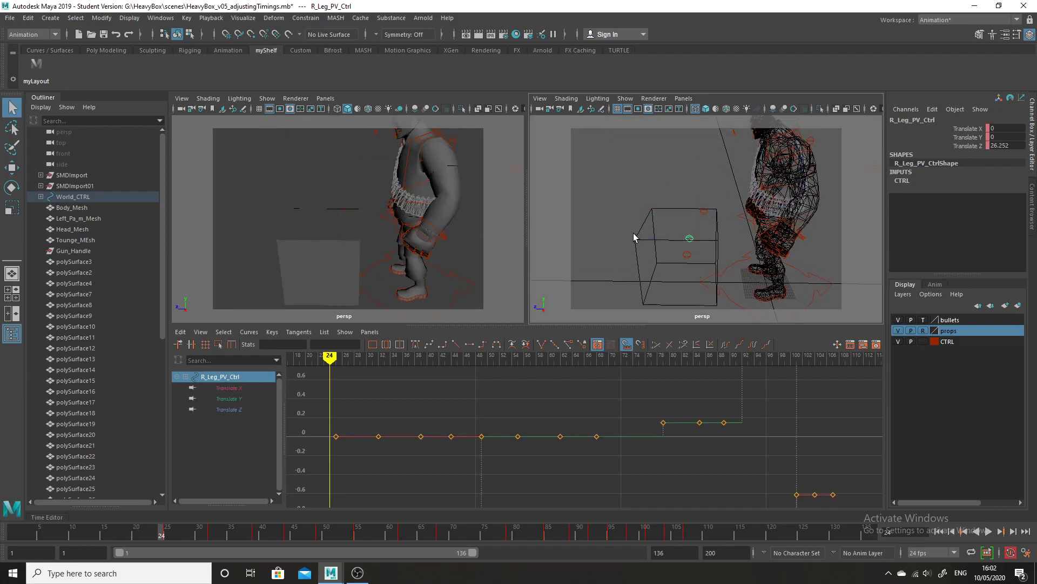
pyautogui.keyDown('shift'); pyautogui.click(691, 257); pyautogui.keyUp('shift')
# Step: At frame 98, move both knee pole vector controls forward, bringing L_Leg_PV_Ctrl to about 46.5 in Translate Z, and compare with frame 101
pyautogui.moveTo(328, 541); pyautogui.dragTo(644, 500)
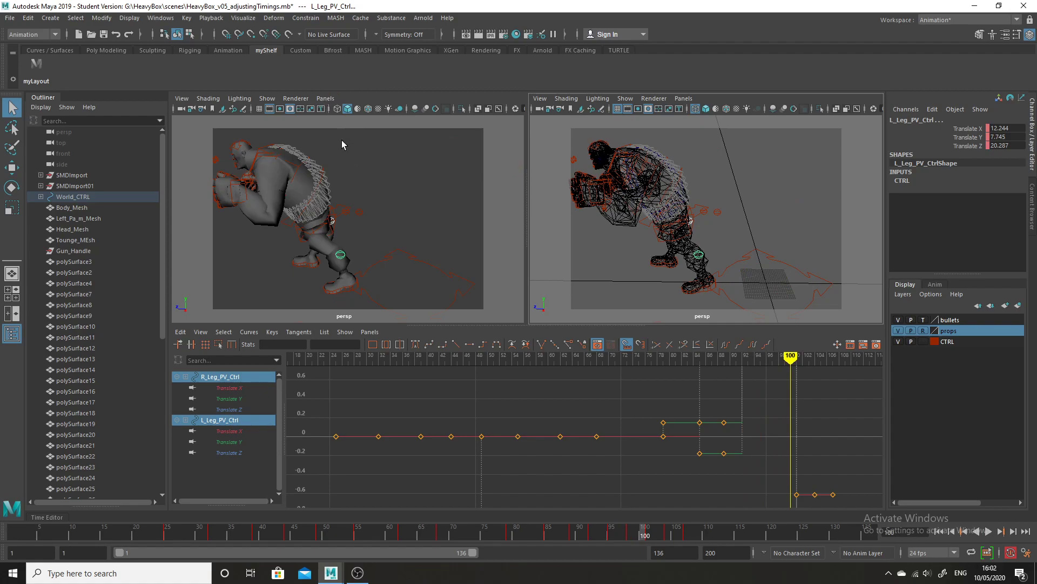
pyautogui.keyDown('alt'); pyautogui.moveTo(653, 257); pyautogui.dragTo(661, 235); pyautogui.keyUp('alt')
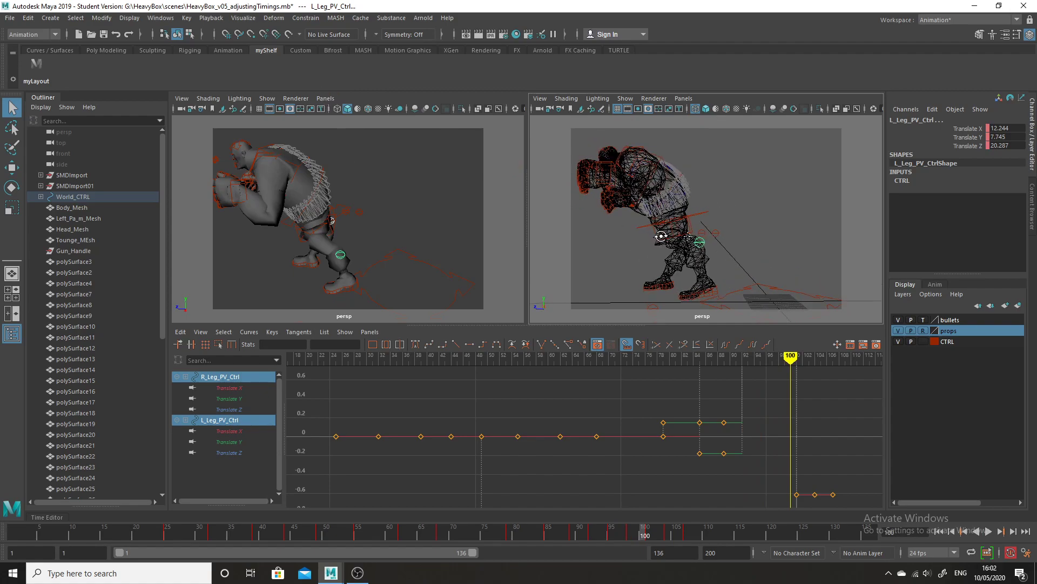
pyautogui.click(12, 167)
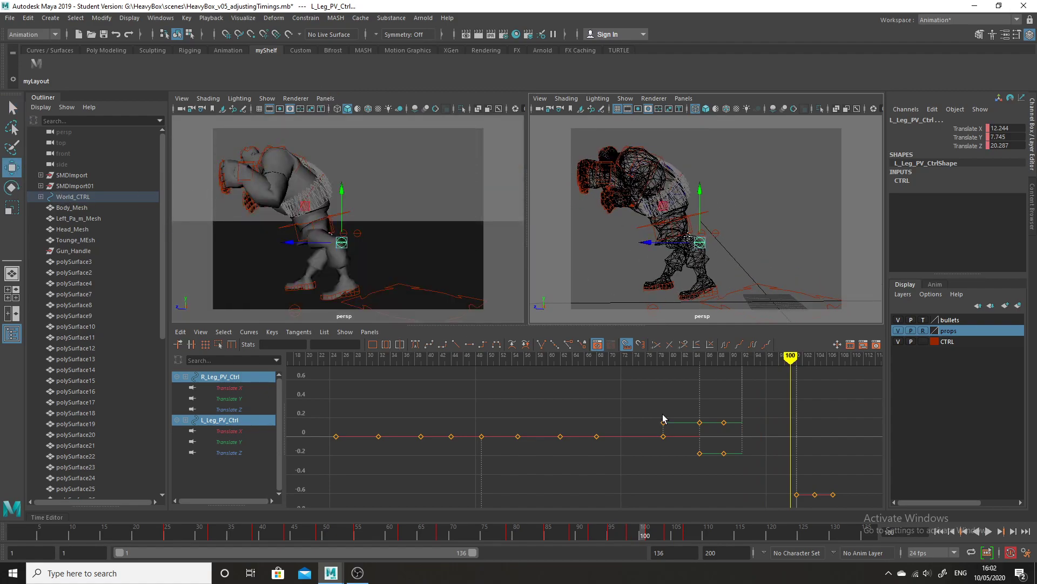
pyautogui.scroll(-5, 565, 375)
pyautogui.click(651, 535)
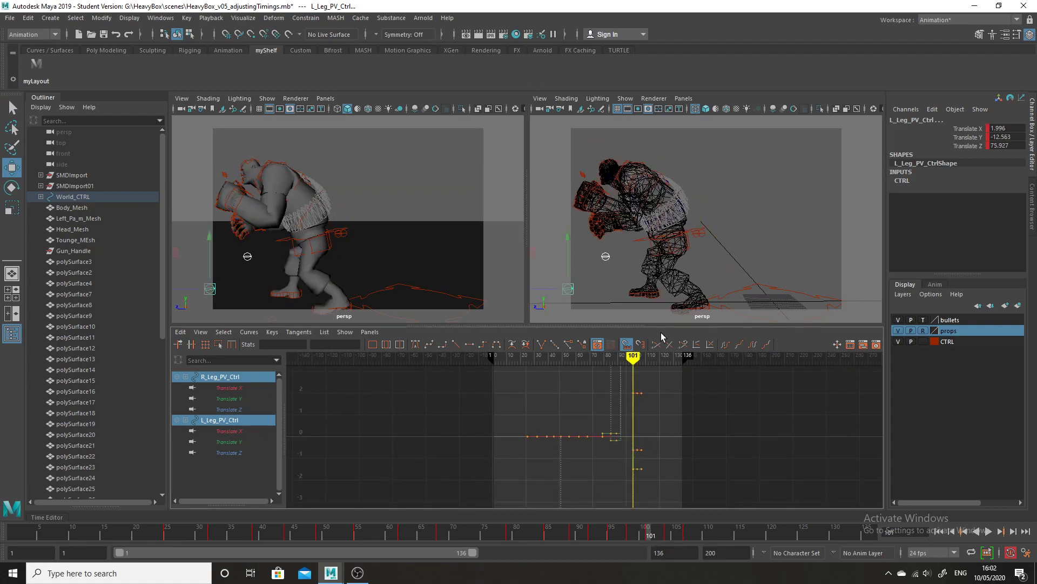
pyautogui.click(628, 529)
pyautogui.moveTo(653, 246); pyautogui.dragTo(582, 262)
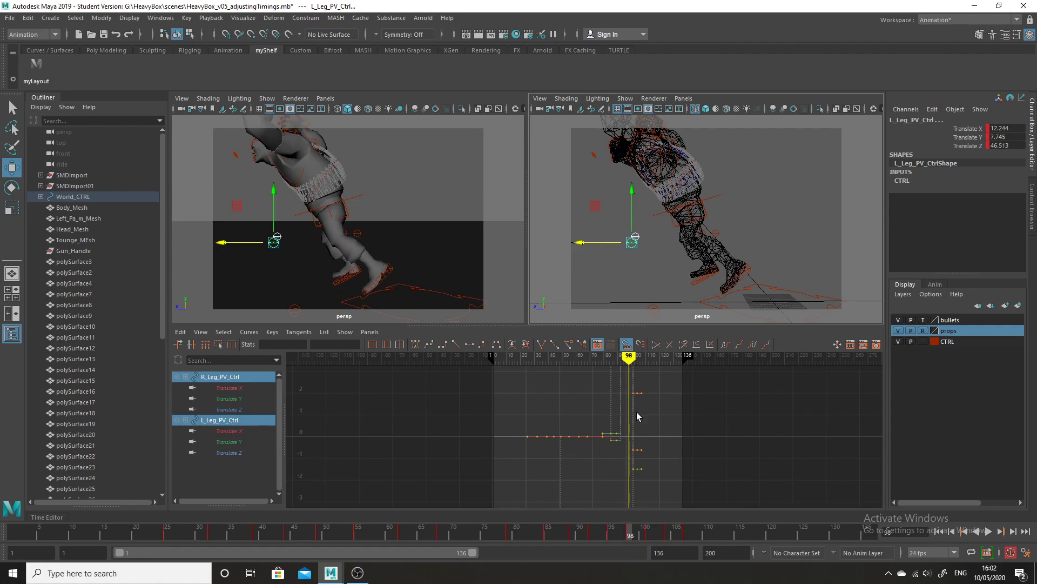
pyautogui.click(649, 535)
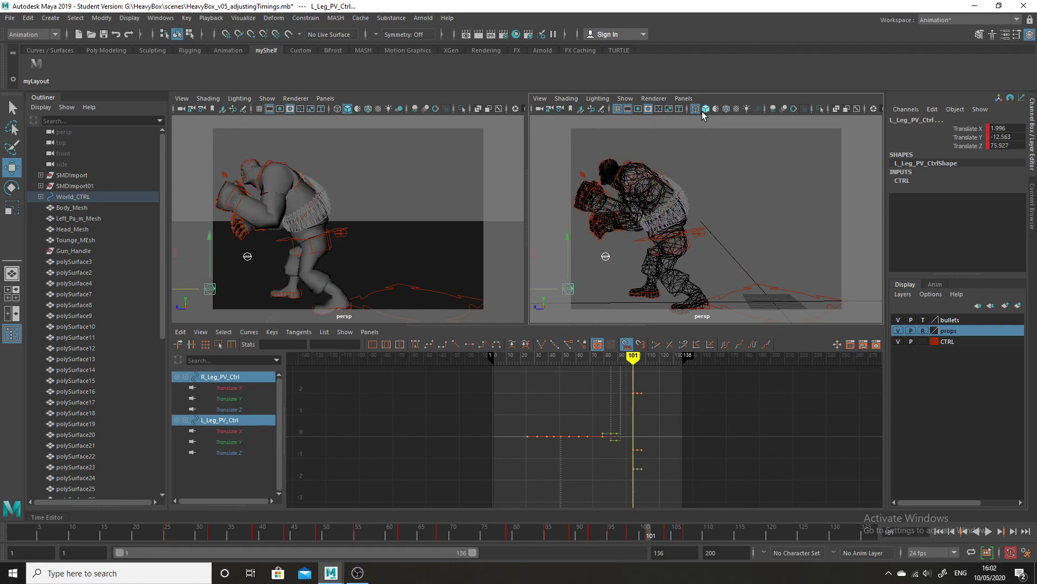
pyautogui.scroll(-3, 455, 241)
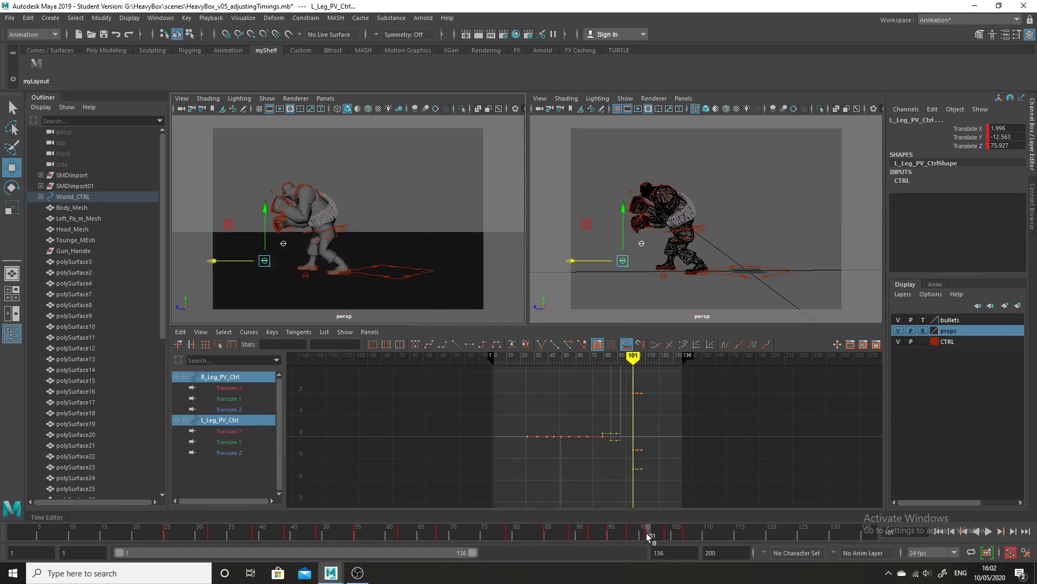
# Step: Play back and scrub the whole animation to review the landing with the adjusted knee pole vectors
pyautogui.moveTo(648, 534); pyautogui.dragTo(624, 509)
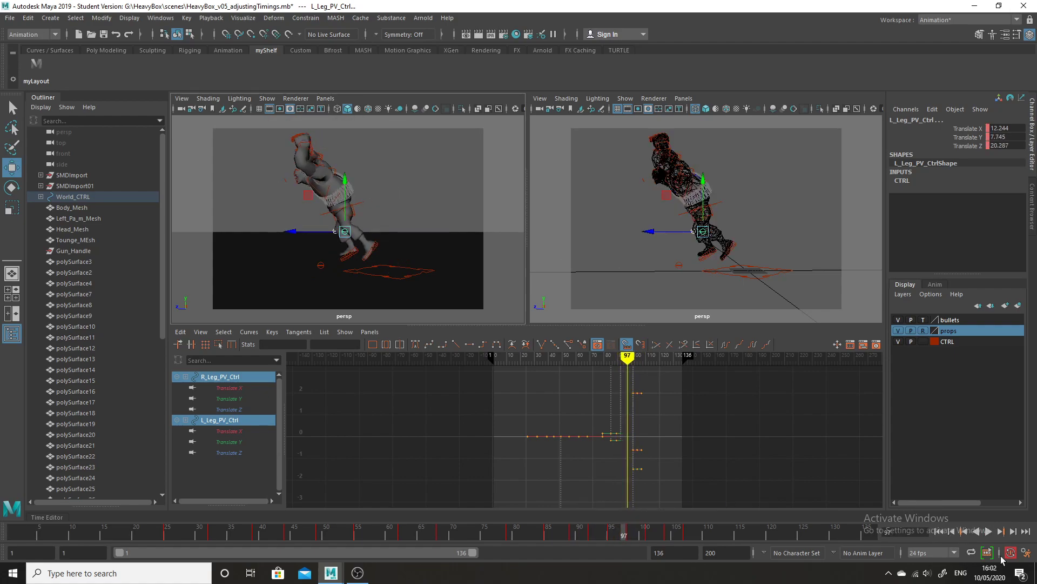
pyautogui.click(985, 532)
pyautogui.click(366, 297)
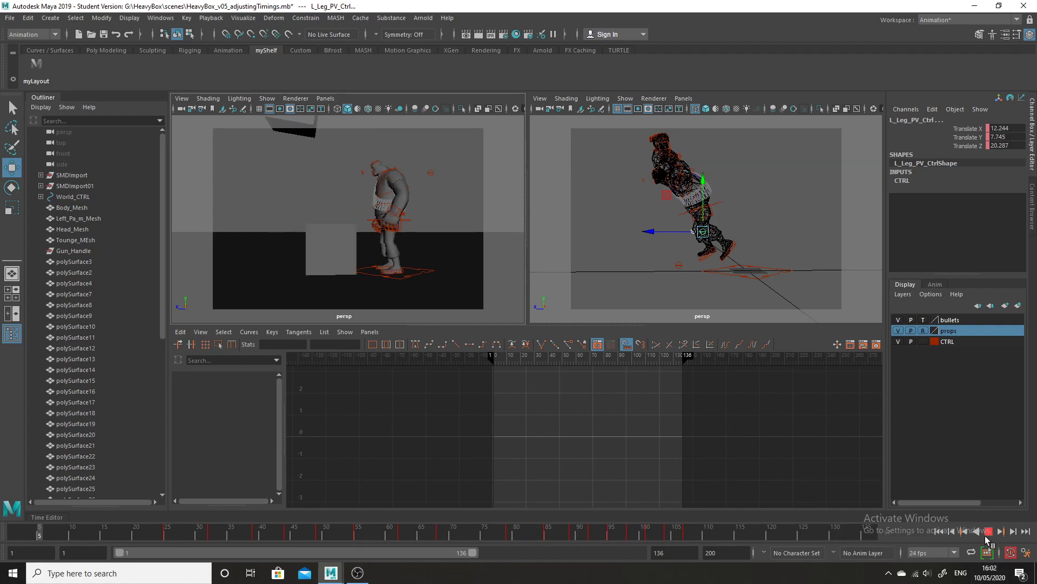
pyautogui.click(506, 525)
pyautogui.moveTo(558, 528); pyautogui.dragTo(646, 523)
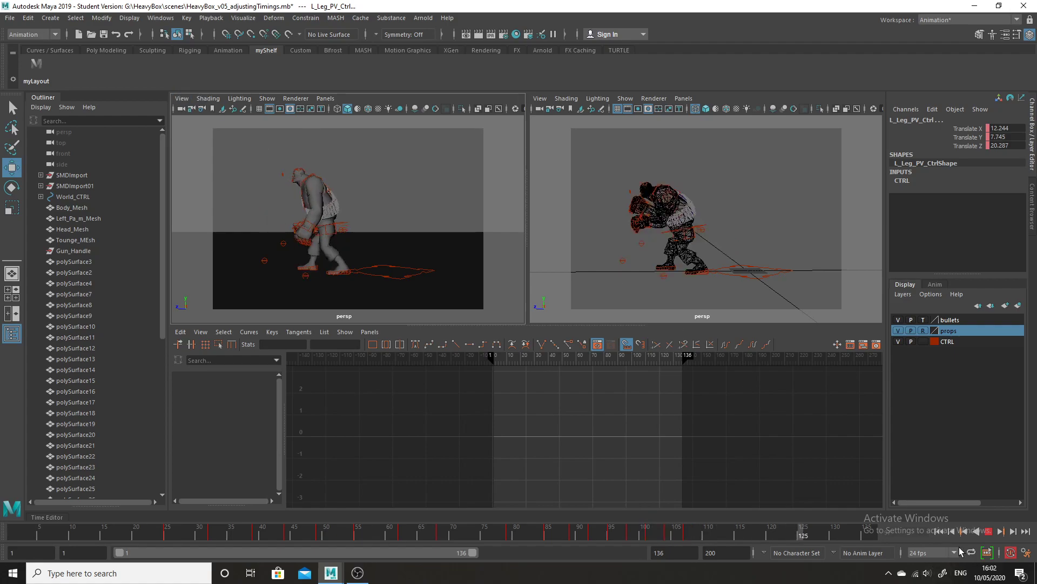
pyautogui.click(988, 531)
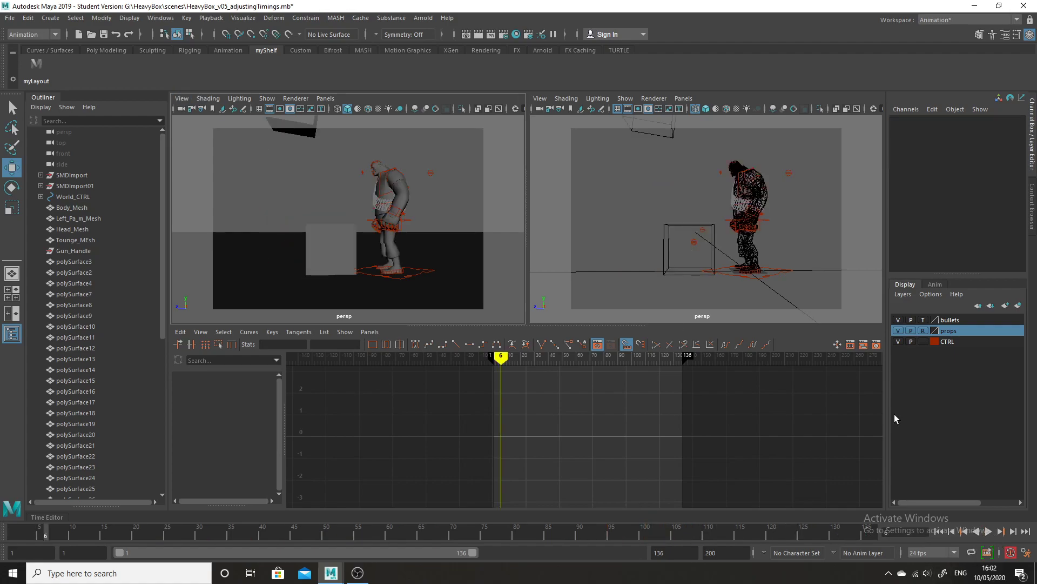
# Step: Open the scene HeavyBox_v06_startingToSpline.mb without saving the changes to the current scene
pyautogui.click(10, 18)
pyautogui.click(32, 47)
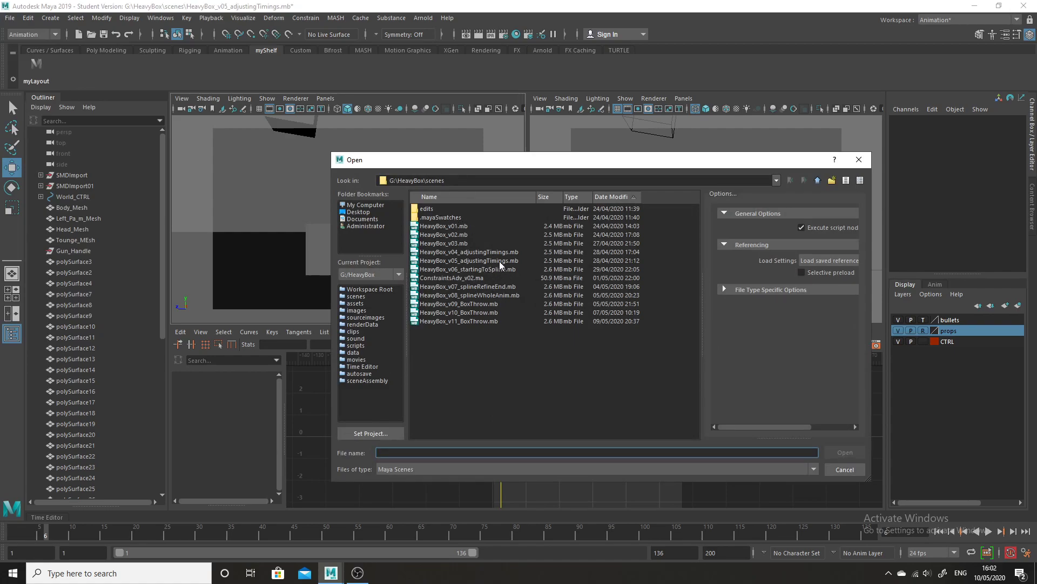
pyautogui.click(498, 287)
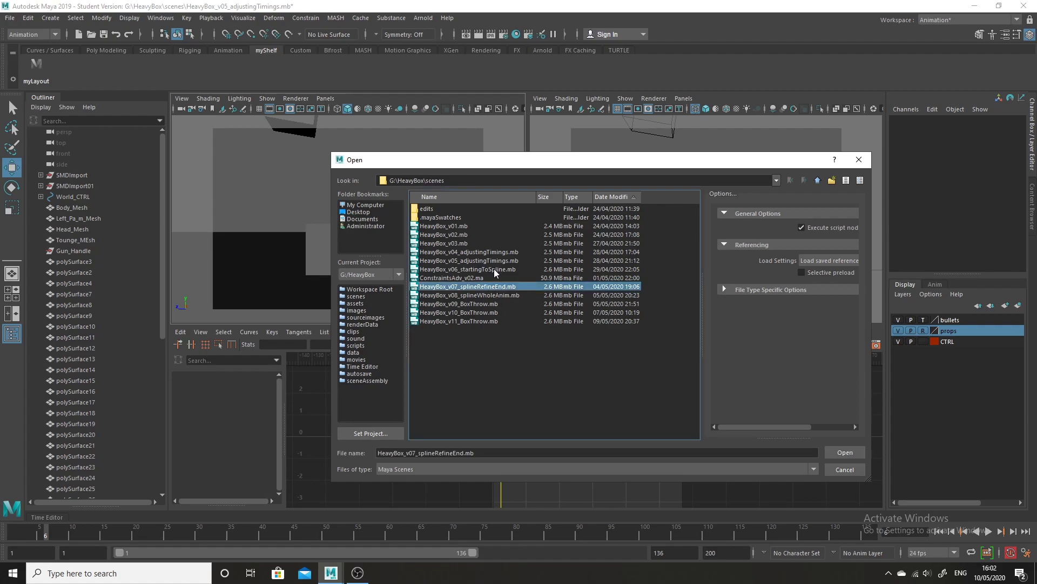
pyautogui.click(494, 269)
pyautogui.click(841, 454)
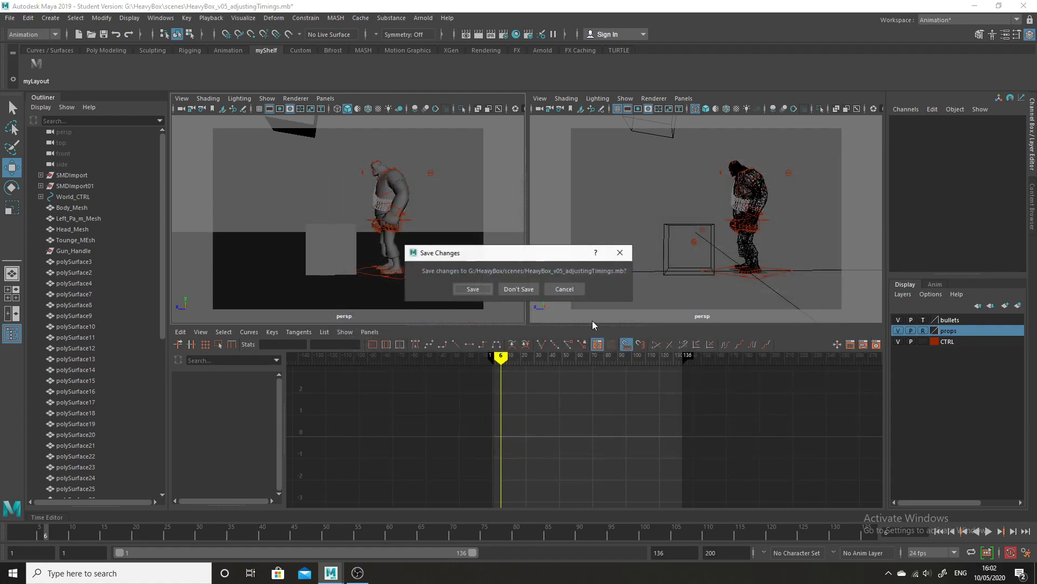
pyautogui.click(519, 289)
pyautogui.click(496, 295)
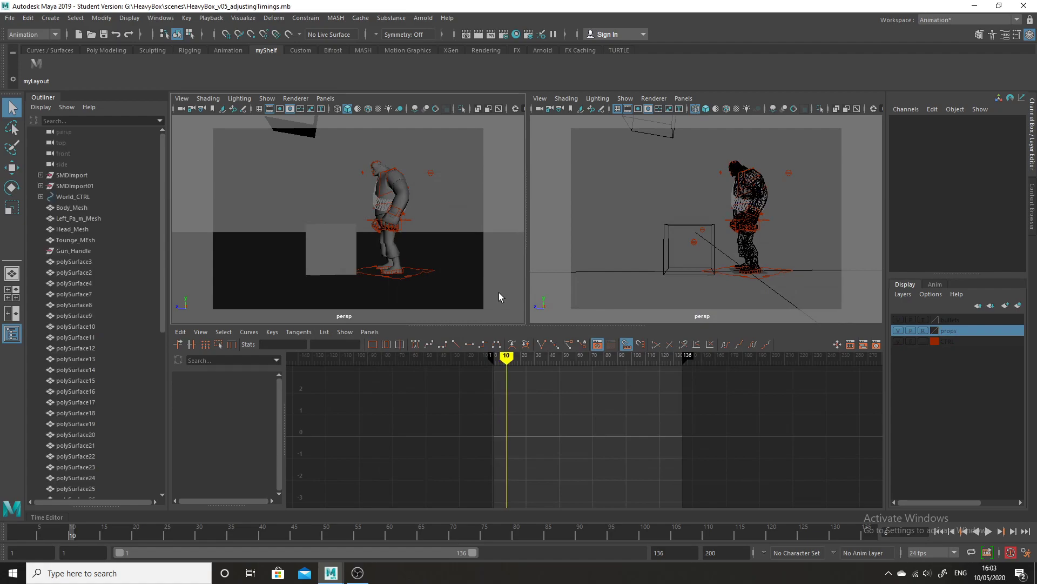
# Step: Scrub through the opened scene from frame 1 and examine the character's motion from the side in the persp view
pyautogui.moveTo(86, 528); pyautogui.dragTo(516, 471)
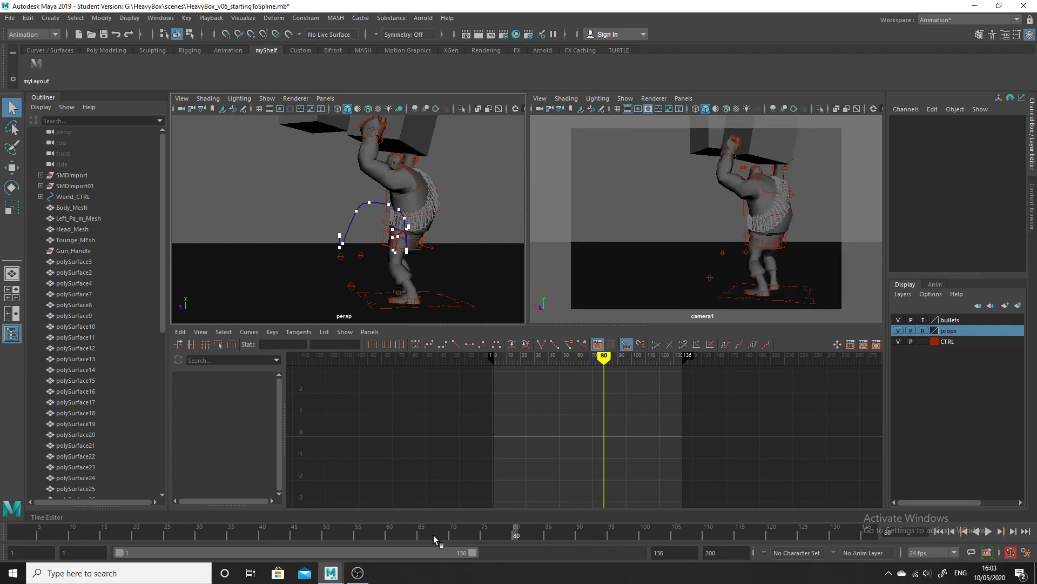
pyautogui.click(130, 533)
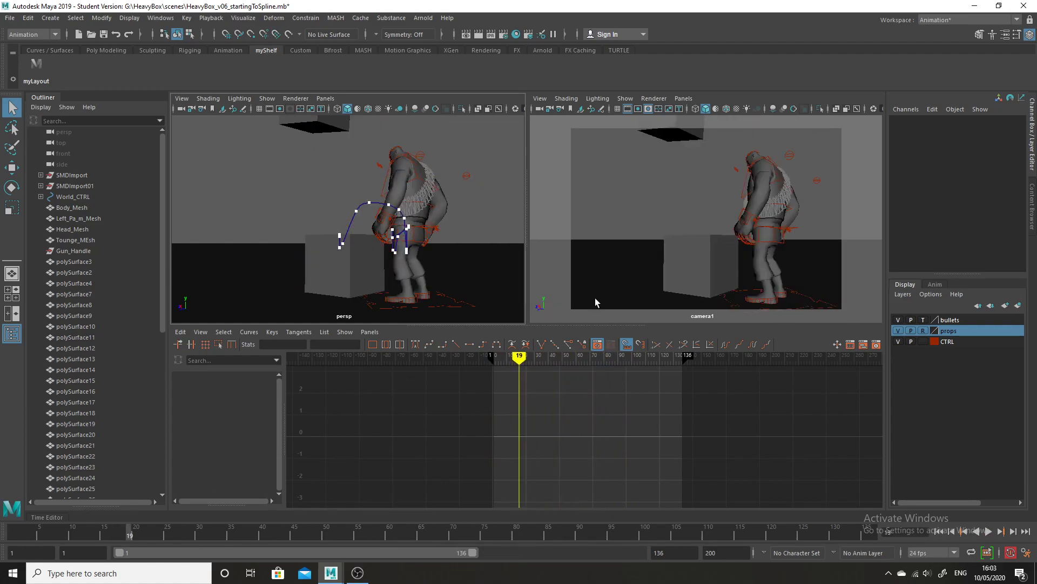
pyautogui.click(325, 98)
pyautogui.moveTo(355, 111)
pyautogui.click(476, 121)
pyautogui.keyDown('alt'); pyautogui.moveTo(417, 251); pyautogui.dragTo(457, 256); pyautogui.keyUp('alt')
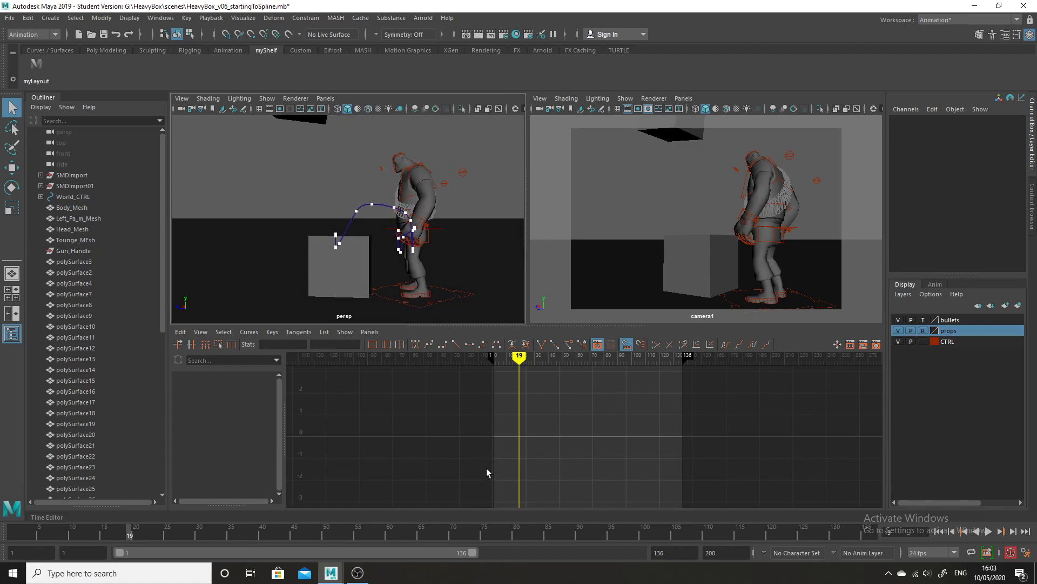
pyautogui.moveTo(327, 528); pyautogui.dragTo(3, 451)
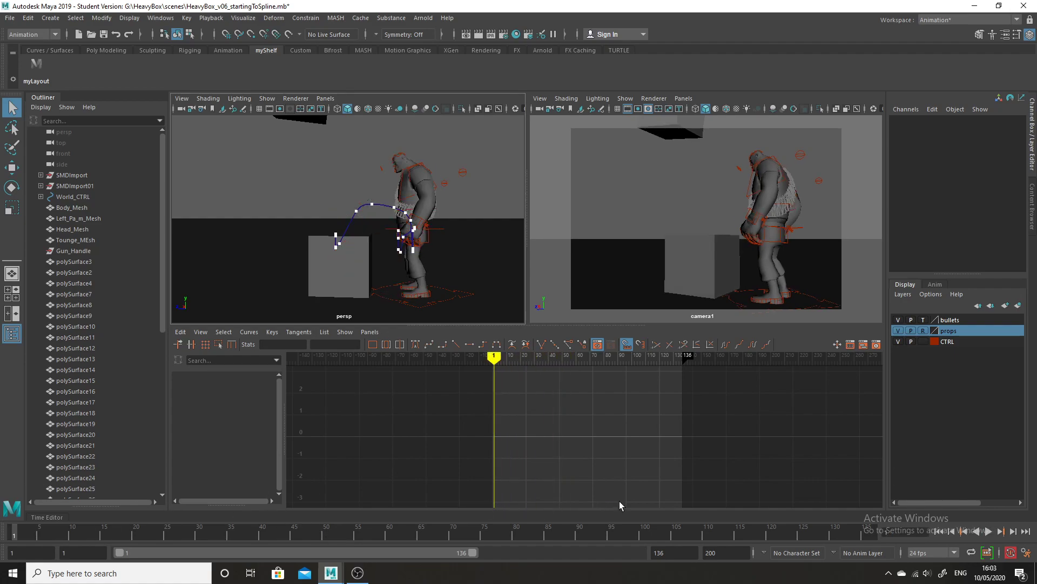
pyautogui.keyDown('alt'); pyautogui.moveTo(440, 274); pyautogui.dragTo(485, 289); pyautogui.keyUp('alt')
pyautogui.moveTo(15, 539)
pyautogui.mouseDown()
pyautogui.moveTo(581, 534)
pyautogui.moveTo(341, 533)
pyautogui.moveTo(475, 524)
pyautogui.moveTo(690, 565)
pyautogui.moveTo(650, 558)
pyautogui.mouseUp()
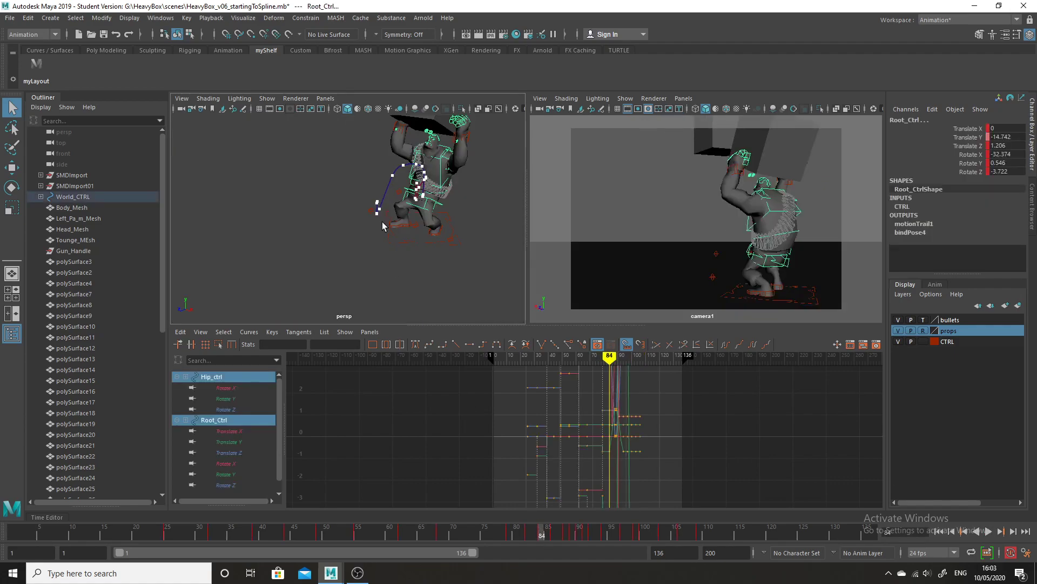
# Step: Delete the root control's existing motion trail, motionTrail1Handle
pyautogui.keyDown('alt'); pyautogui.moveTo(409, 218); pyautogui.dragTo(370, 264, button='middle'); pyautogui.keyUp('alt')
pyautogui.keyDown('alt'); pyautogui.moveTo(432, 216); pyautogui.dragTo(380, 249); pyautogui.keyUp('alt')
pyautogui.keyDown('alt'); pyautogui.moveTo(426, 205); pyautogui.dragTo(362, 203, button='middle'); pyautogui.keyUp('alt')
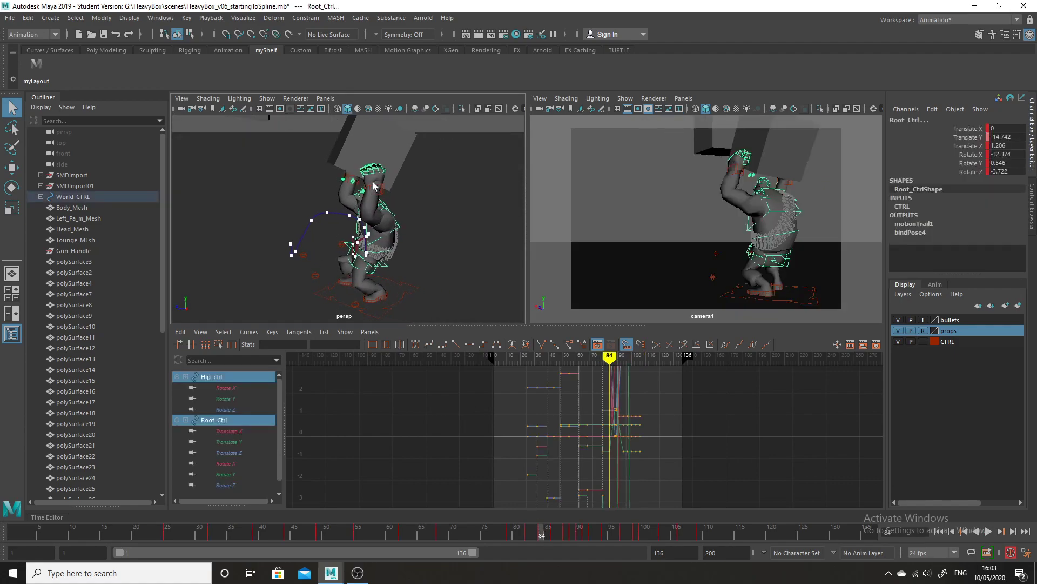
pyautogui.click(374, 187)
pyautogui.keyDown('alt'); pyautogui.moveTo(447, 287); pyautogui.dragTo(431, 268); pyautogui.keyUp('alt')
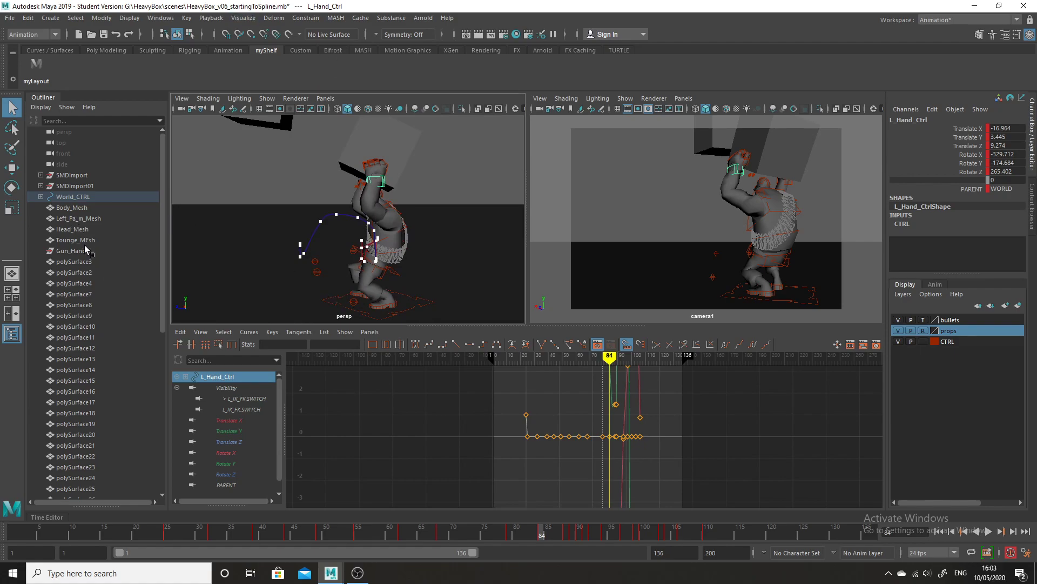
pyautogui.click(314, 235)
pyautogui.moveTo(157, 218); pyautogui.dragTo(151, 496)
pyautogui.click(88, 455)
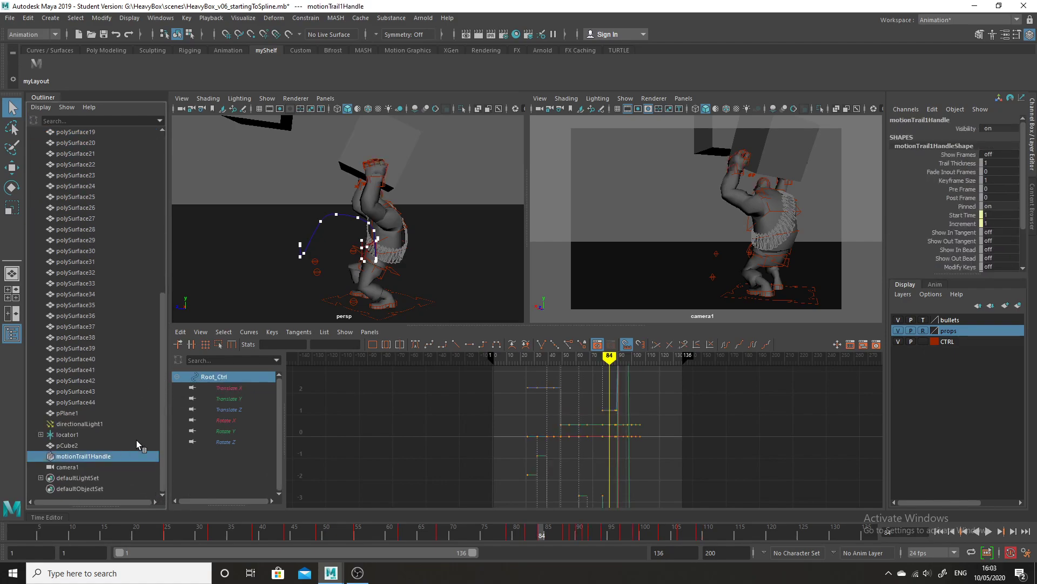
pyautogui.press('Delete')
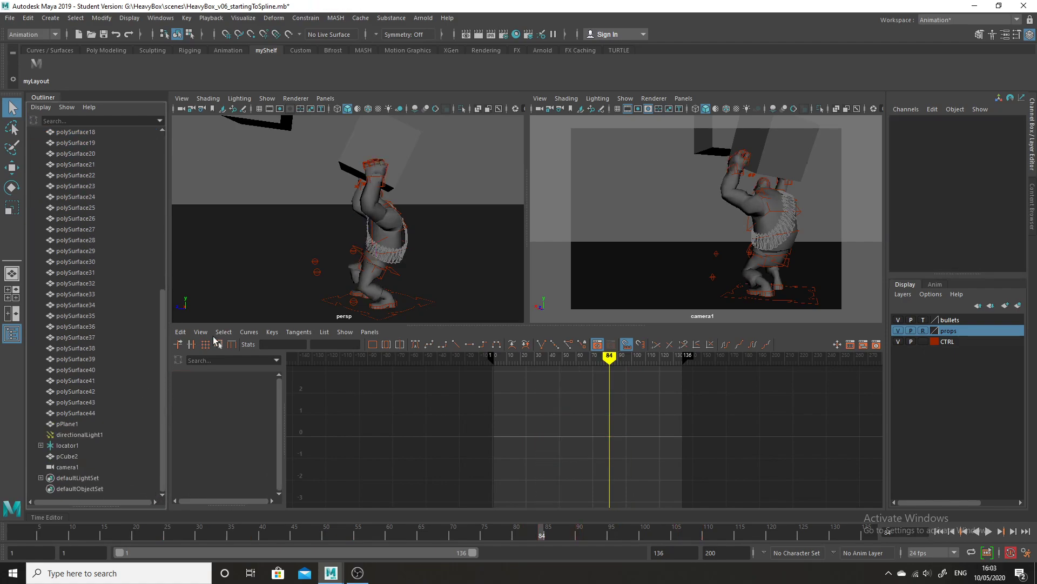
# Step: Select L_Hand_Ctrl, check the hand's movement through the throw, and create an editable motion trail for it
pyautogui.click(385, 181)
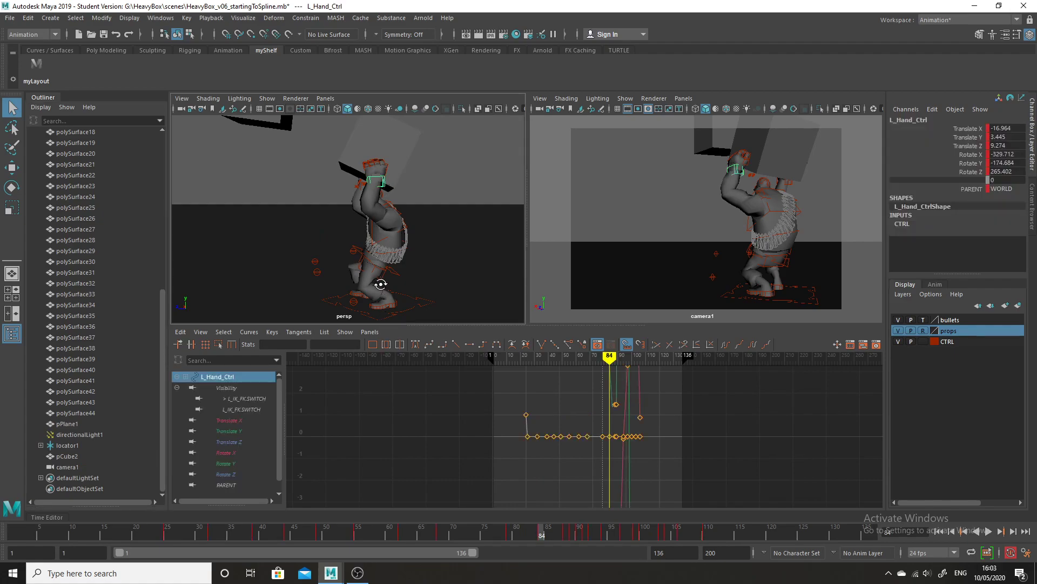
pyautogui.keyDown('alt'); pyautogui.moveTo(380, 284); pyautogui.dragTo(379, 301); pyautogui.keyUp('alt')
pyautogui.moveTo(293, 528); pyautogui.dragTo(618, 532)
pyautogui.keyDown('alt'); pyautogui.moveTo(348, 199); pyautogui.dragTo(413, 232); pyautogui.keyUp('alt')
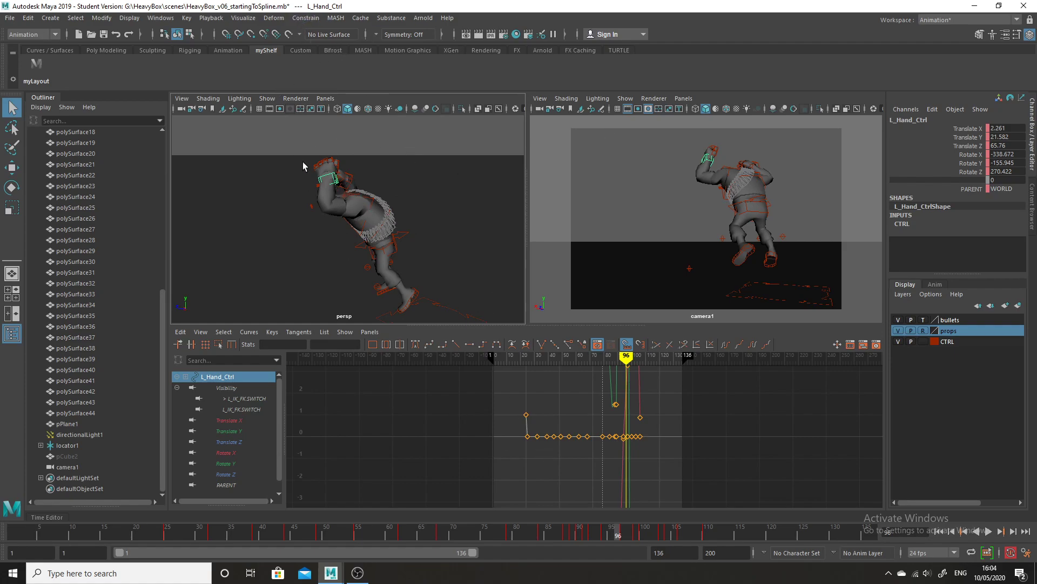
pyautogui.click(243, 17)
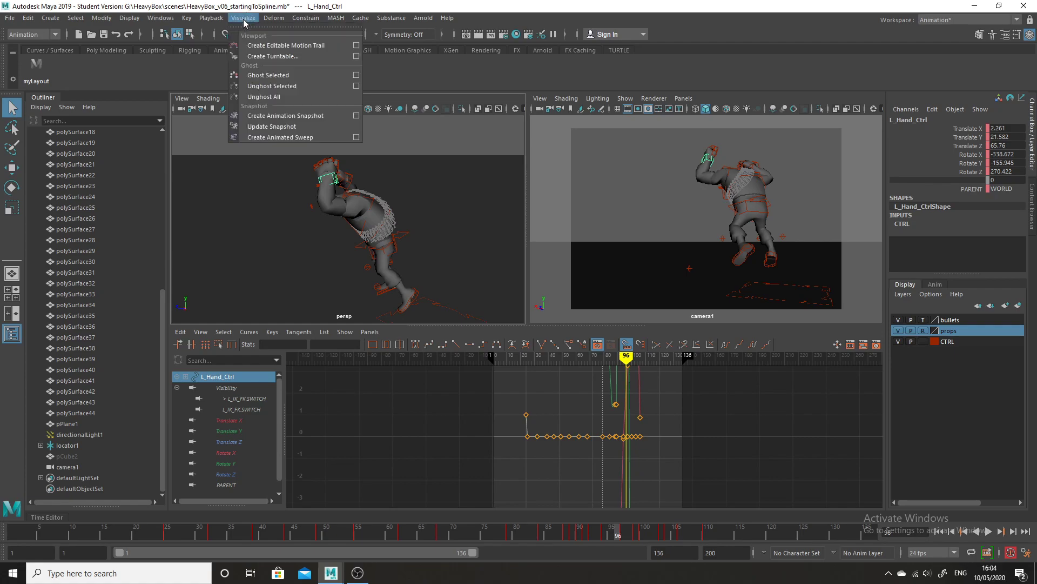
pyautogui.click(266, 46)
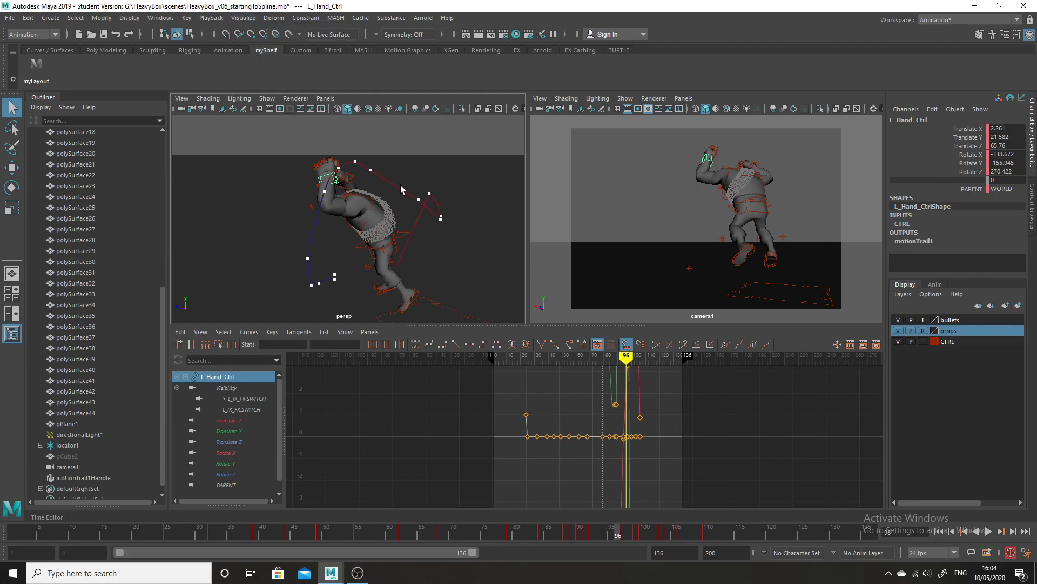
pyautogui.keyDown('alt'); pyautogui.moveTo(429, 241); pyautogui.dragTo(463, 255, button='middle'); pyautogui.keyUp('alt')
pyautogui.moveTo(463, 255)
pyautogui.keyDown('alt'); pyautogui.mouseDown()
pyautogui.moveTo(453, 257)
pyautogui.moveTo(464, 251)
pyautogui.mouseUp(); pyautogui.keyUp('alt')
# Step: At frame 97, move L_Hand_Ctrl forward and down to about 5.8 in Translate X, 11.4 in Translate Y and 74.9 in Translate Z
pyautogui.moveTo(616, 533); pyautogui.dragTo(621, 510)
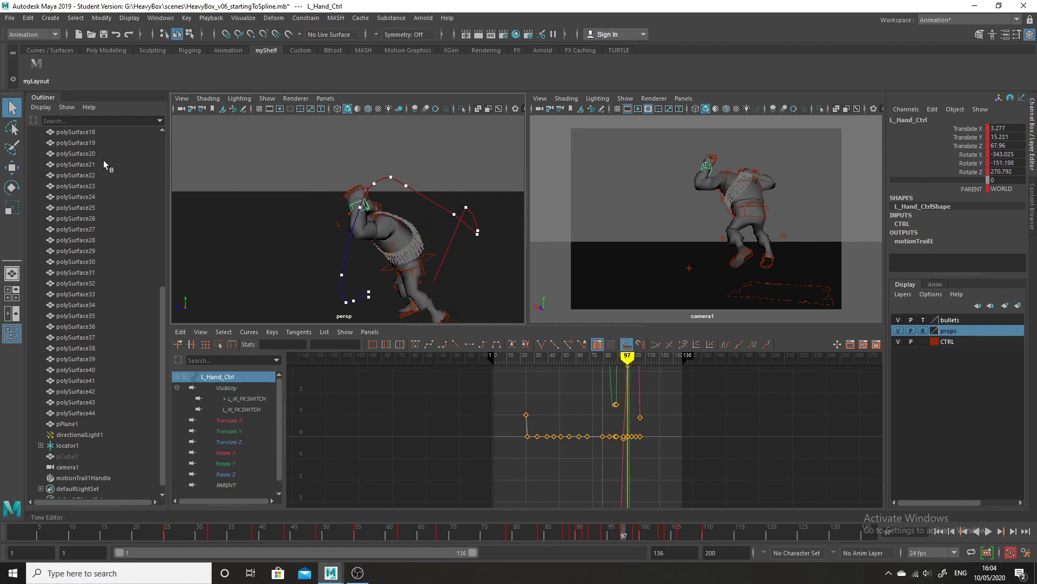
pyautogui.click(16, 167)
pyautogui.moveTo(394, 190); pyautogui.dragTo(386, 215)
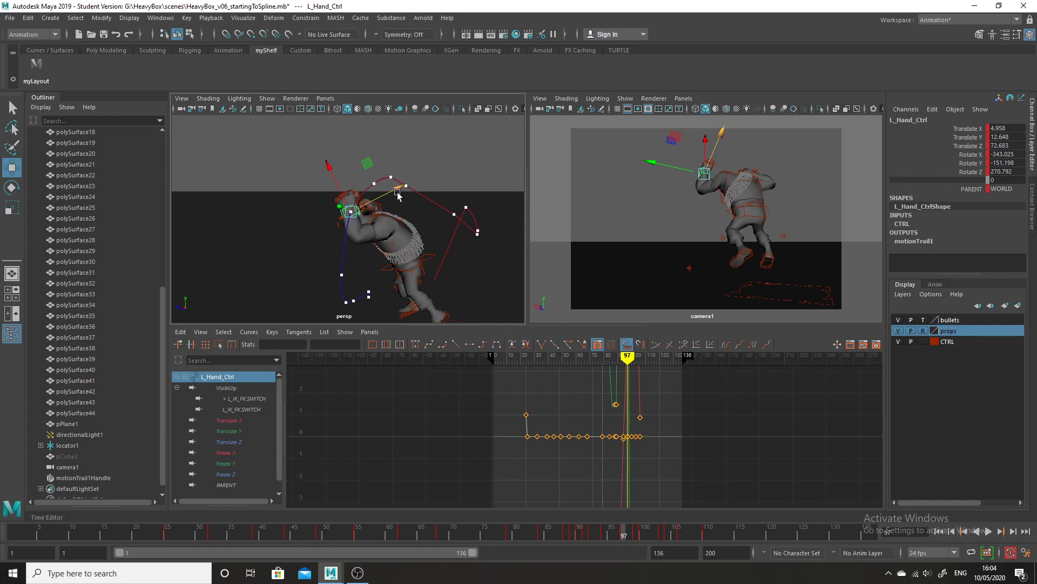
pyautogui.moveTo(398, 192); pyautogui.dragTo(398, 216)
pyautogui.keyDown('alt'); pyautogui.moveTo(296, 233); pyautogui.dragTo(333, 383); pyautogui.keyUp('alt')
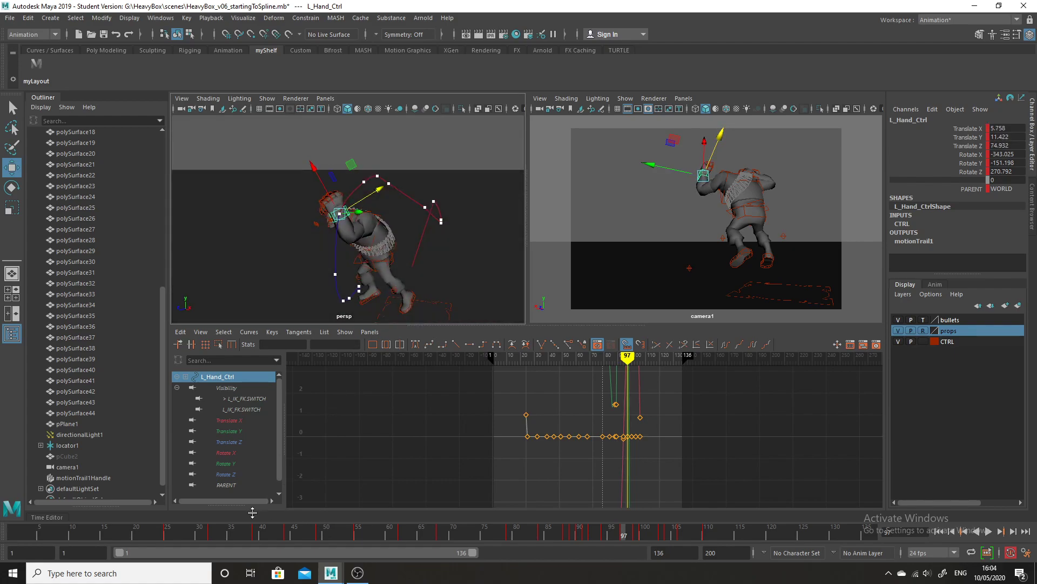
# Step: At frame 106, isolate L_Hand_Ctrl's Translate X curve in the Graph Editor and move the hand to about 66.5 in Translate Z
pyautogui.moveTo(624, 535); pyautogui.dragTo(680, 532)
pyautogui.keyDown('alt'); pyautogui.moveTo(389, 272); pyautogui.dragTo(387, 305); pyautogui.keyUp('alt')
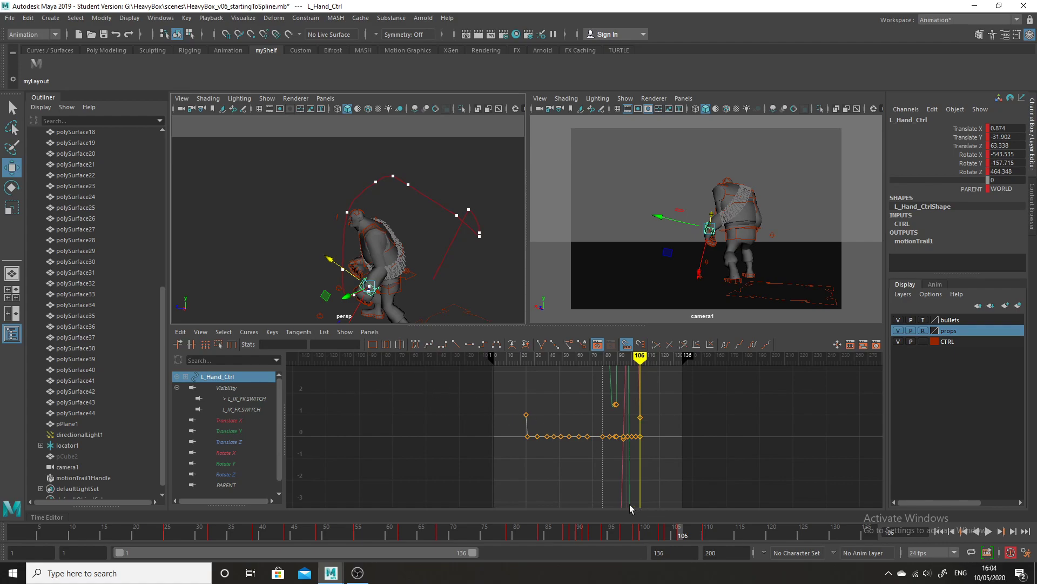
pyautogui.click(234, 420)
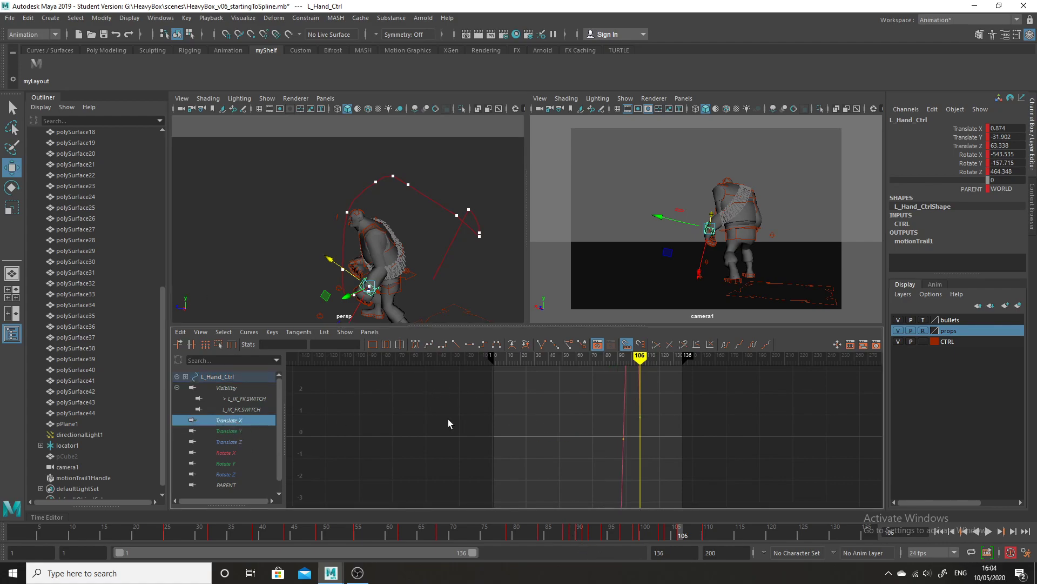
pyautogui.keyDown('alt'); pyautogui.moveTo(738, 503); pyautogui.dragTo(728, 465, button='right'); pyautogui.keyUp('alt')
pyautogui.press('capslock')
pyautogui.keyDown('alt'); pyautogui.keyDown('shift'); pyautogui.moveTo(664, 476); pyautogui.dragTo(687, 479, button='right'); pyautogui.keyUp('shift'); pyautogui.keyUp('alt')
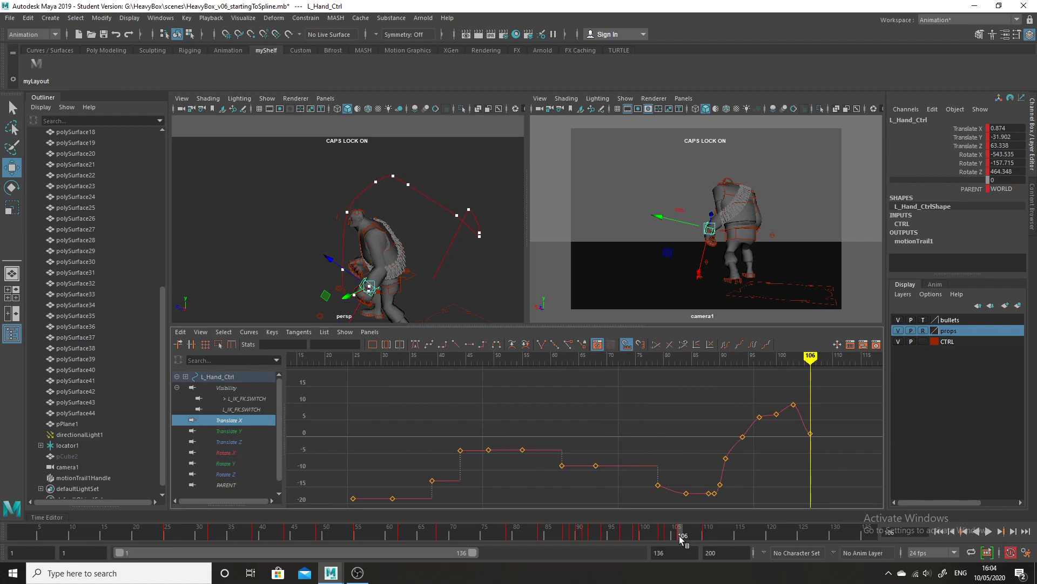
pyautogui.moveTo(330, 259); pyautogui.dragTo(320, 252)
pyautogui.keyDown('alt'); pyautogui.moveTo(418, 273); pyautogui.dragTo(453, 305); pyautogui.keyUp('alt')
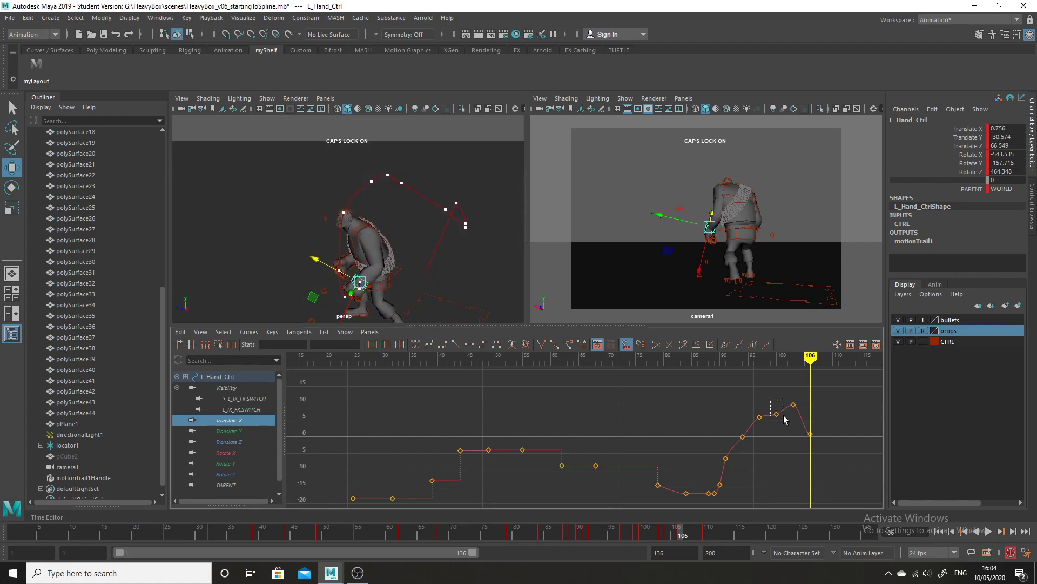
# Step: Delete the Translate X key of L_Hand_Ctrl at frame 100 and scrub between frames 101 and 106 to check
pyautogui.moveTo(783, 414); pyautogui.dragTo(784, 415)
pyautogui.moveTo(681, 540); pyautogui.dragTo(651, 527)
pyautogui.click(792, 438)
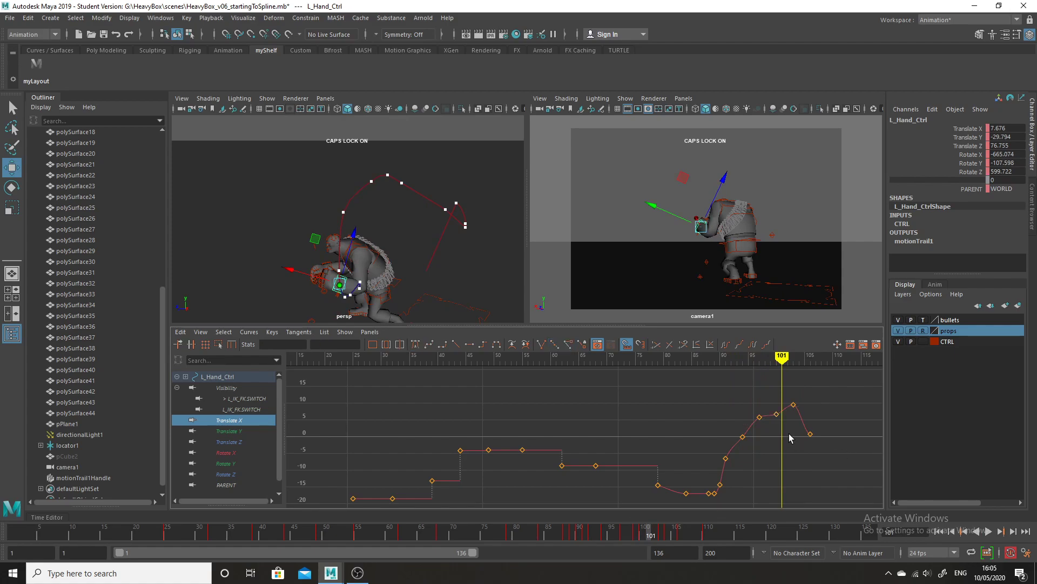
pyautogui.moveTo(783, 424); pyautogui.dragTo(783, 424)
pyautogui.press('Delete')
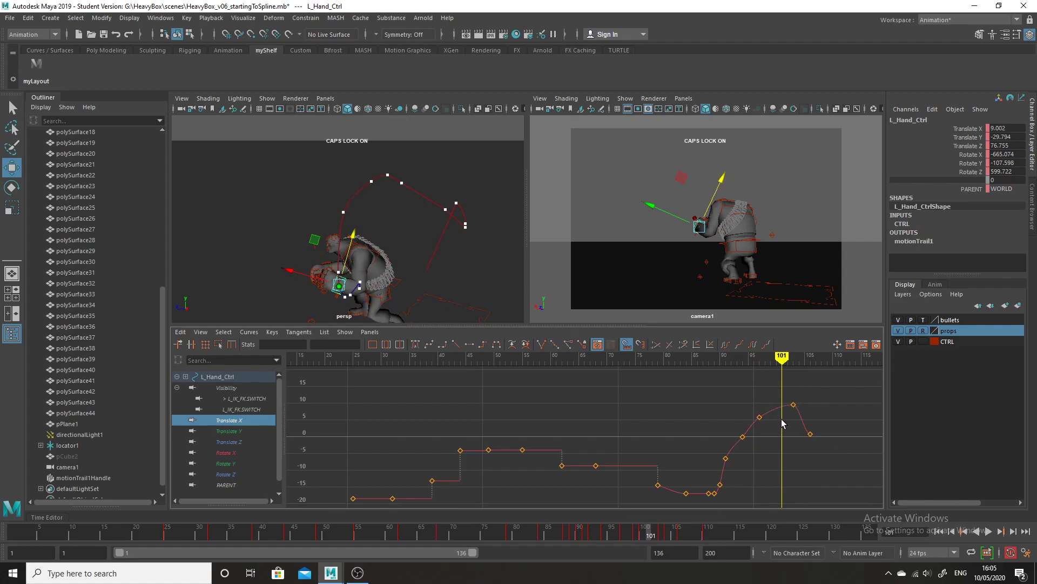
pyautogui.moveTo(652, 529); pyautogui.dragTo(683, 548)
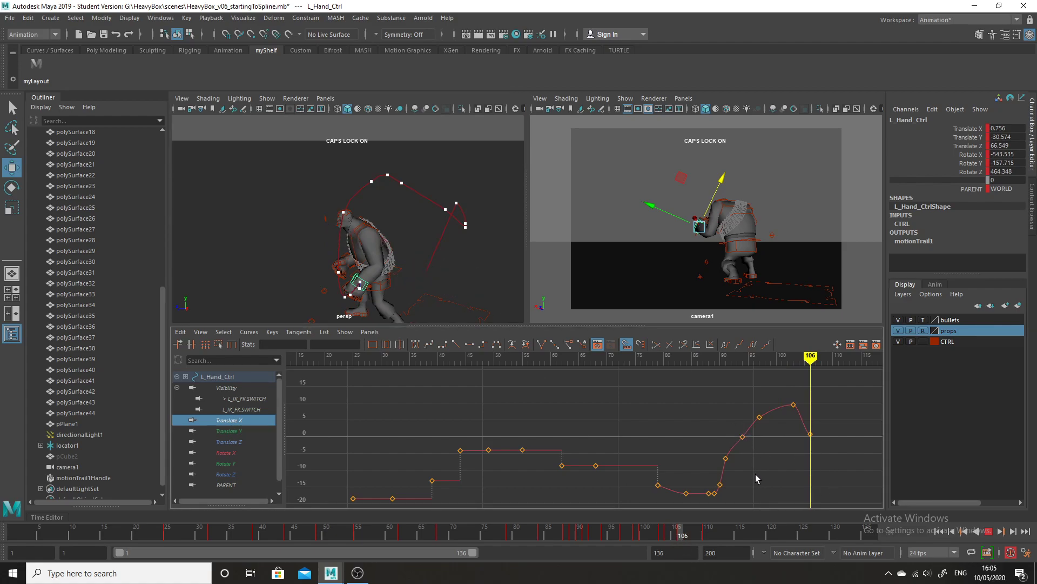
# Step: Delete L_Hand_Ctrl's Translate X key at frame 94 and scrub back through the throw
pyautogui.click(742, 436)
pyautogui.moveTo(734, 427); pyautogui.dragTo(753, 450)
pyautogui.click(741, 436)
pyautogui.press('Delete')
pyautogui.moveTo(695, 539); pyautogui.dragTo(618, 500)
# Step: Adjust the motion trail points at the peak of the left hand's arc to smooth it, and scrub to frame 104 to check
pyautogui.click(431, 230)
pyautogui.moveTo(413, 239)
pyautogui.keyDown('alt'); pyautogui.mouseDown()
pyautogui.moveTo(376, 228)
pyautogui.moveTo(411, 232)
pyautogui.mouseUp(); pyautogui.keyUp('alt')
pyautogui.moveTo(646, 535); pyautogui.dragTo(566, 475)
pyautogui.scroll(2, 332, 226)
pyautogui.keyDown('alt'); pyautogui.moveTo(331, 226); pyautogui.dragTo(224, 260, button='middle'); pyautogui.keyUp('alt')
pyautogui.moveTo(311, 201)
pyautogui.mouseDown()
pyautogui.moveTo(298, 225)
pyautogui.moveTo(297, 214)
pyautogui.mouseUp()
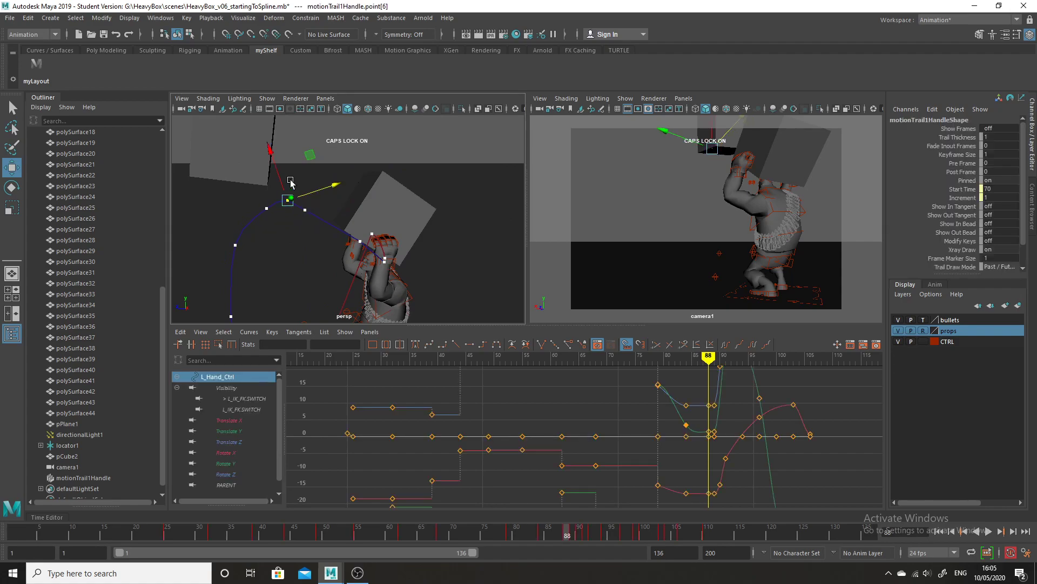
pyautogui.moveTo(271, 150); pyautogui.dragTo(268, 156)
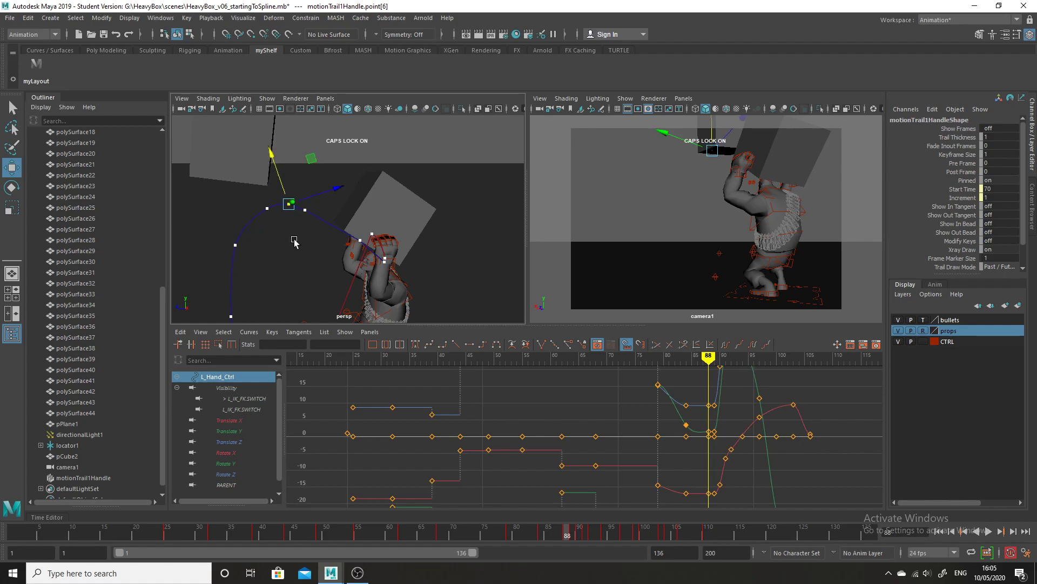
pyautogui.click(294, 237)
pyautogui.moveTo(315, 204); pyautogui.dragTo(423, 277)
pyautogui.moveTo(580, 532); pyautogui.dragTo(519, 473)
pyautogui.moveTo(573, 536); pyautogui.dragTo(671, 504)
pyautogui.click(357, 573)
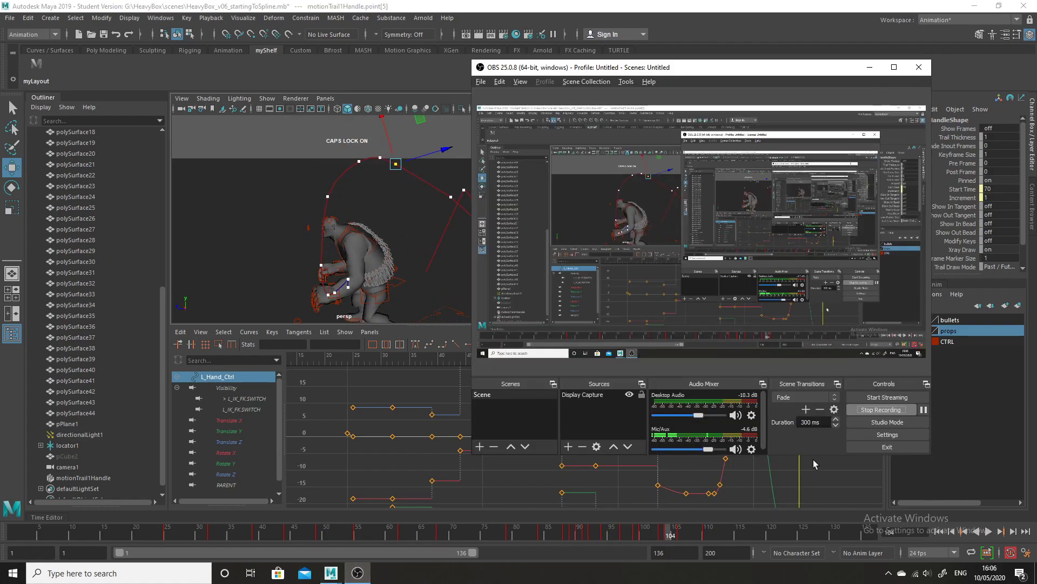
pyautogui.click(924, 410)
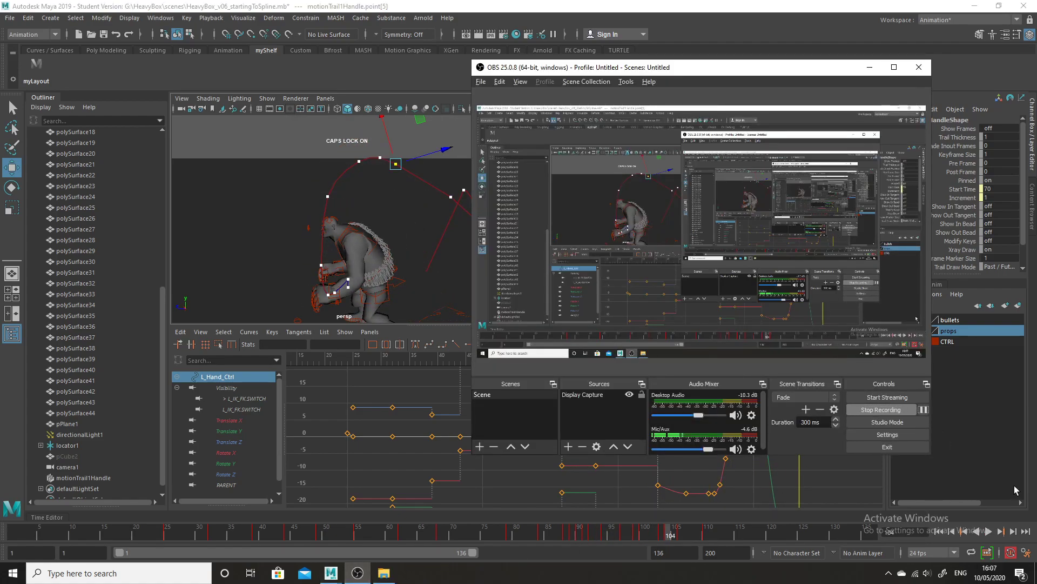
# Step: At frame 95, create an editable motion trail for Root_Ctrl and delete the left hand's trail, motionTrail1Handle
pyautogui.click(871, 69)
pyautogui.moveTo(543, 541); pyautogui.dragTo(612, 511)
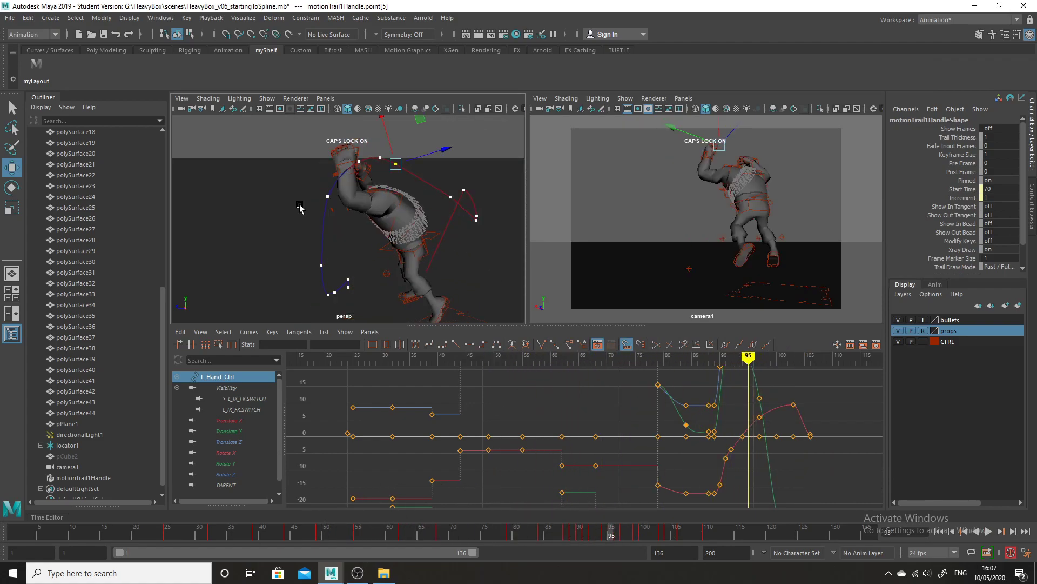
pyautogui.click(382, 249)
pyautogui.click(243, 18)
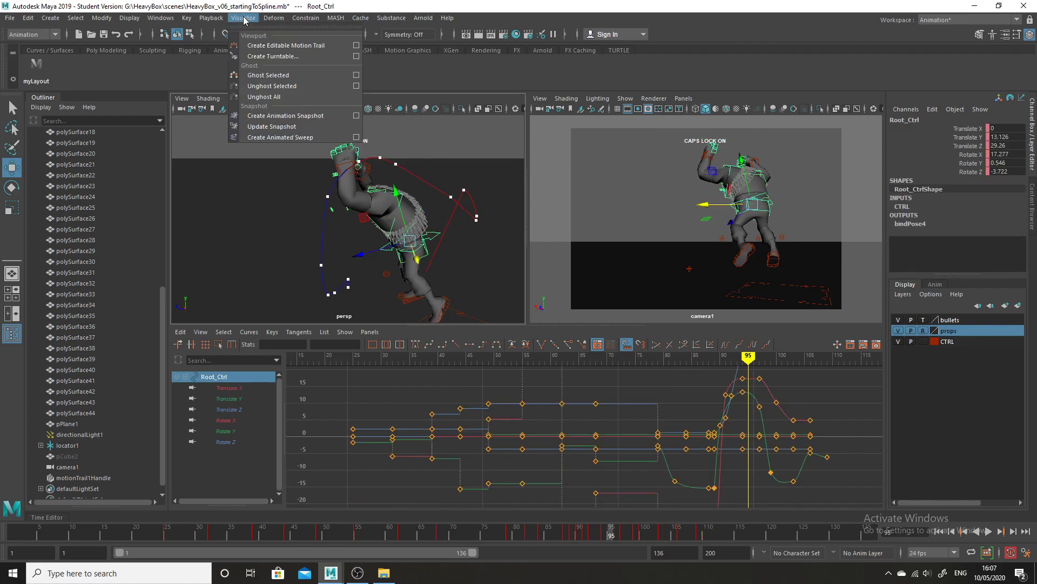
pyautogui.click(282, 43)
pyautogui.keyDown('alt'); pyautogui.moveTo(486, 314); pyautogui.dragTo(470, 305, button='middle'); pyautogui.keyUp('alt')
pyautogui.keyDown('alt'); pyautogui.moveTo(470, 305); pyautogui.dragTo(456, 295); pyautogui.keyUp('alt')
pyautogui.keyDown('alt'); pyautogui.moveTo(456, 295); pyautogui.dragTo(379, 309, button='middle'); pyautogui.keyUp('alt')
pyautogui.keyDown('alt'); pyautogui.moveTo(379, 309); pyautogui.dragTo(405, 317, button='right'); pyautogui.keyUp('alt')
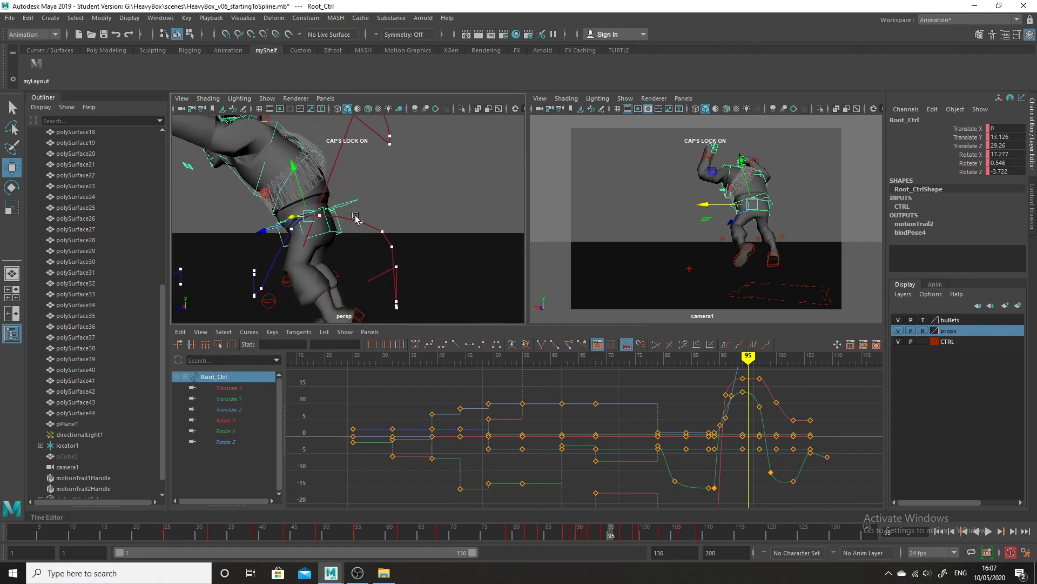
pyautogui.click(104, 478)
pyautogui.press('Delete')
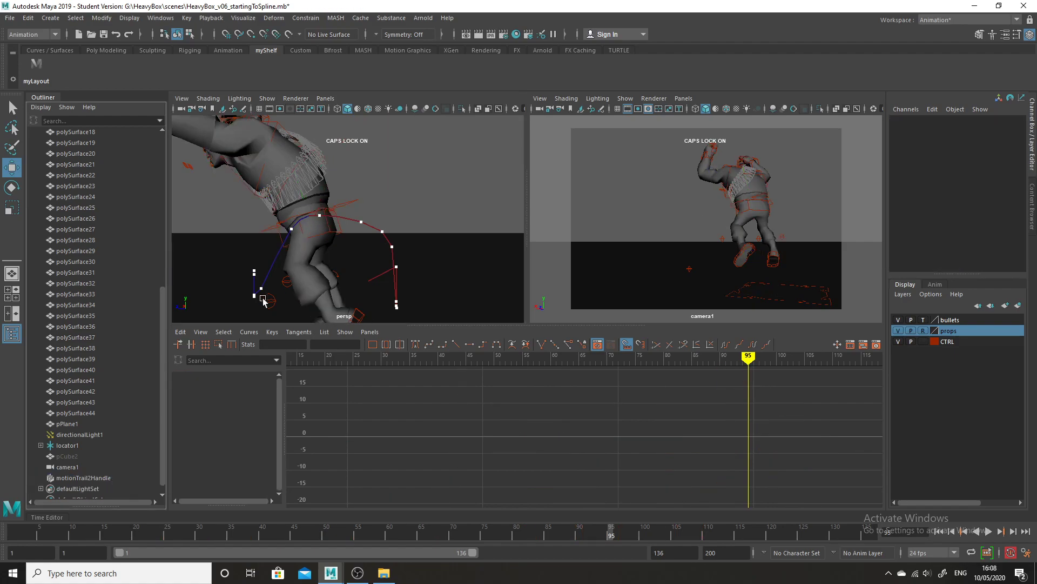
# Step: Adjust the points around the peak of Root_Ctrl's motion trail to smooth the arc of the hips
pyautogui.click(316, 220)
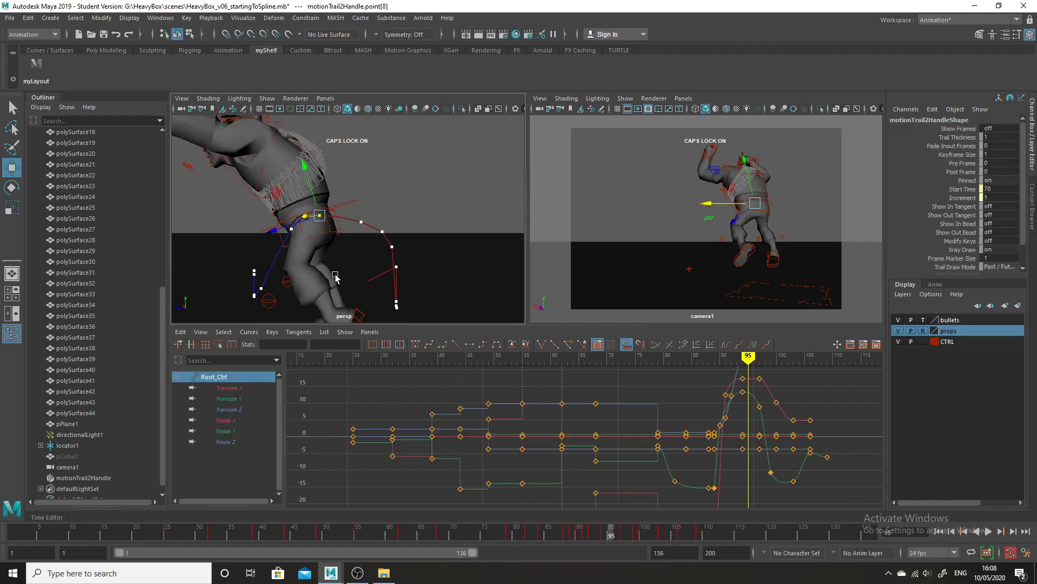
pyautogui.moveTo(309, 171); pyautogui.dragTo(309, 173)
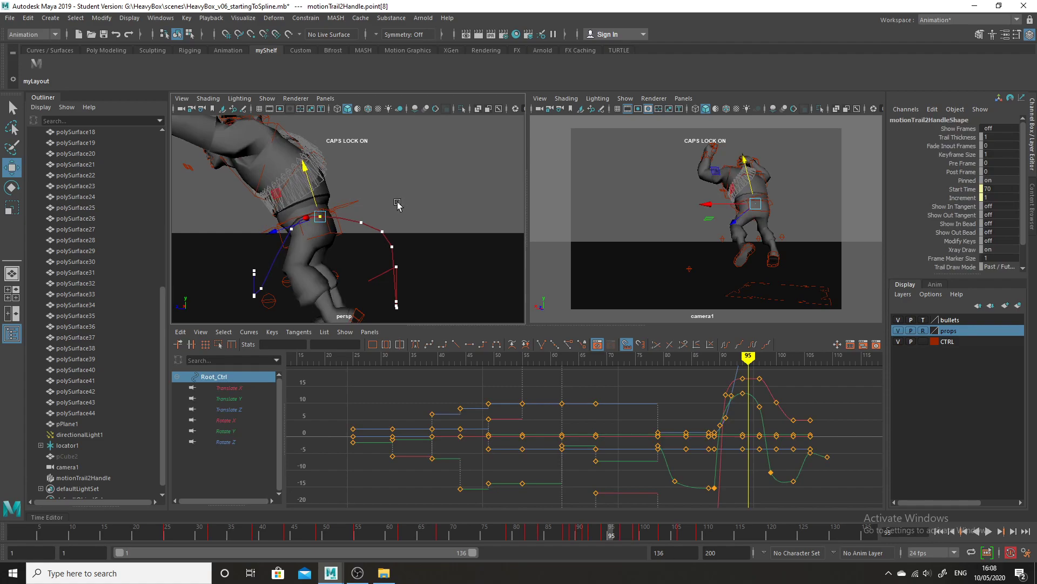
pyautogui.click(396, 203)
pyautogui.click(291, 230)
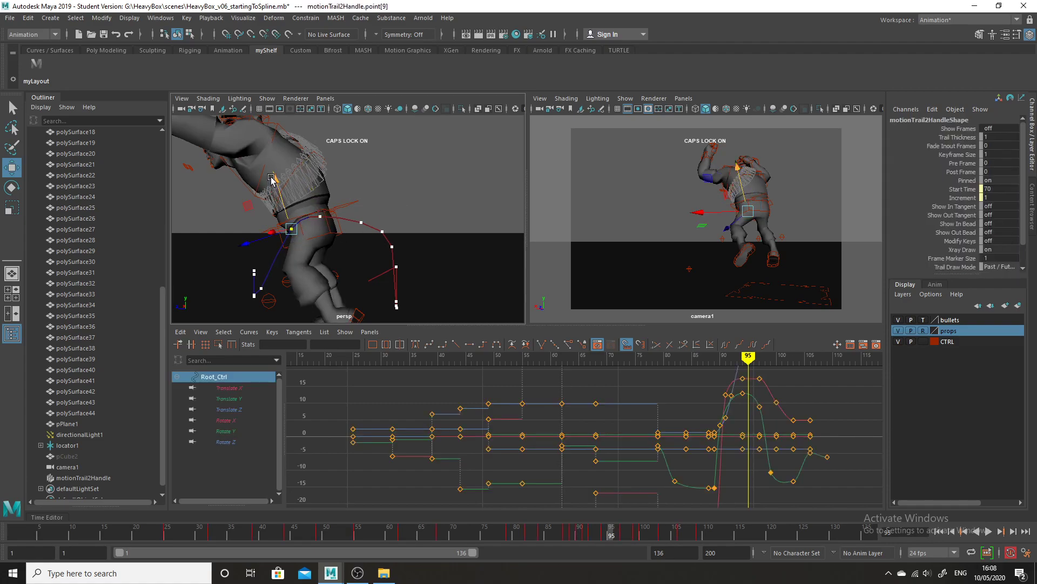
pyautogui.click(361, 221)
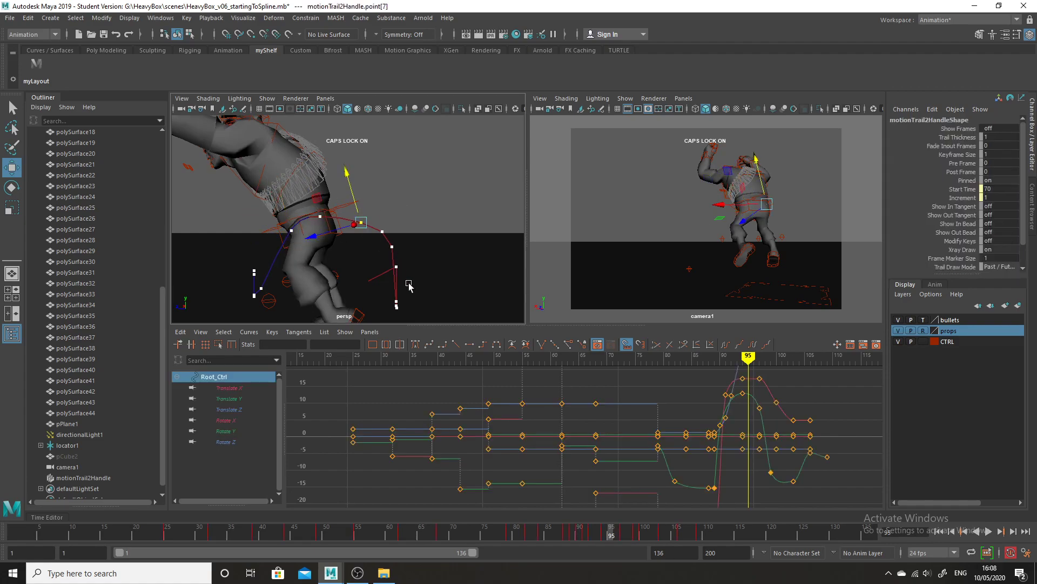
pyautogui.click(393, 247)
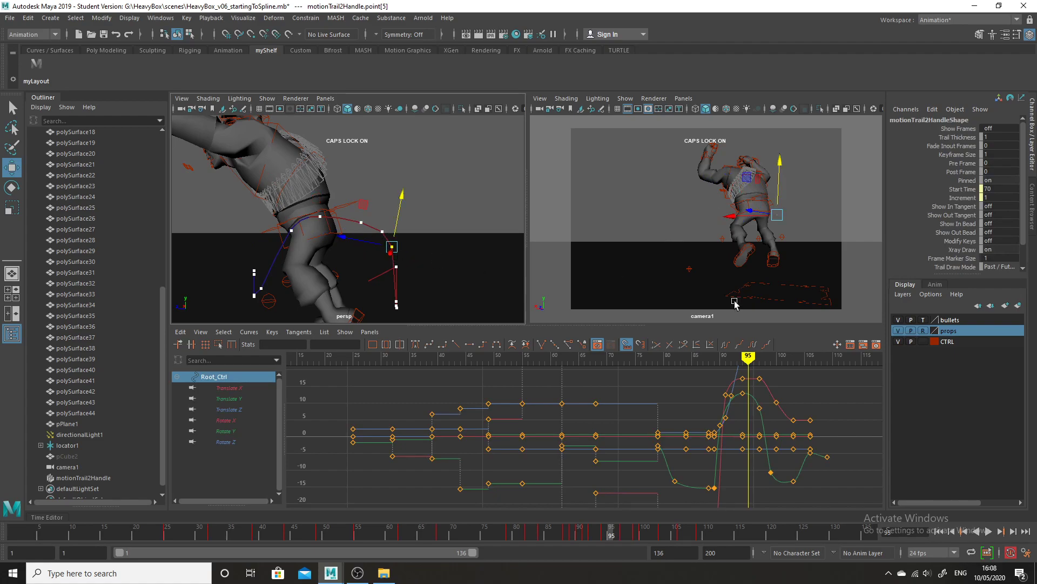
# Step: Scrub to frame 106 and nudge the root's motion trail point at the landing end of the arc
pyautogui.moveTo(610, 535); pyautogui.dragTo(668, 529)
pyautogui.moveTo(683, 532)
pyautogui.mouseDown()
pyautogui.moveTo(550, 516)
pyautogui.moveTo(679, 503)
pyautogui.mouseUp()
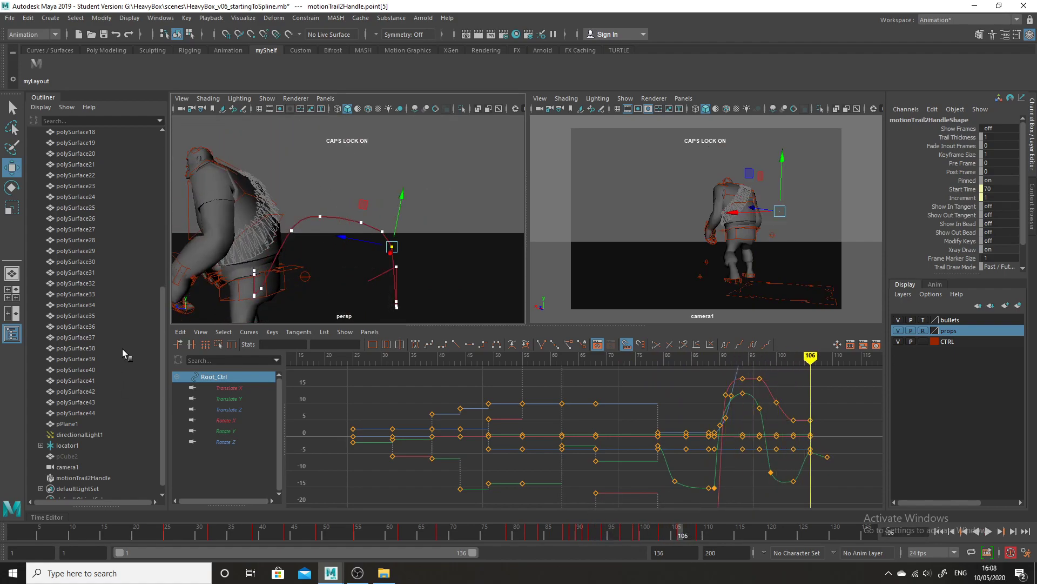
pyautogui.click(254, 274)
pyautogui.moveTo(235, 282); pyautogui.dragTo(232, 283)
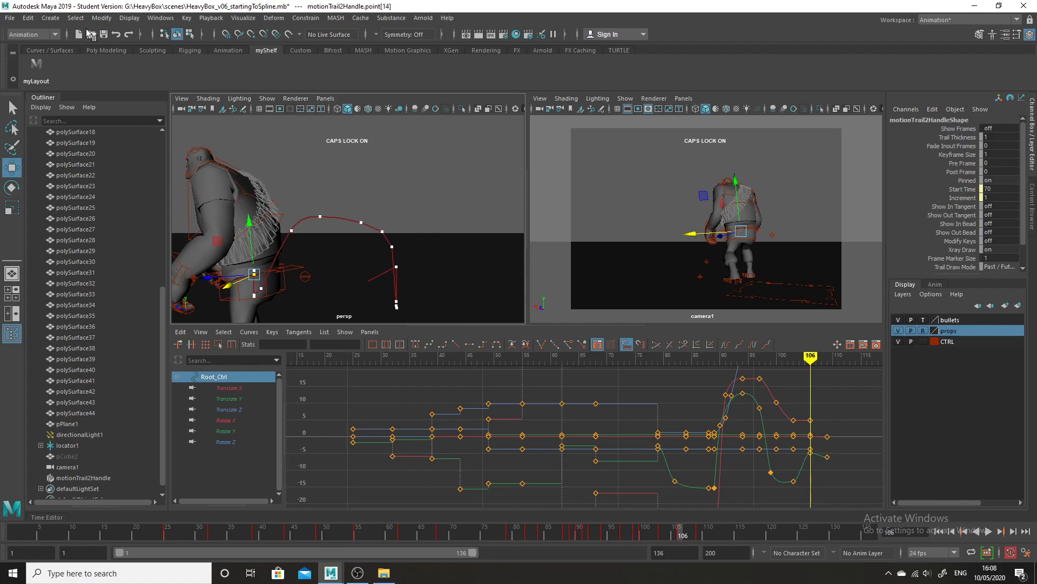
# Step: Open HeavyBox_v07_splineRefineEnd.mb without saving the current scene's changes, and scrub to frame 78 to review the animation in the camera1 view
pyautogui.click(10, 18)
pyautogui.click(33, 48)
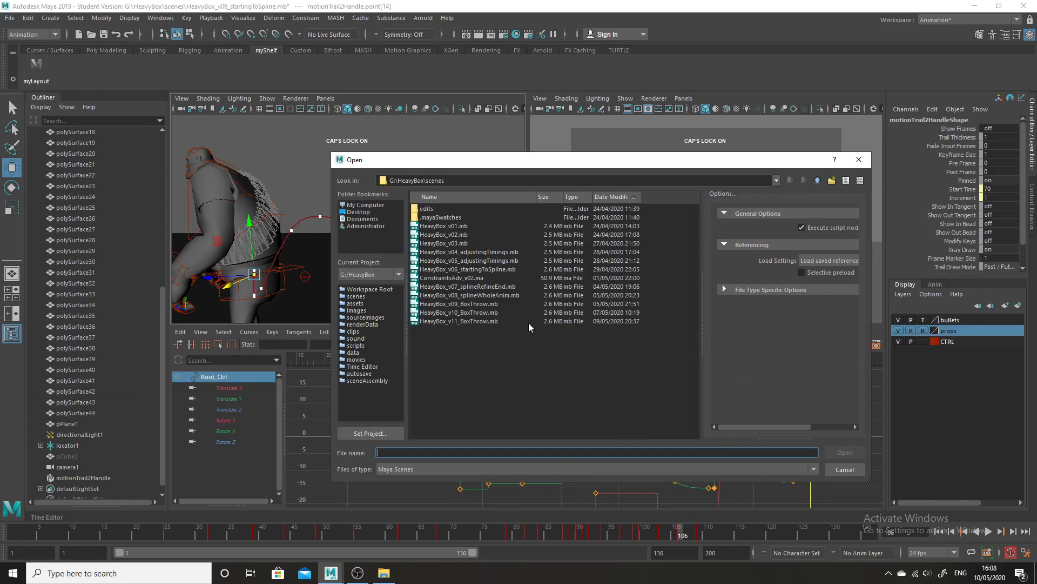
pyautogui.click(497, 287)
pyautogui.click(848, 453)
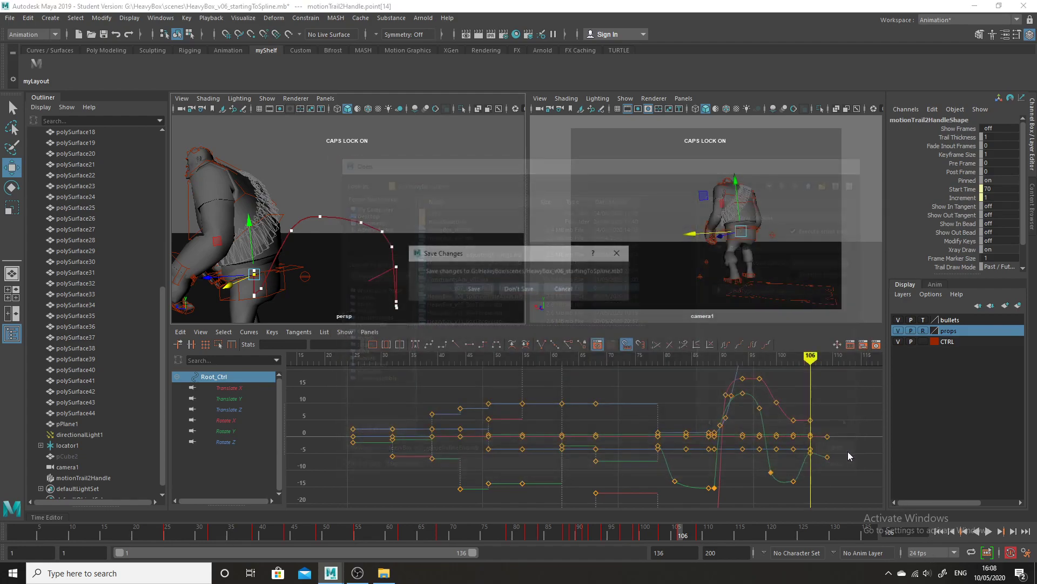
pyautogui.click(519, 288)
pyautogui.click(496, 296)
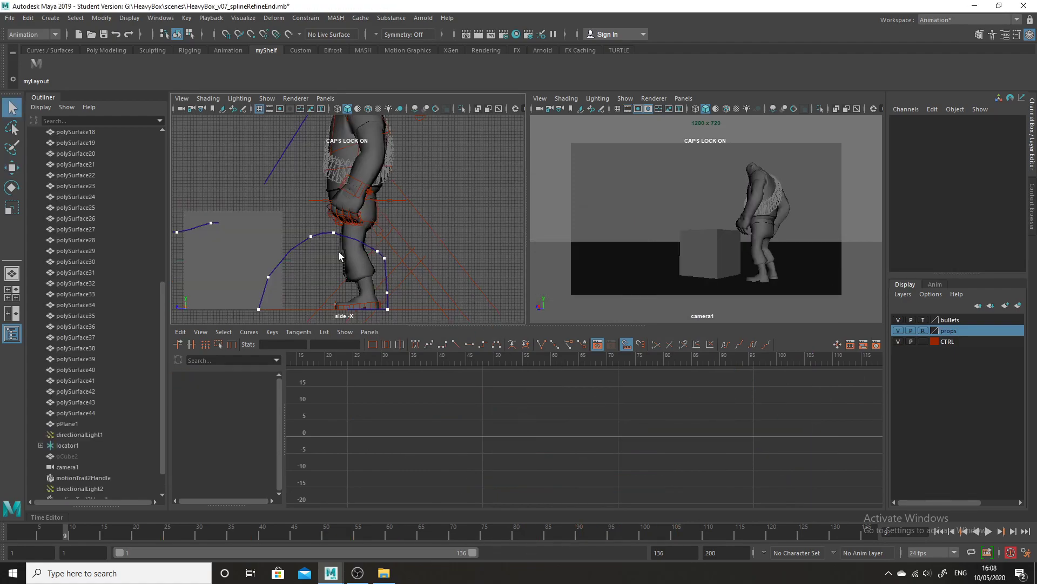
pyautogui.moveTo(404, 526); pyautogui.dragTo(504, 519)
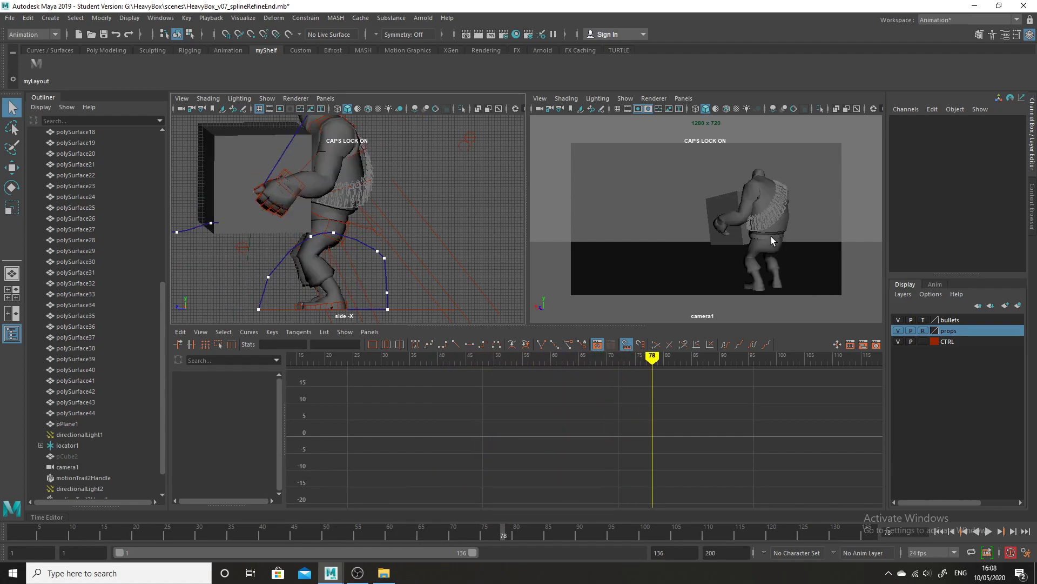
pyautogui.click(721, 206)
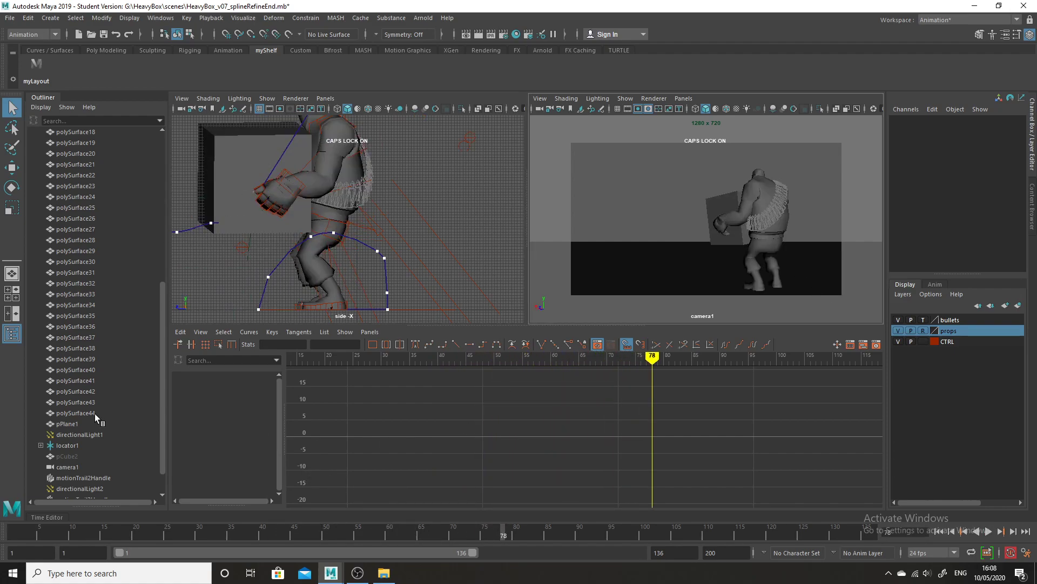